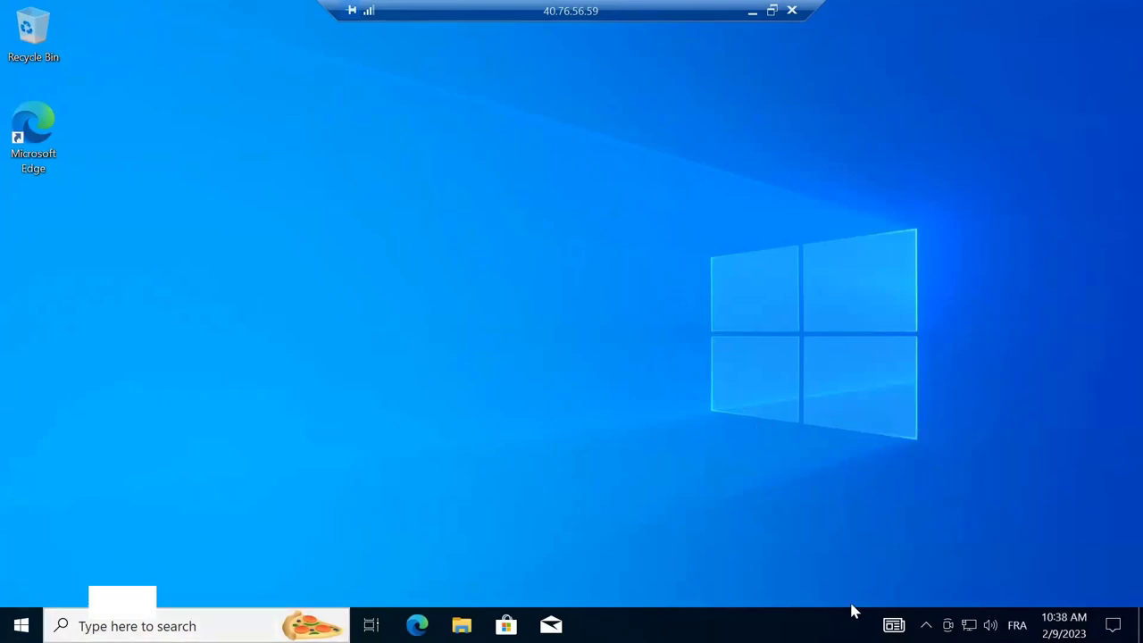
Step: Launch Edge and finish first-run setup without signing in, importing data or the welcome offer
left_click(21, 625)
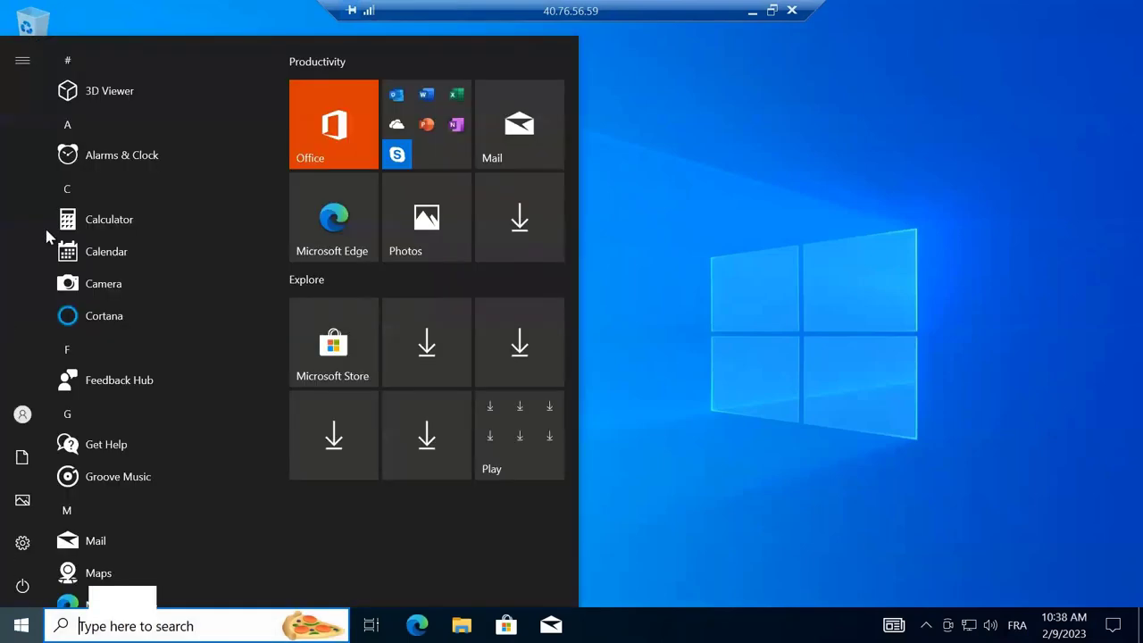
left_click(702, 326)
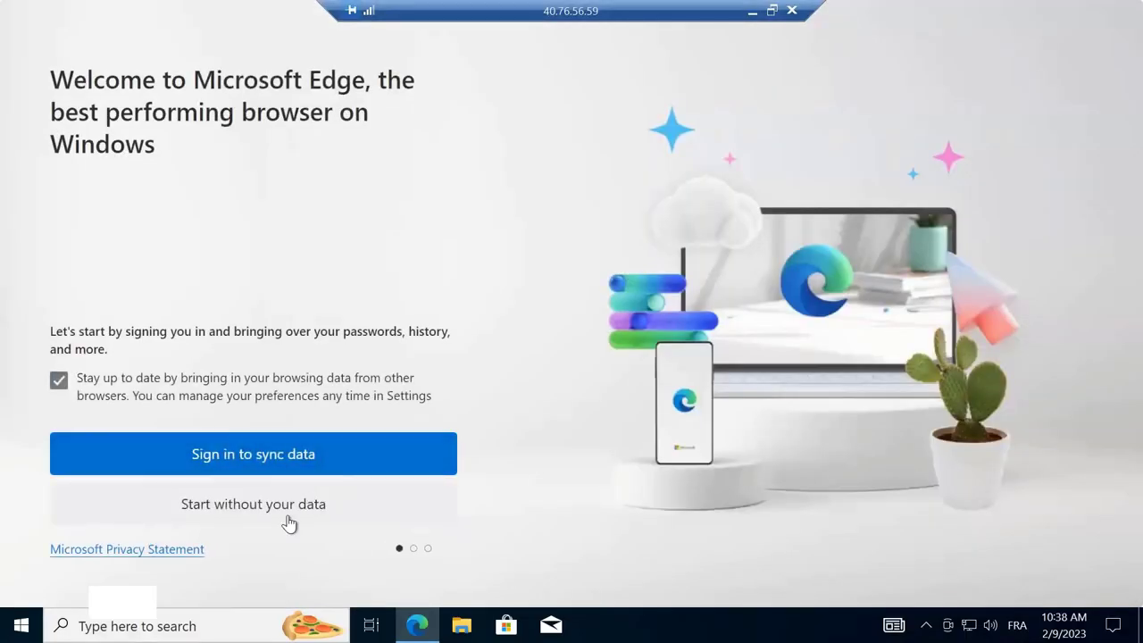
left_click(266, 505)
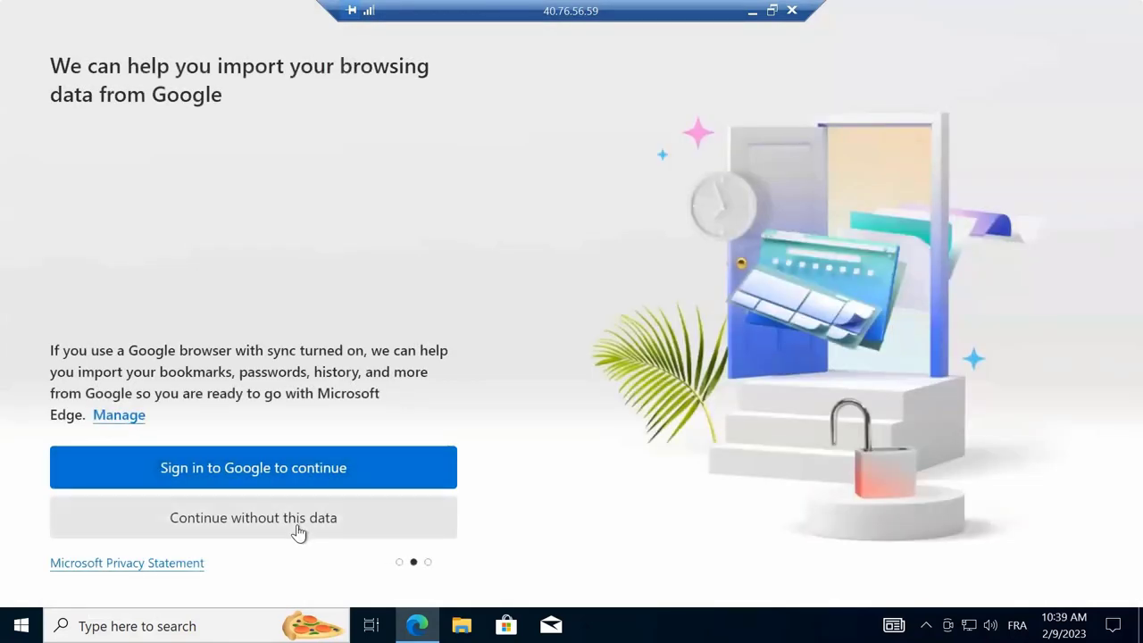
left_click(300, 530)
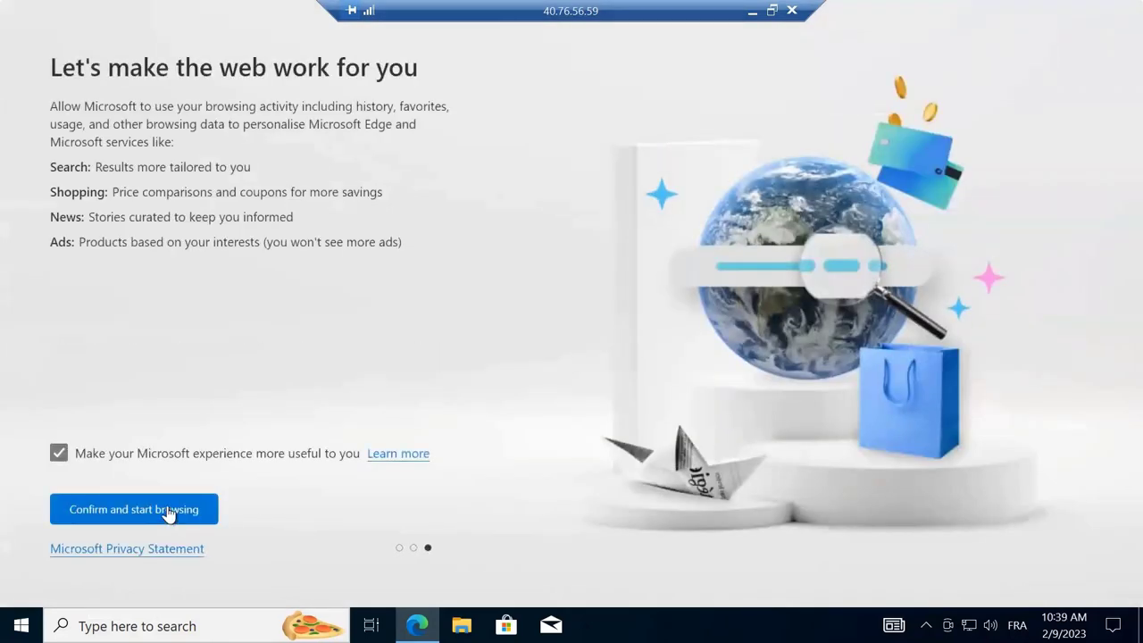
left_click(168, 511)
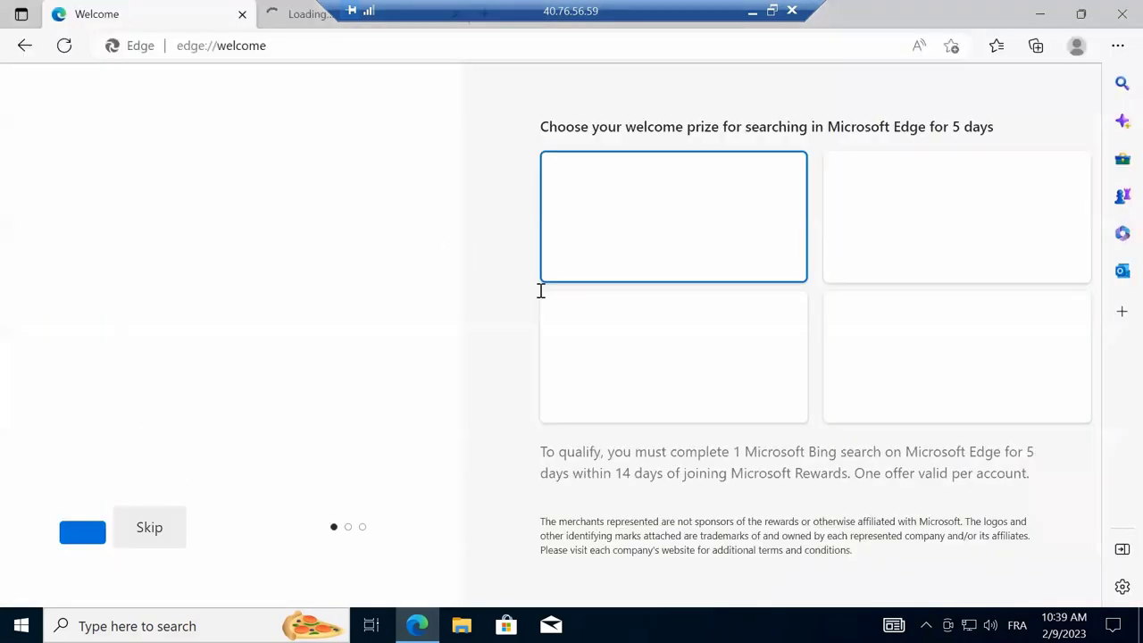
left_click(149, 527)
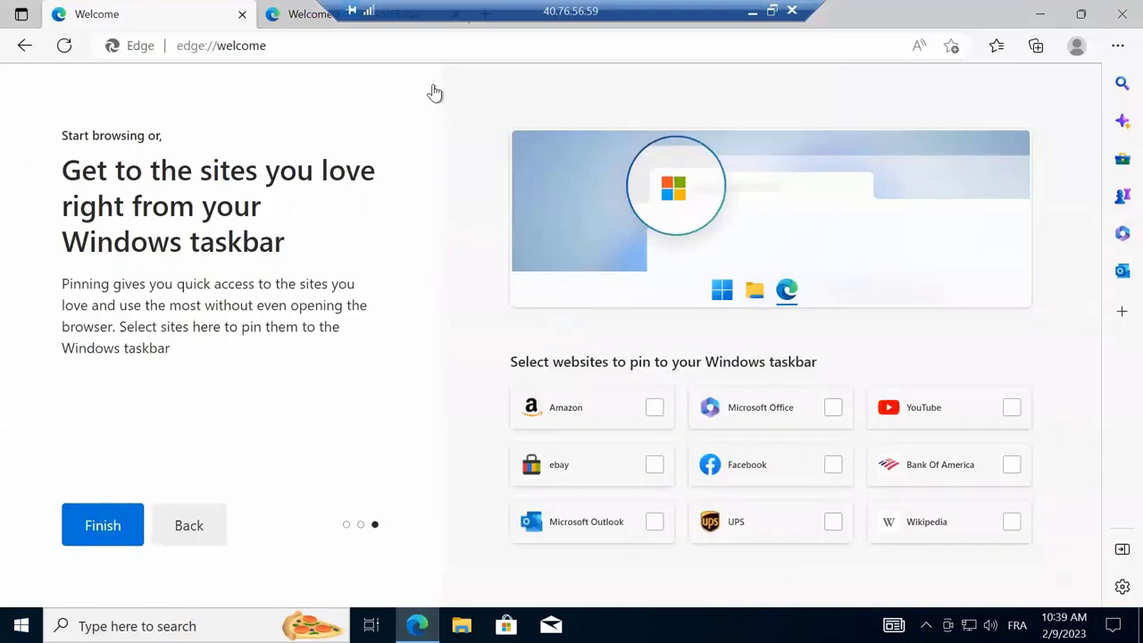
left_click(295, 47)
Step: Search the web for 'vmware works' from the Edge address bar
type("ww")
key("BackSpace")
key("BackSpace")
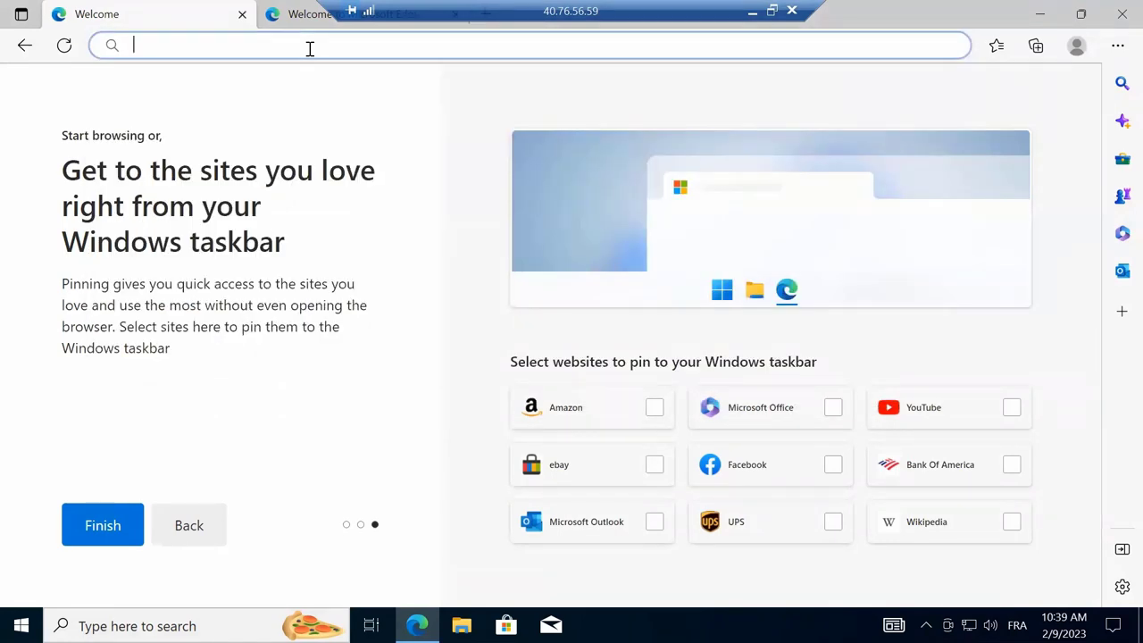
type("vmware ")
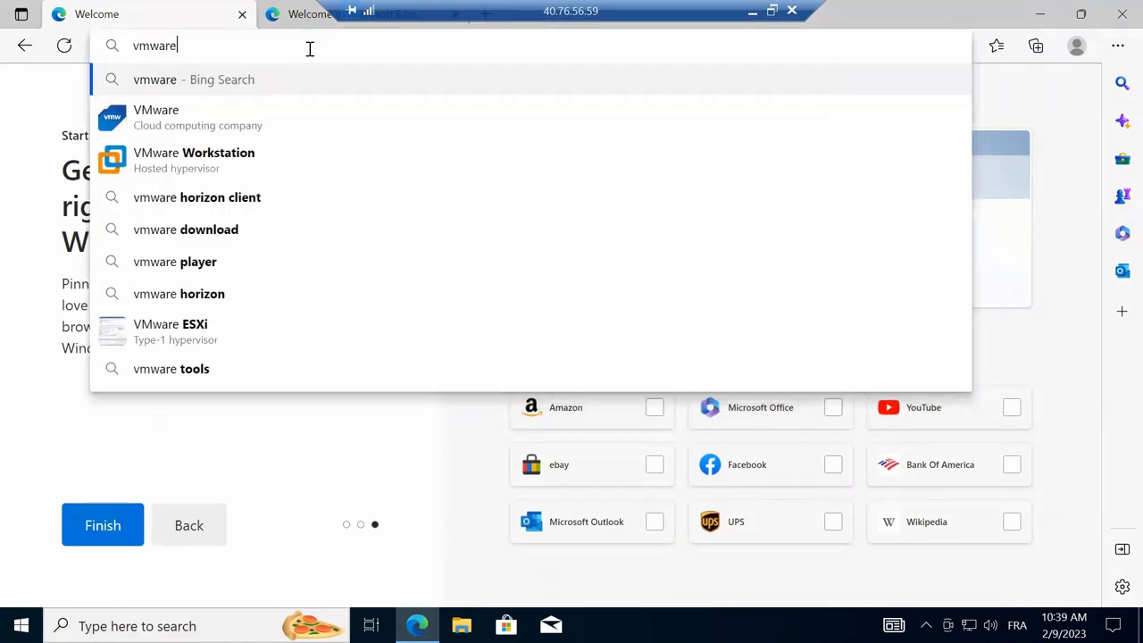
type("works")
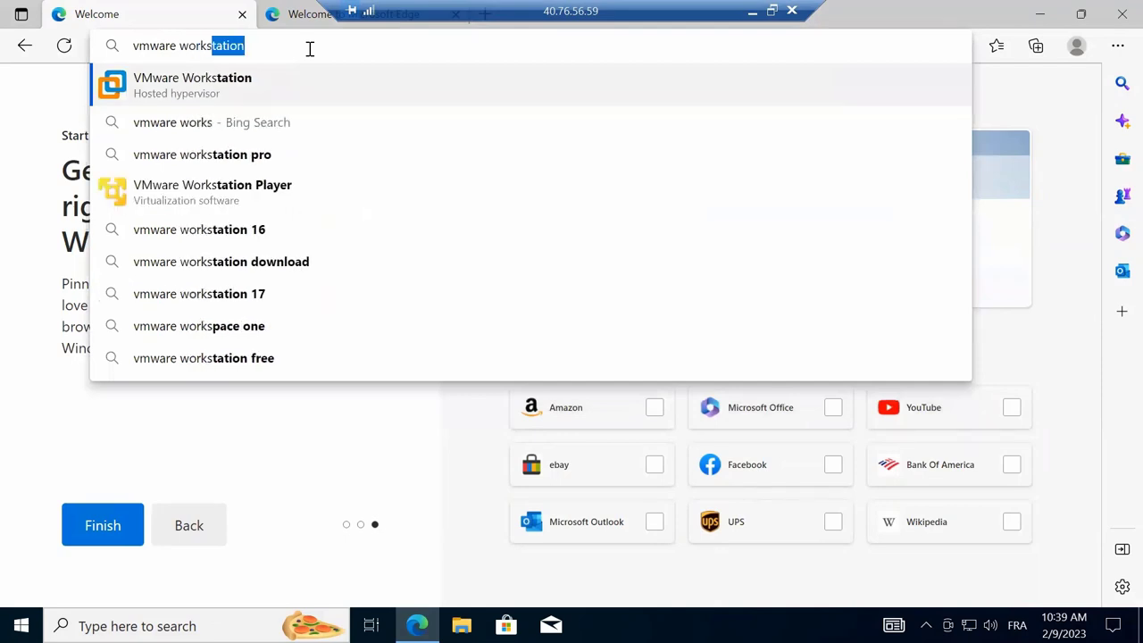
key("Return")
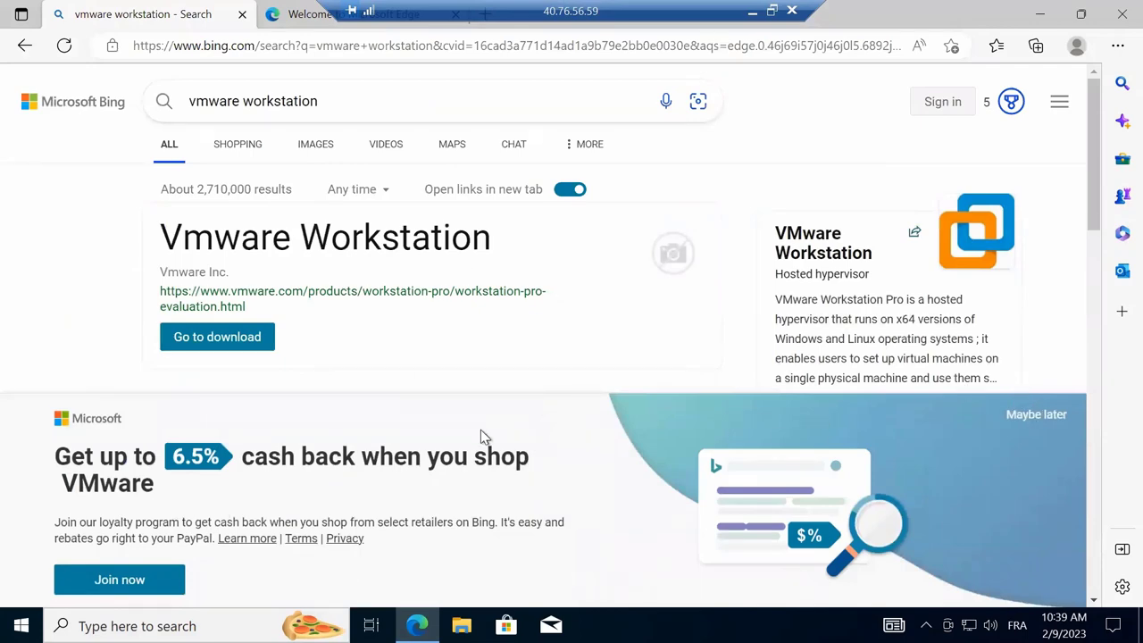
scroll(480, 430, "down", 3)
scroll(469, 308, "up", 3)
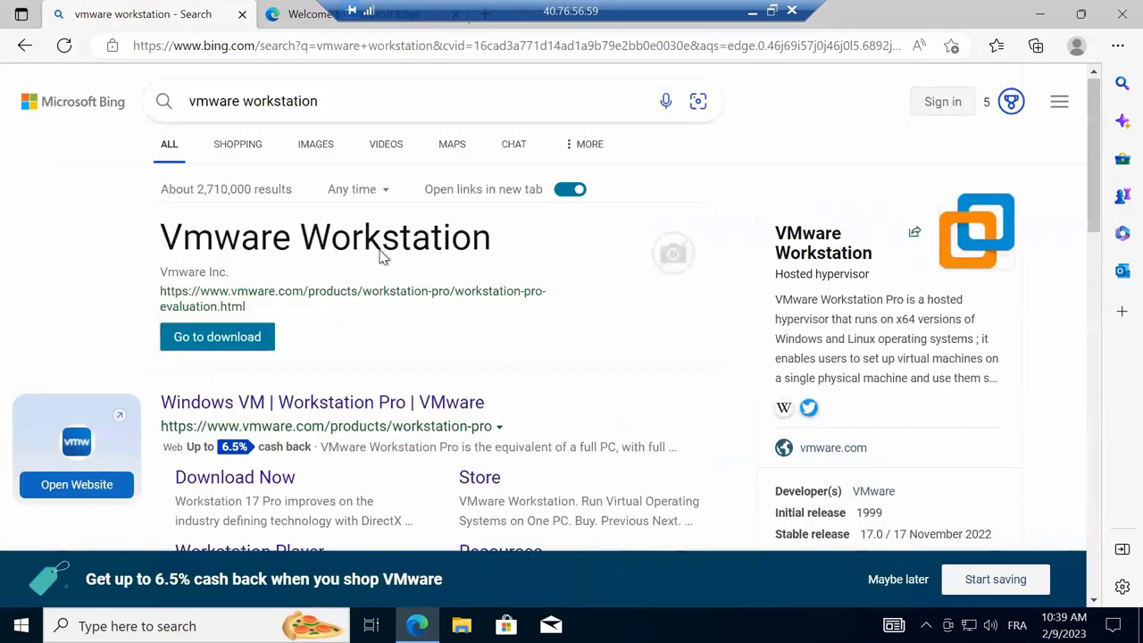
Step: Open the Workstation Pro product page, then the Workstation 17 Pro trial download cards
left_click(460, 404)
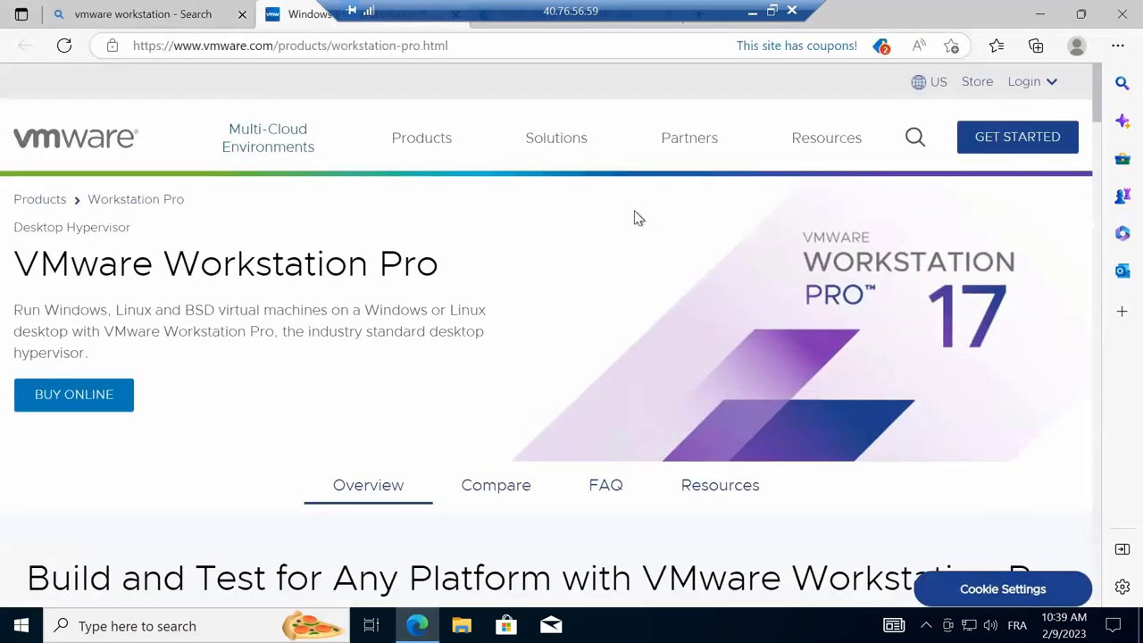
scroll(783, 285, "down", 4)
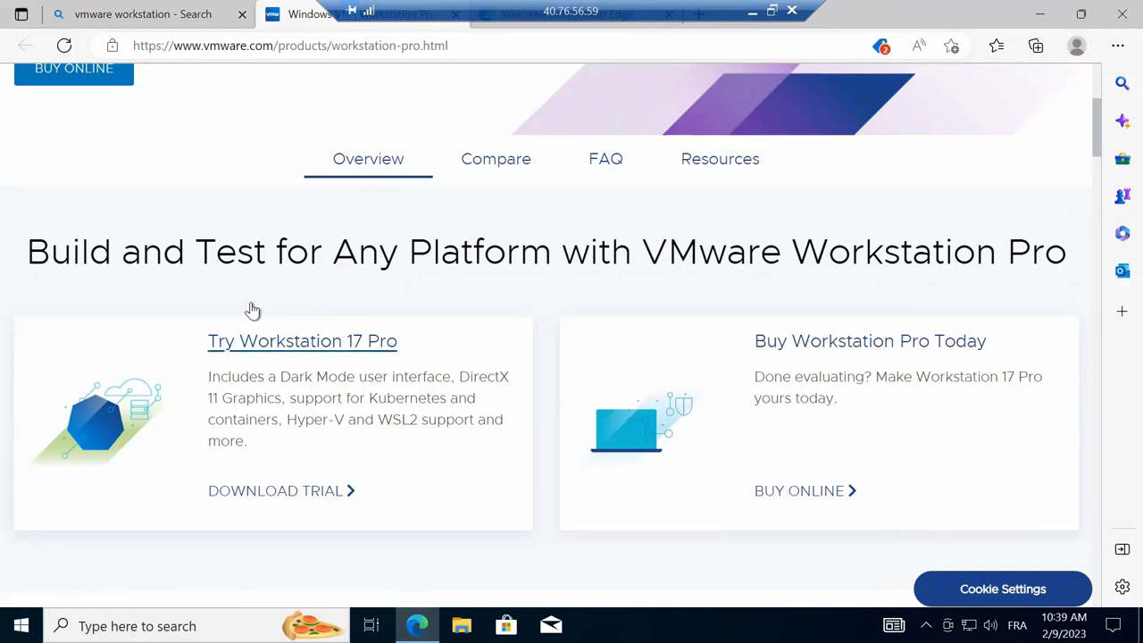
left_click(375, 354)
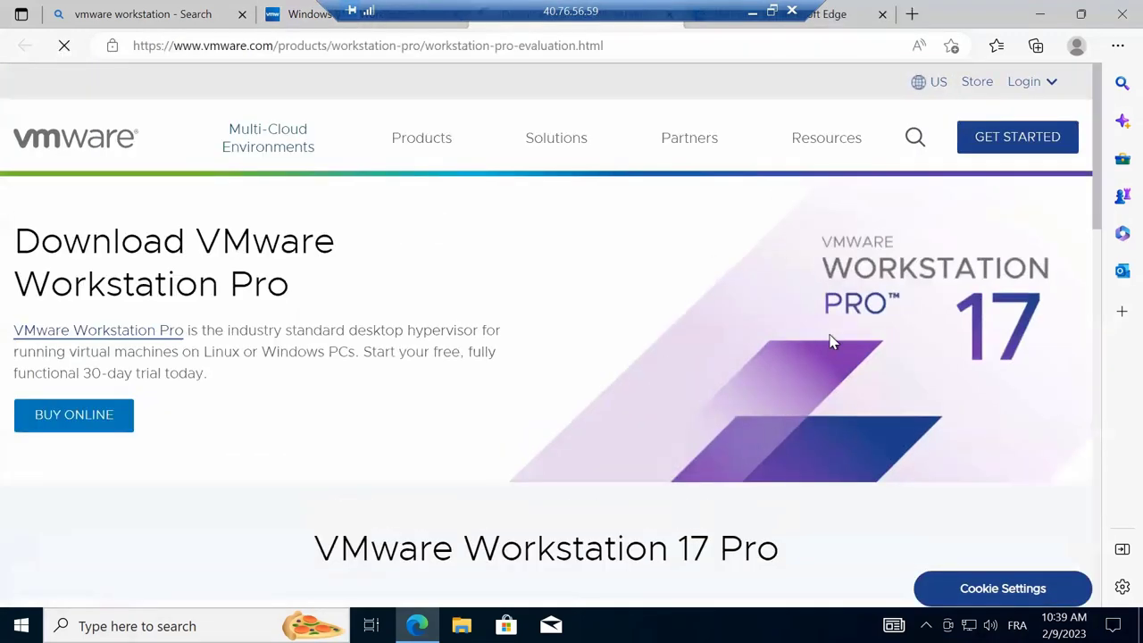
scroll(831, 342, "down", 4)
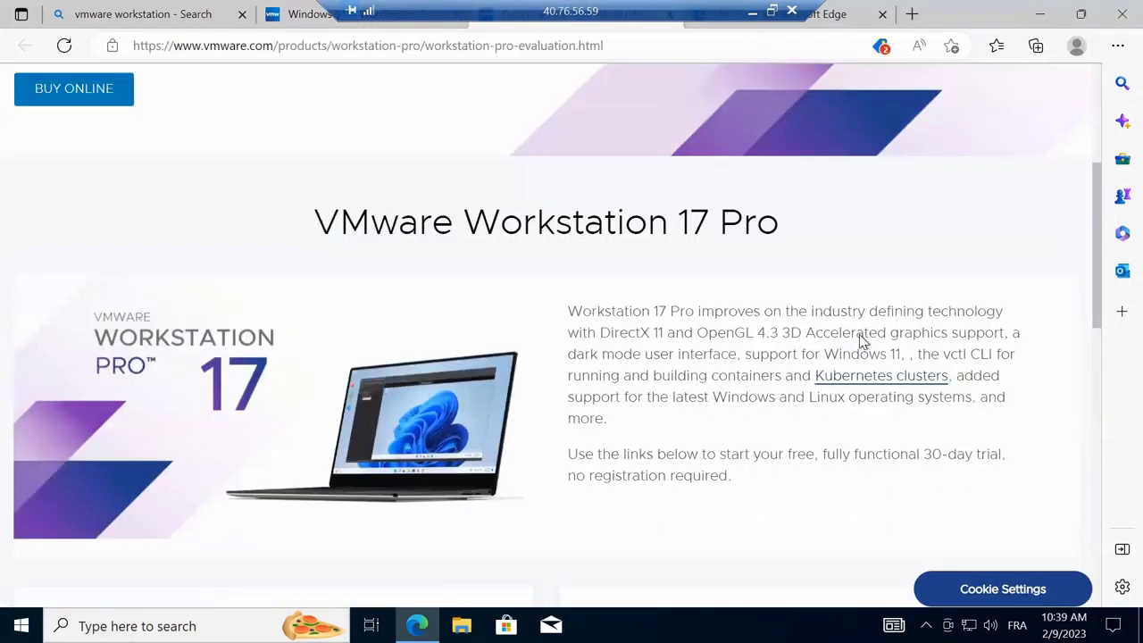
scroll(860, 340, "down", 3)
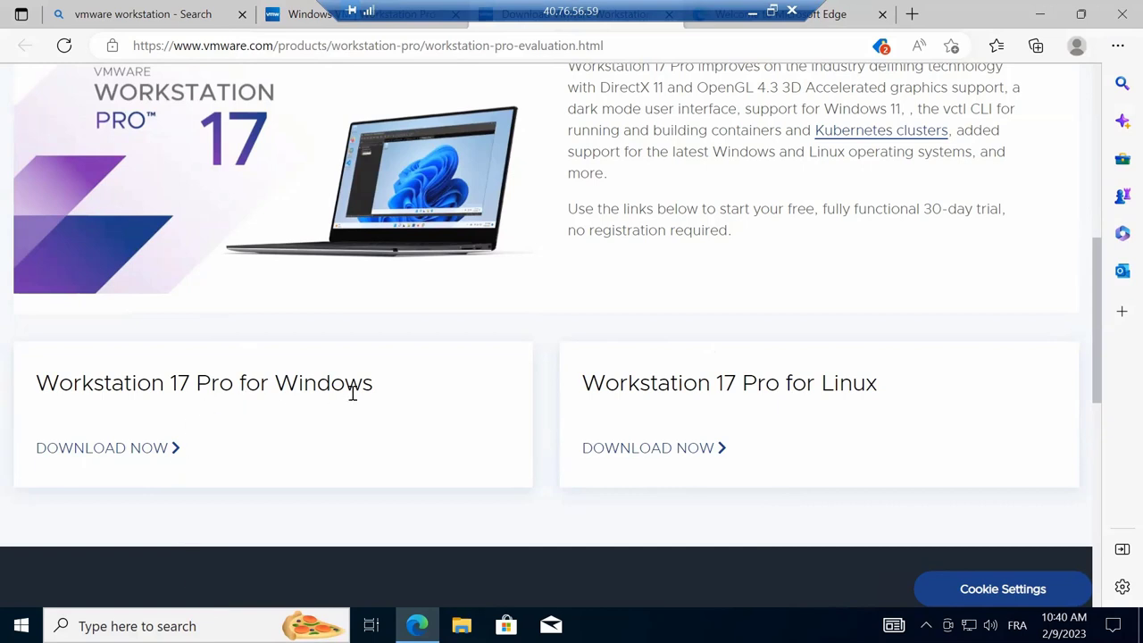
Step: Download the Workstation 17 Pro for Windows installer and return to the Bing results tab
left_click(145, 458)
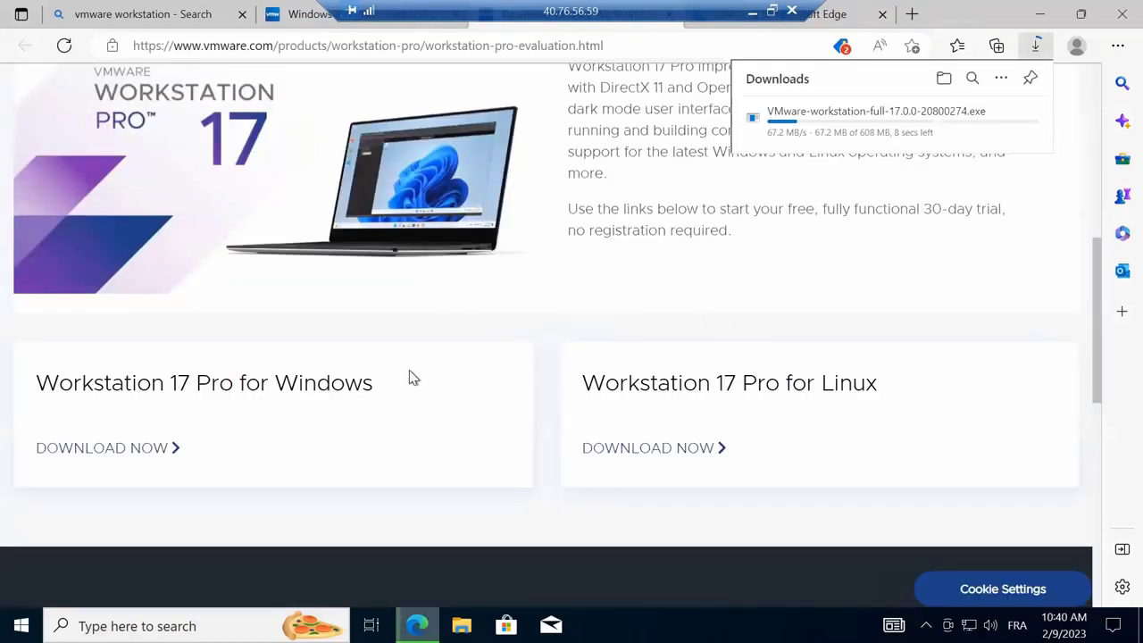
mouse_move(989, 142)
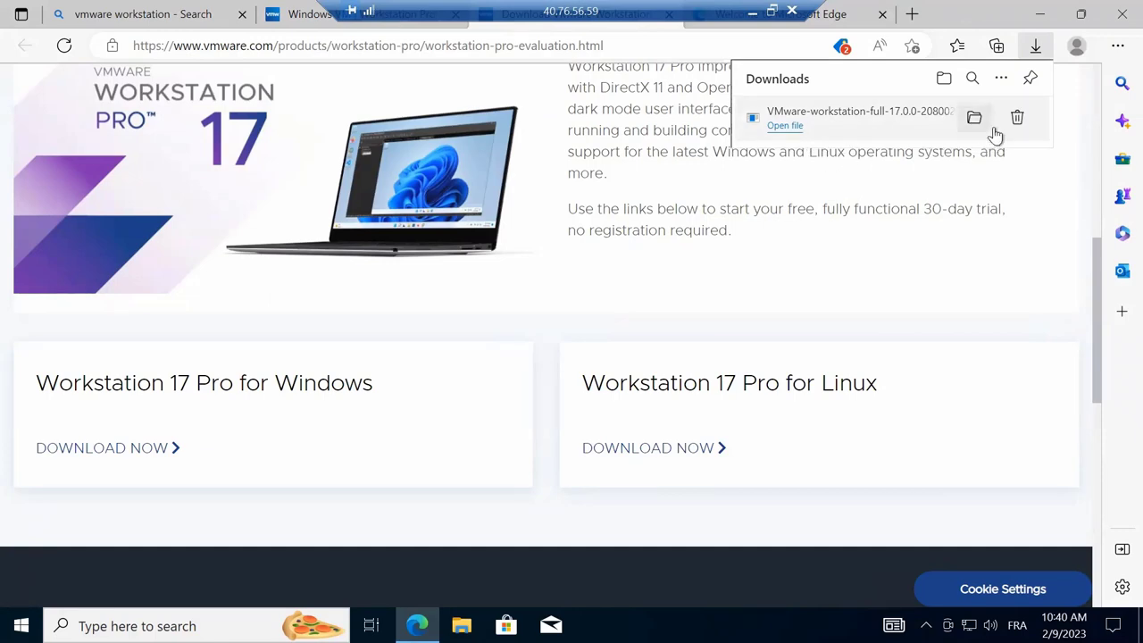
left_click(205, 17)
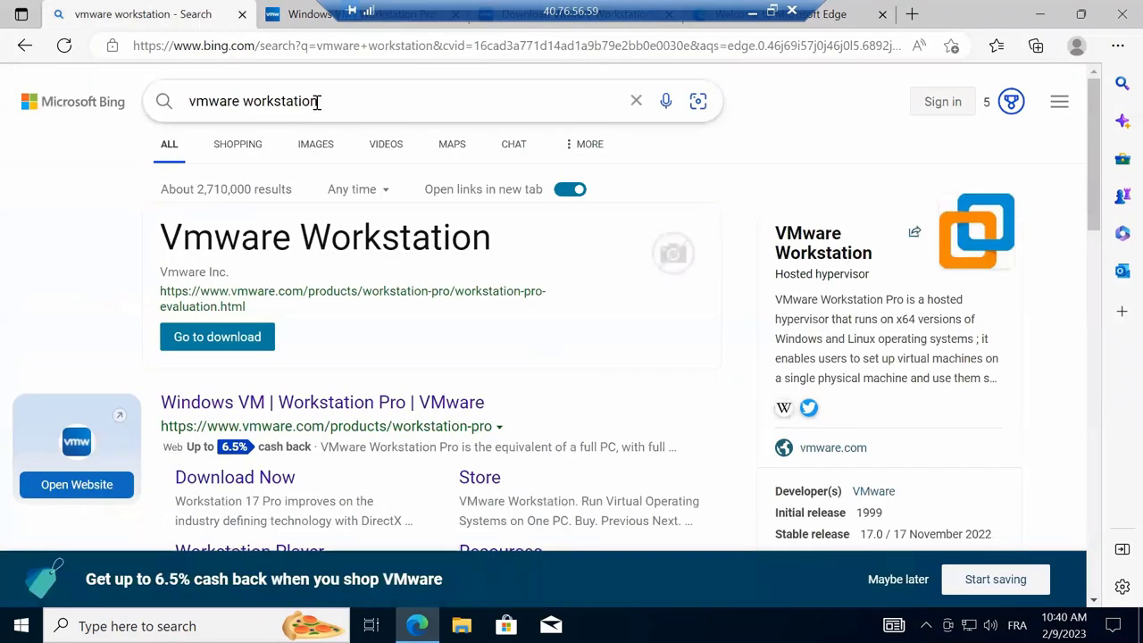
left_click(317, 101)
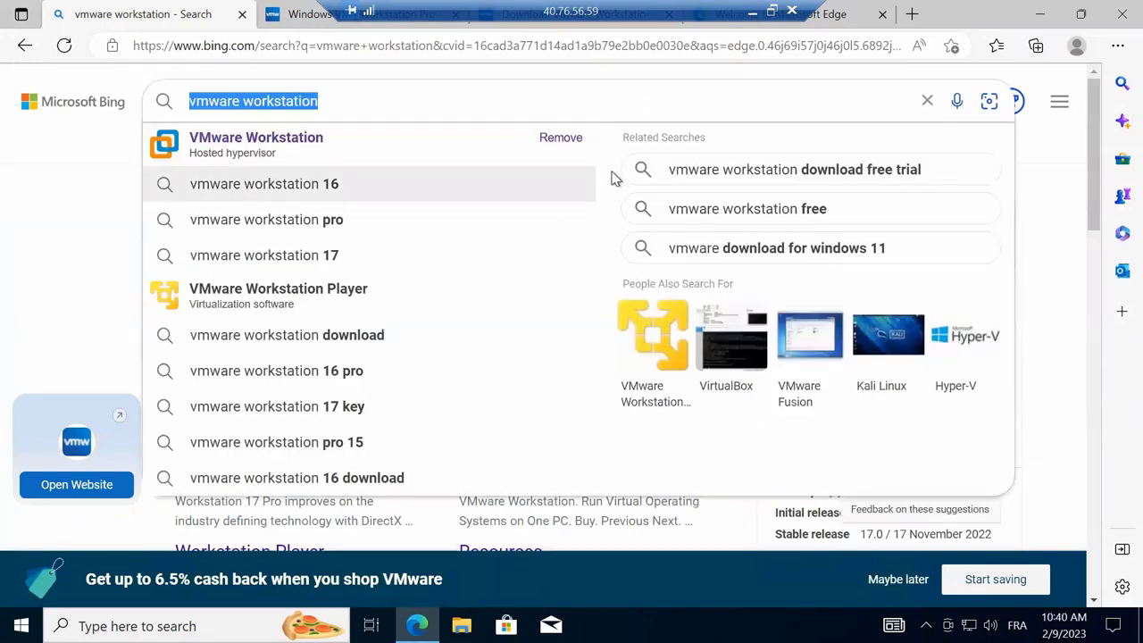
Step: Search Bing for 'ubuntu', then accept all cookies on ubuntu.com/download and browse its options
type("ubuntu")
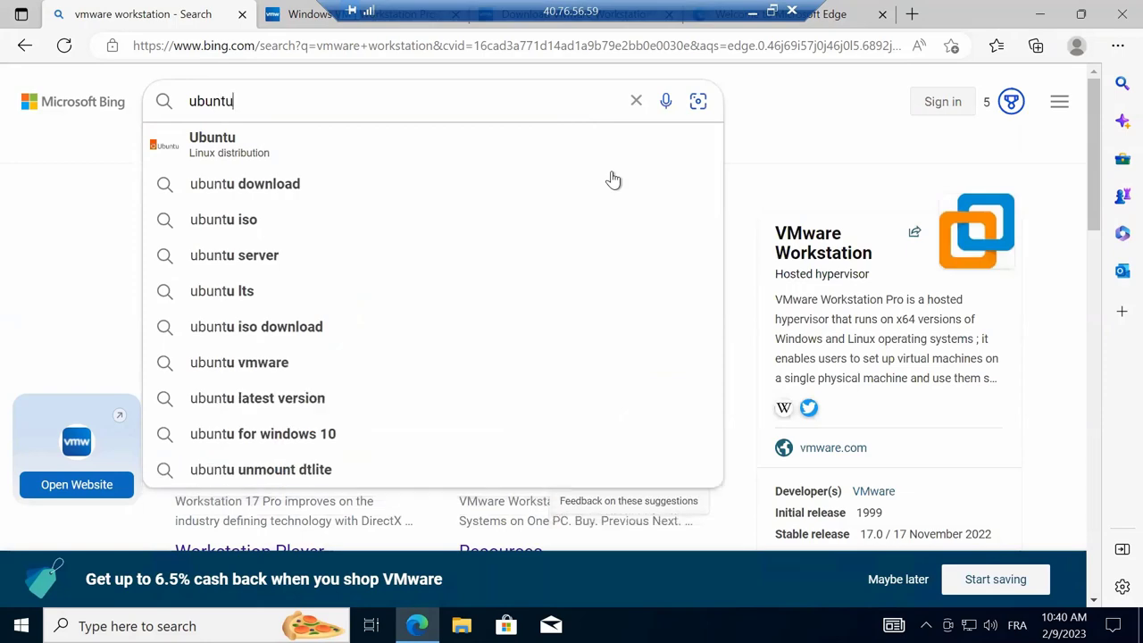
key("Return")
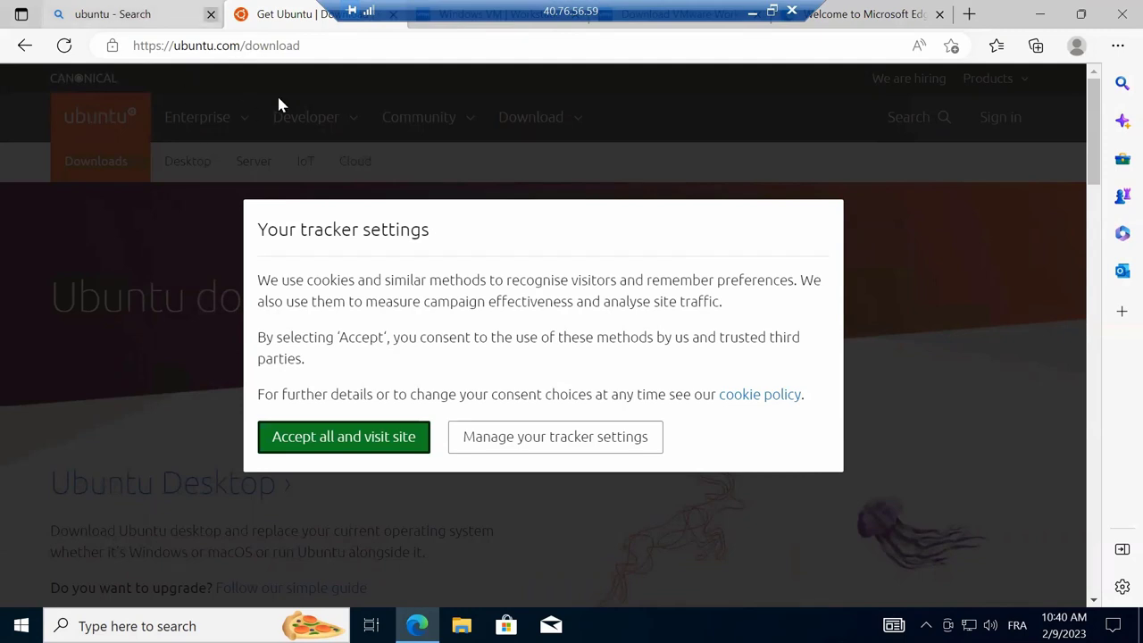
left_click(382, 444)
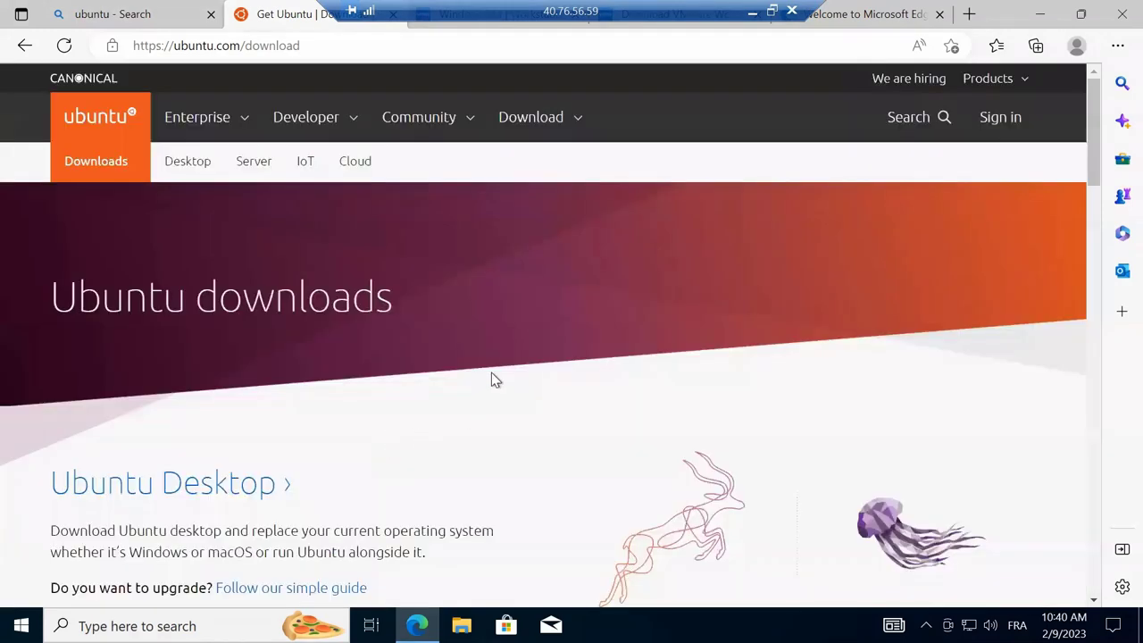
scroll(490, 344, "down", 2)
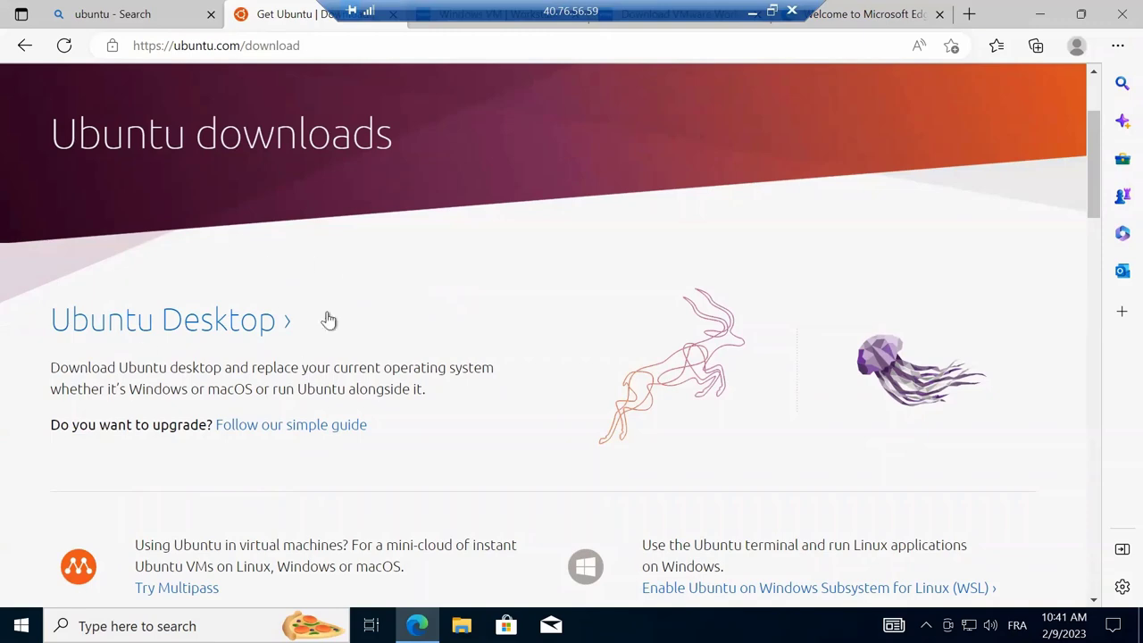
scroll(408, 268, "down", 4)
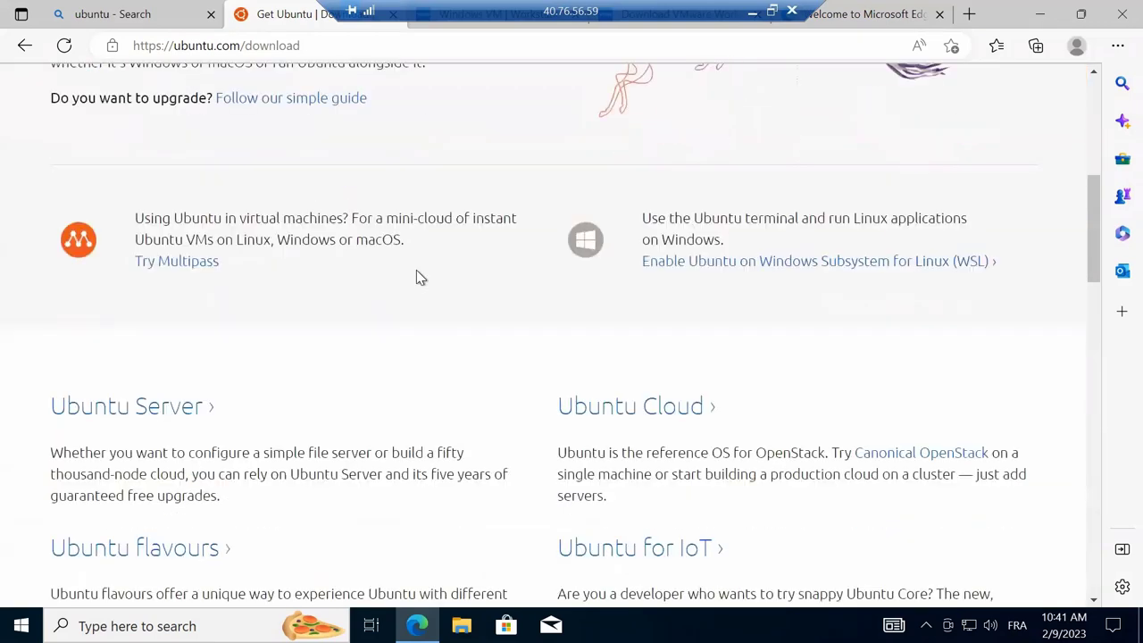
scroll(421, 279, "up", 2)
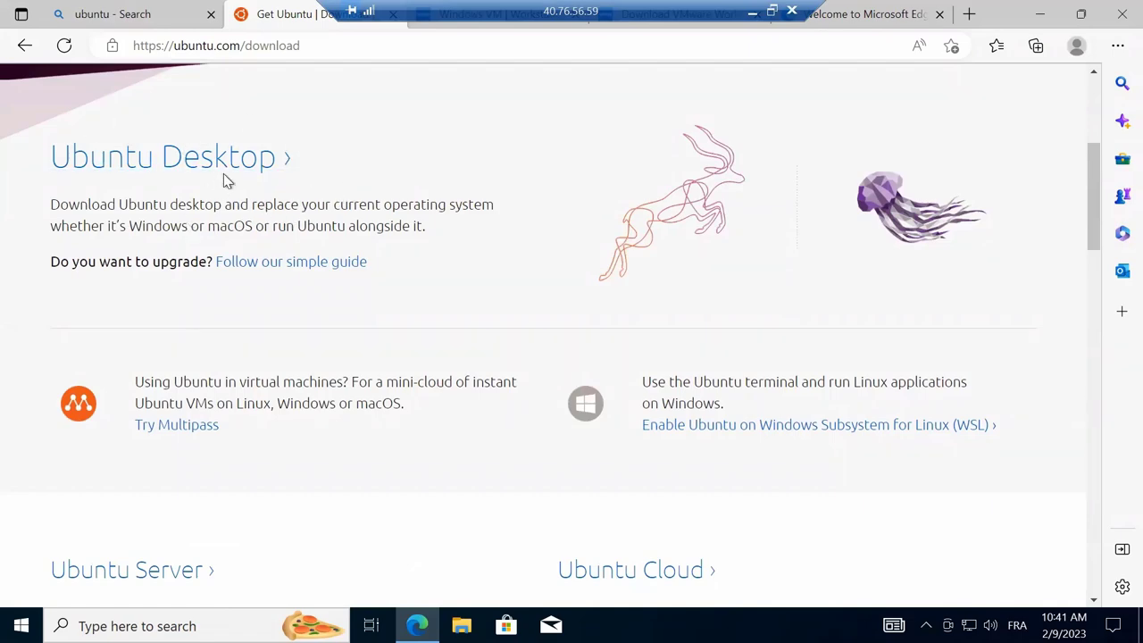
scroll(256, 204, "down", 2)
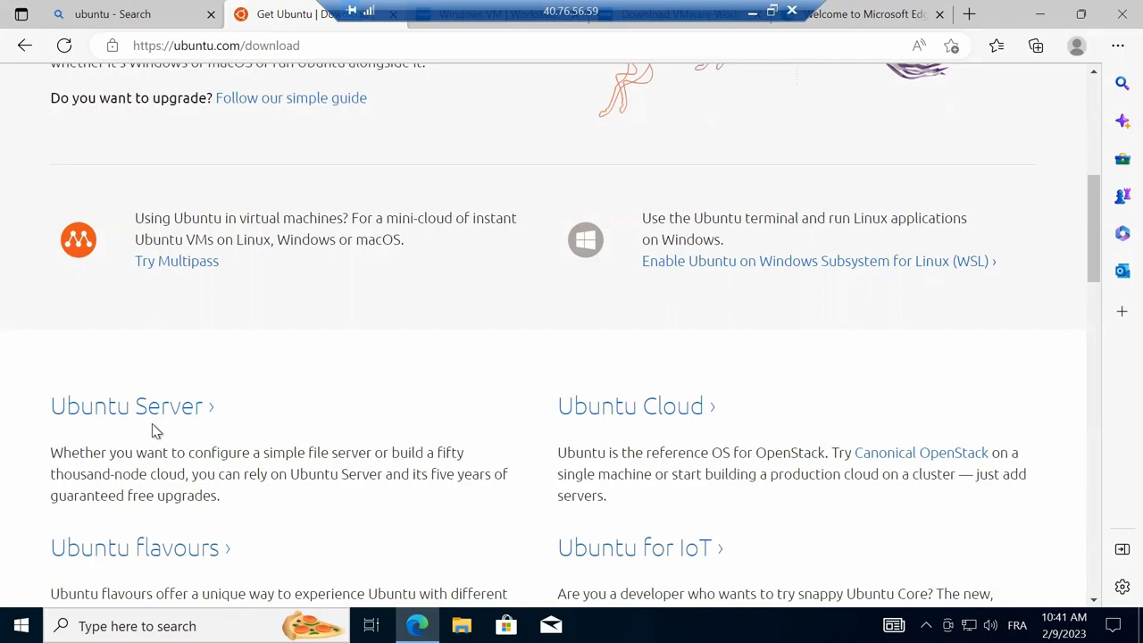
scroll(406, 427, "up", 1)
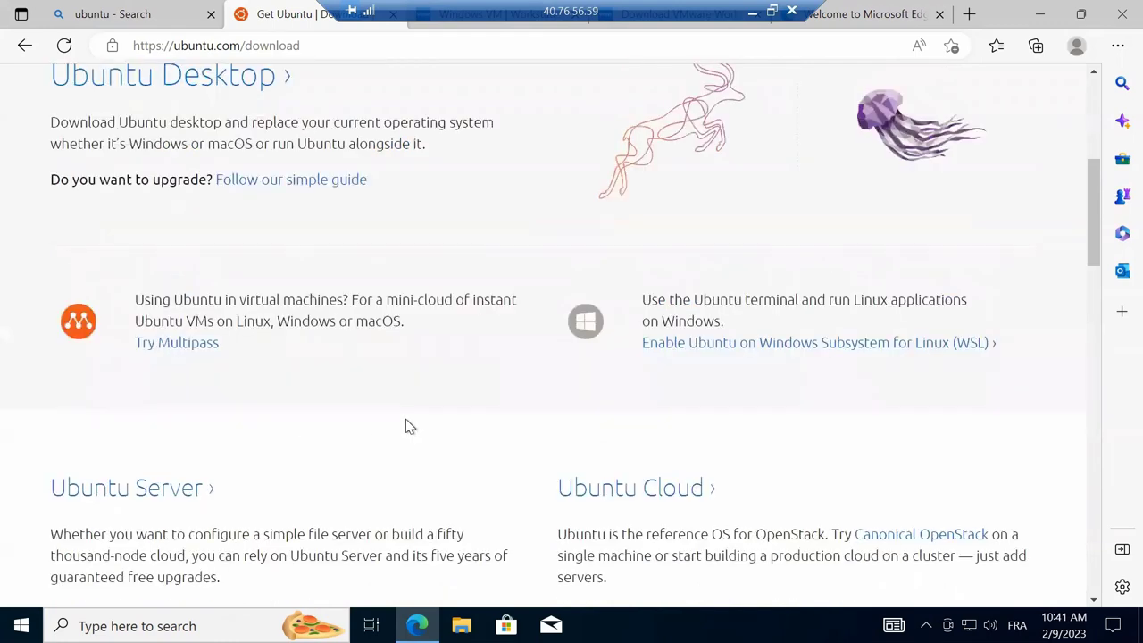
scroll(405, 427, "up", 2)
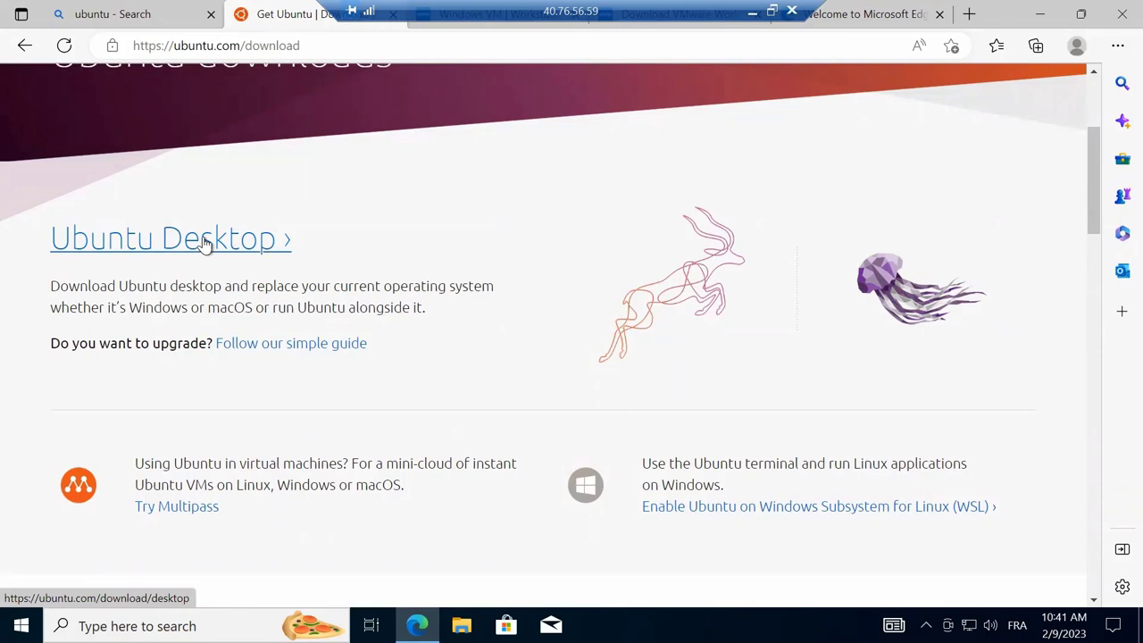
Step: On the Ubuntu Desktop page, select the 2 GHz dual-core and 4 GB memory requirements
left_click(204, 243)
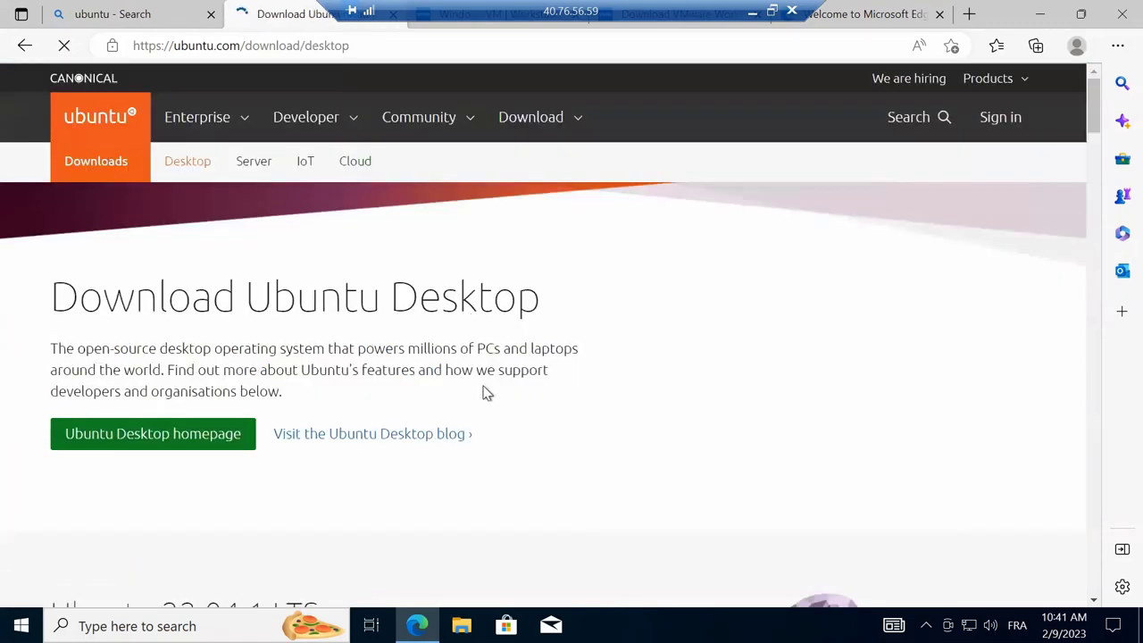
scroll(772, 411, "down", 4)
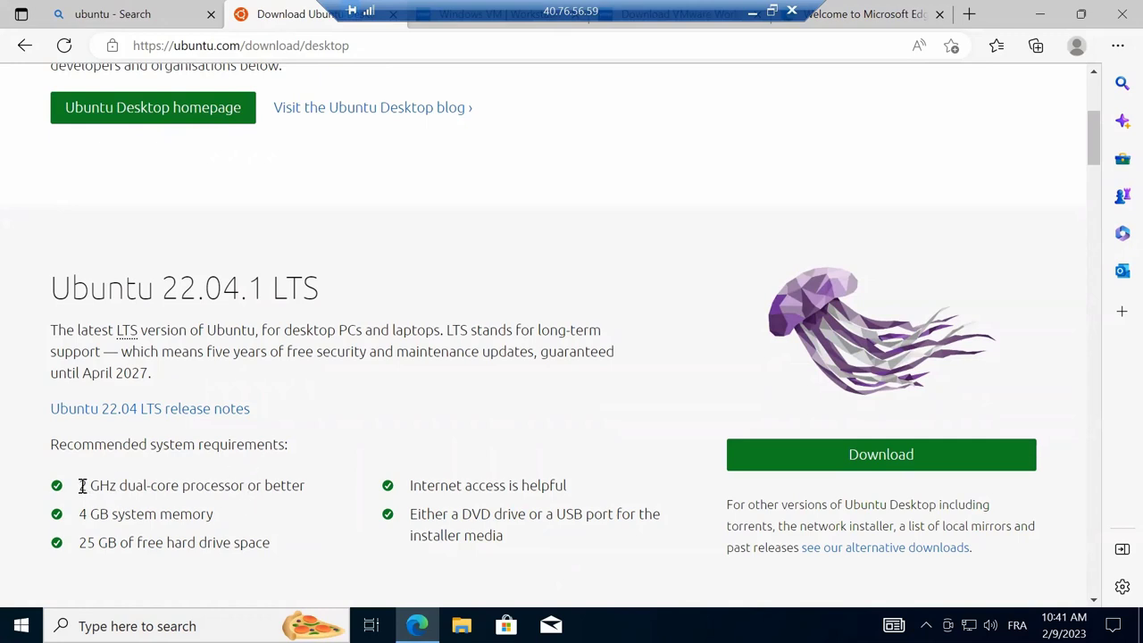
left_click_drag(78, 485, 231, 507)
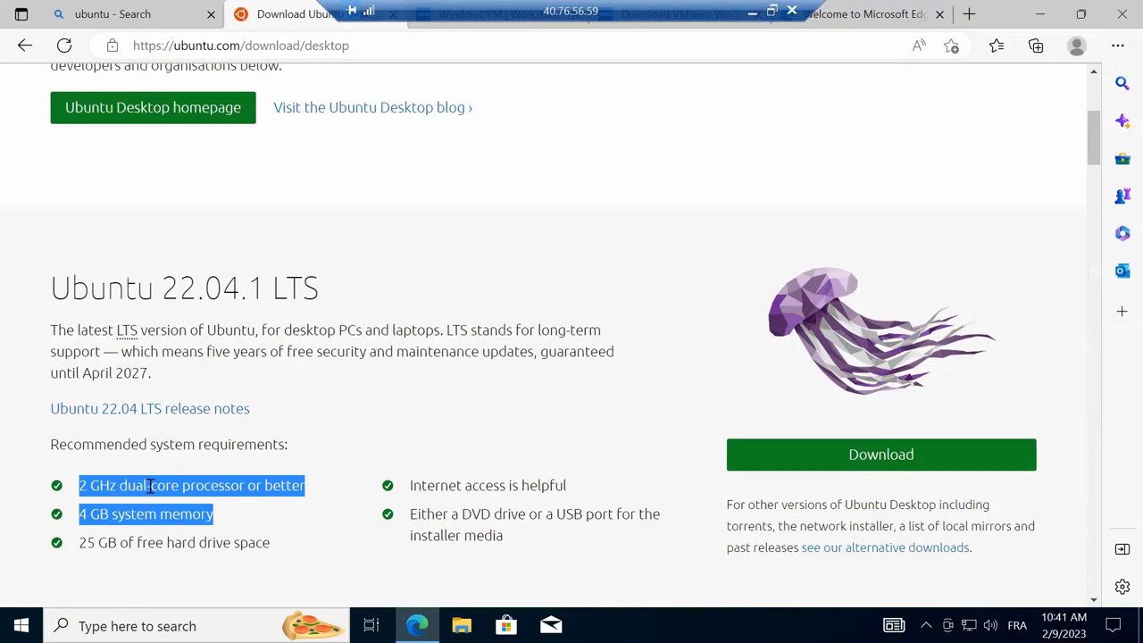
scroll(181, 519, "down", 4)
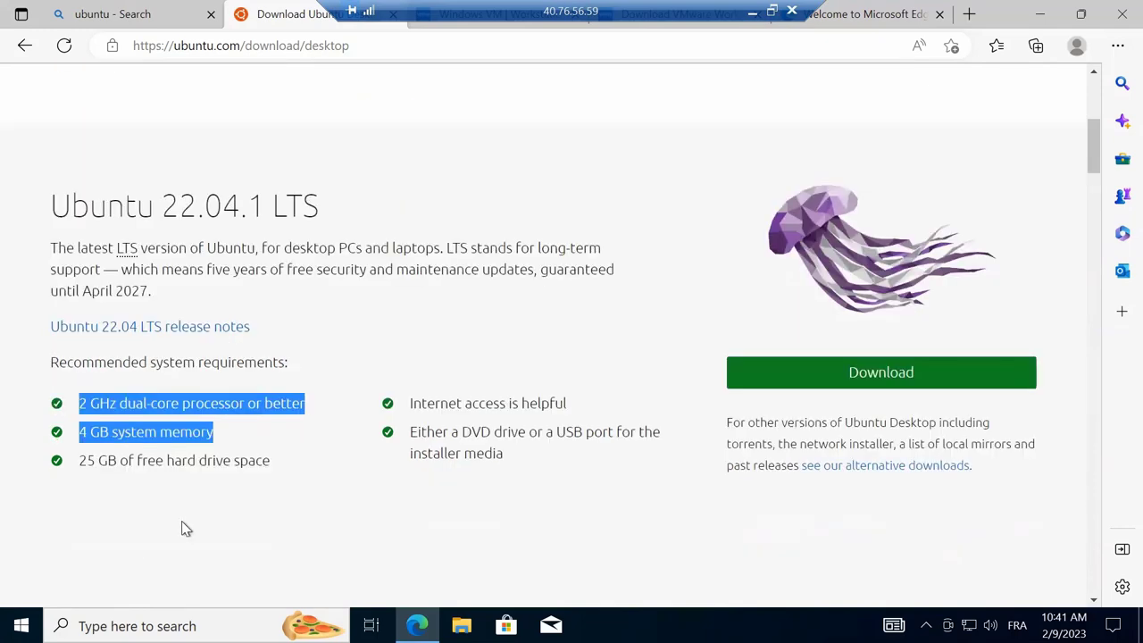
scroll(190, 533, "up", 5)
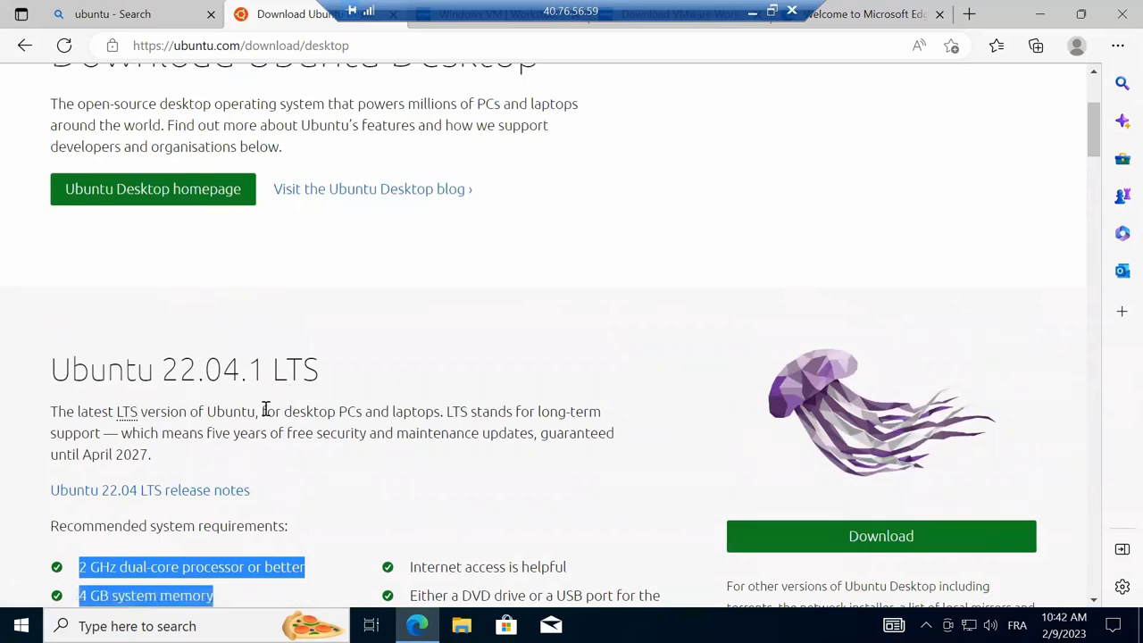
scroll(304, 417, "down", 5)
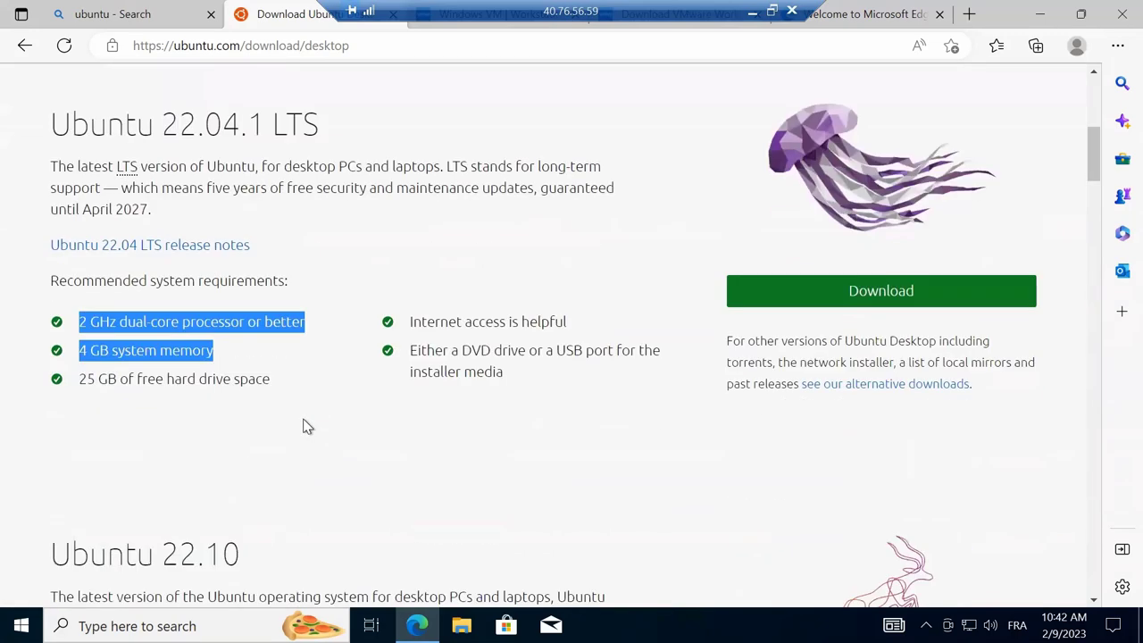
scroll(348, 462, "down", 4)
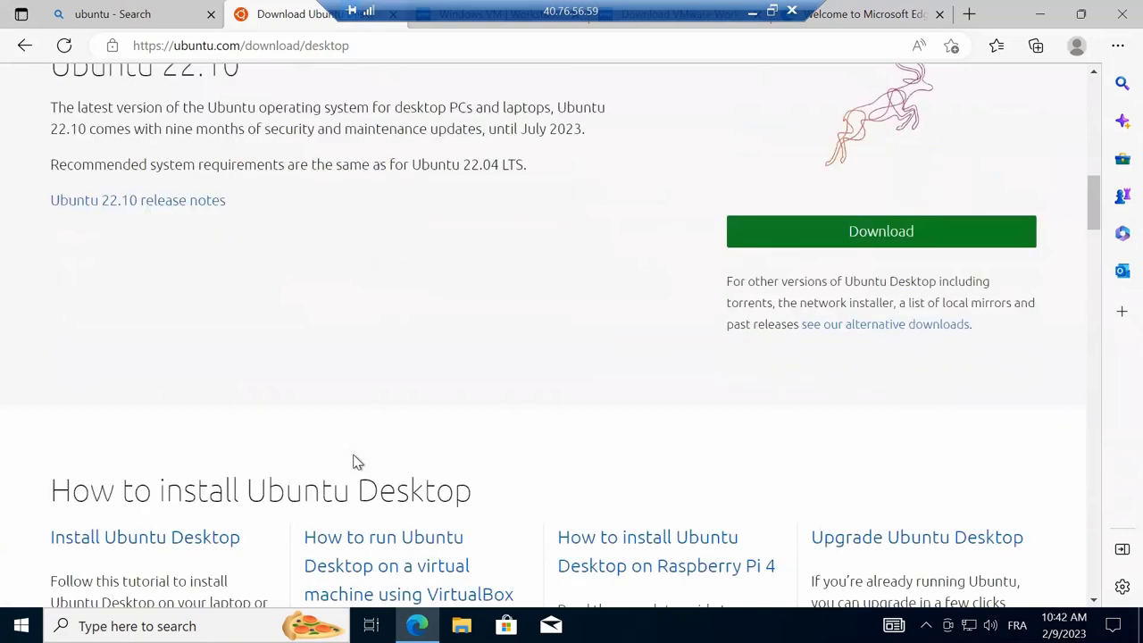
scroll(358, 462, "down", 4)
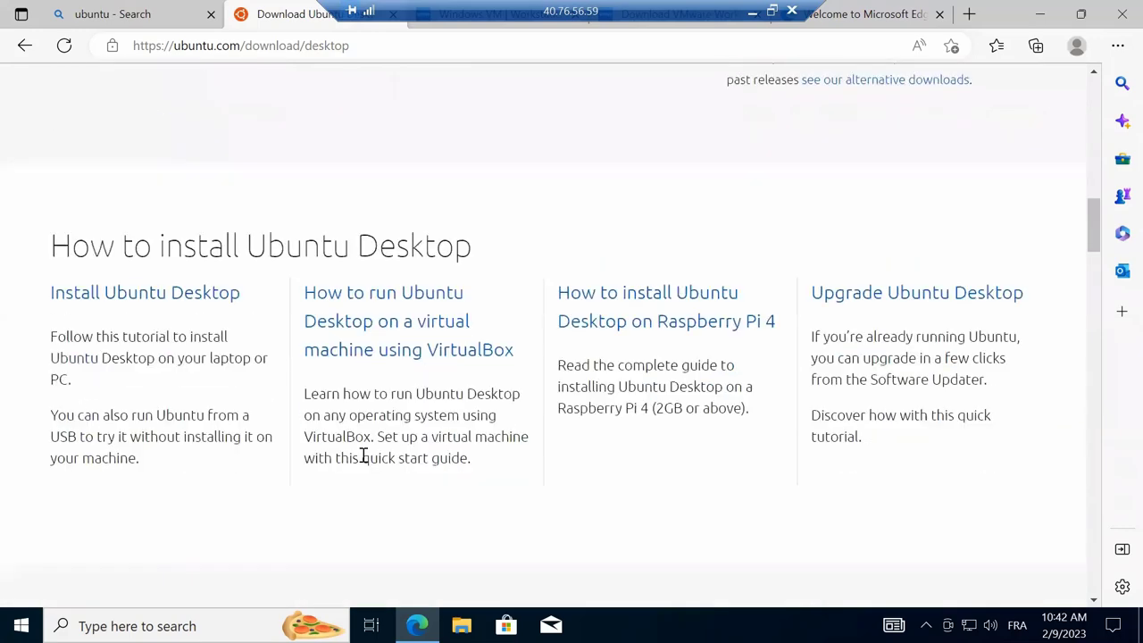
scroll(401, 452, "down", 3)
scroll(429, 442, "up", 12)
scroll(450, 428, "up", 4)
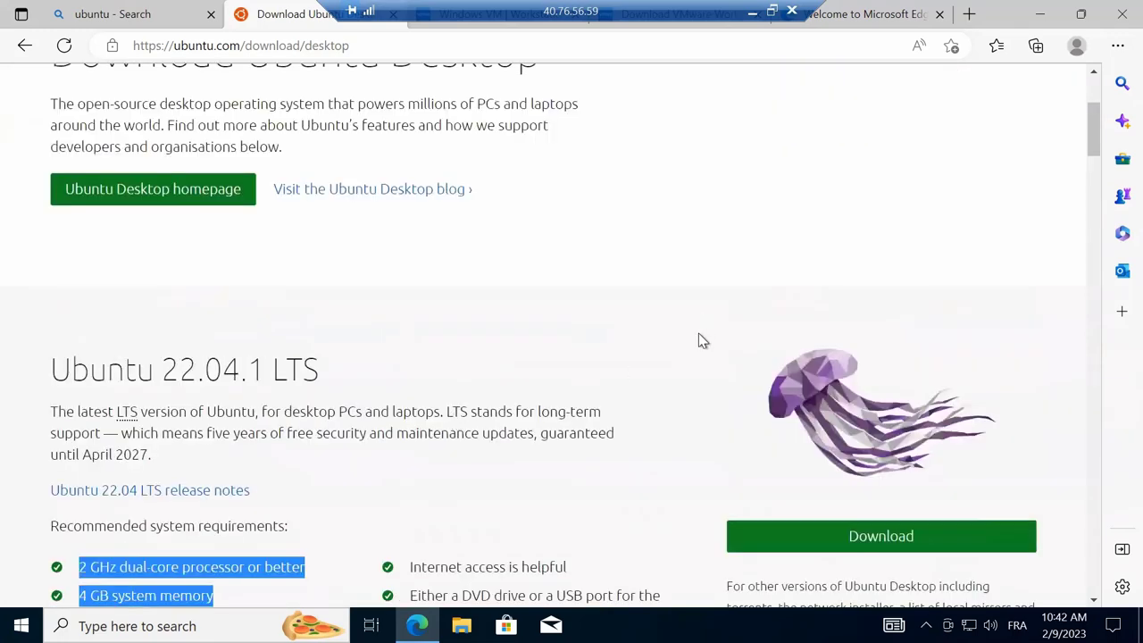
Step: Download the Ubuntu 22.04.1 LTS desktop amd64 ISO via the Download button and 'download now' link
left_click(838, 537)
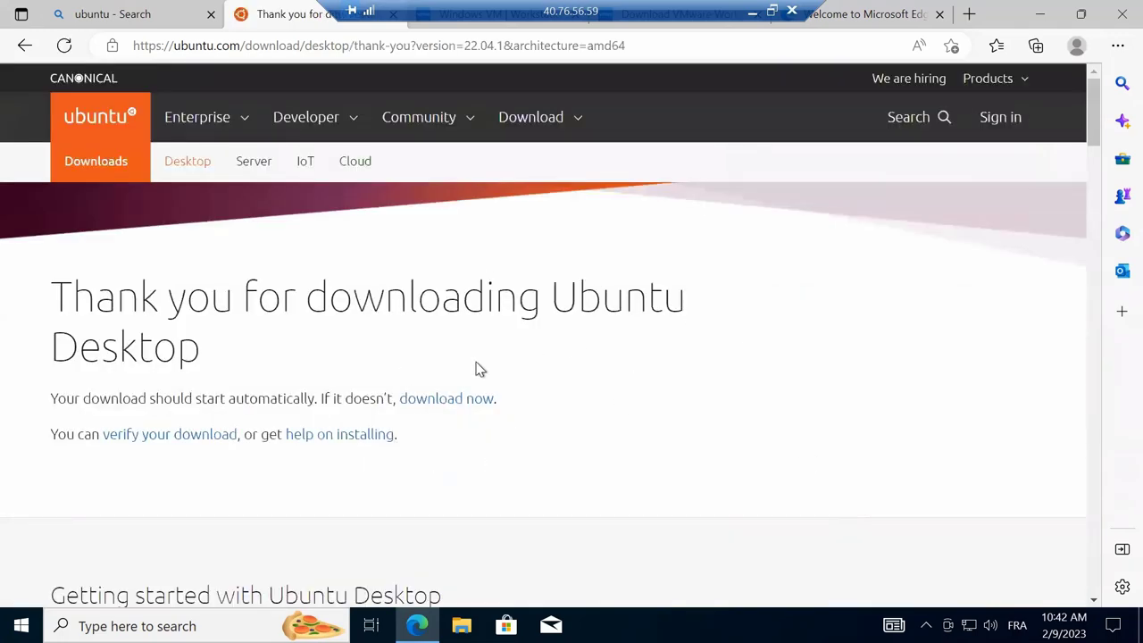
left_click(475, 404)
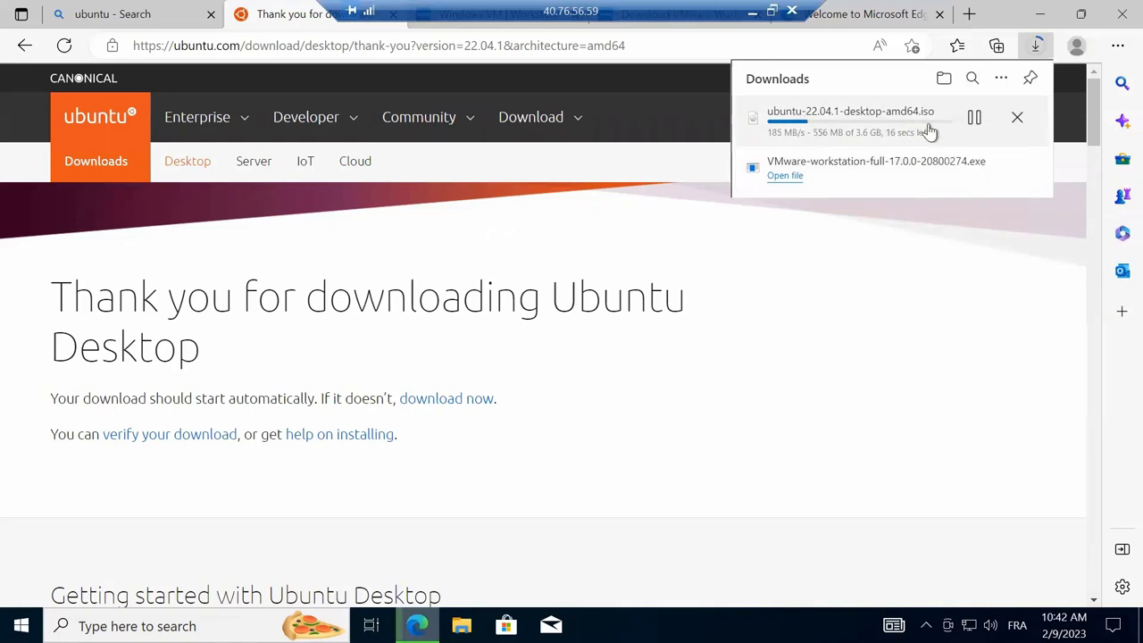
Step: Run the downloaded VMware Workstation installer and bring its Setup Wizard to the front
left_click(798, 181)
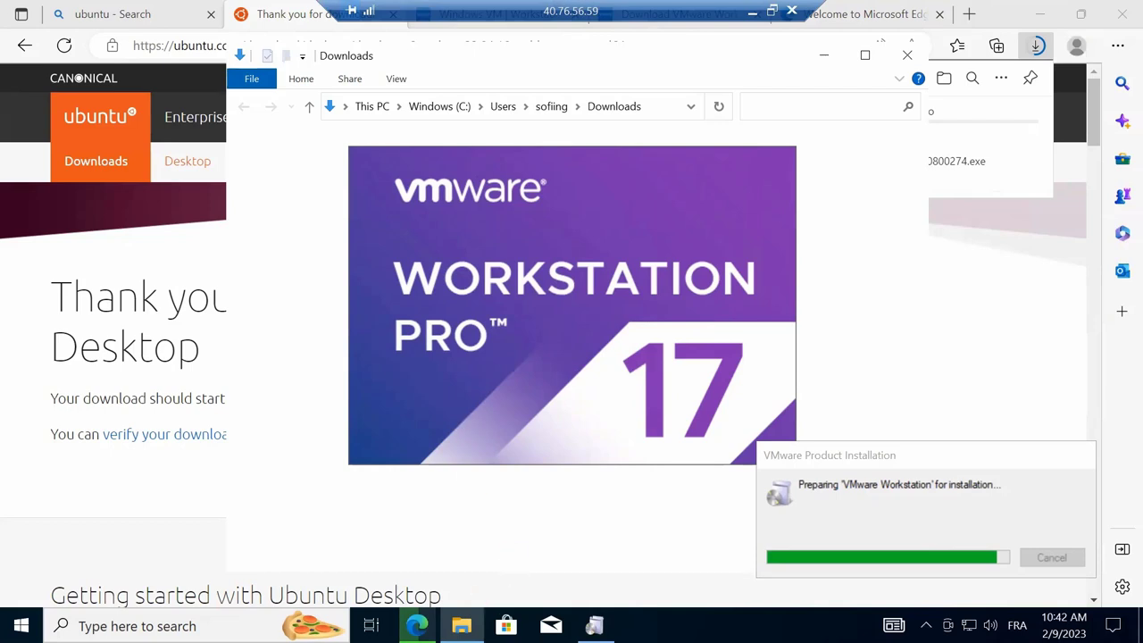
left_click(461, 625)
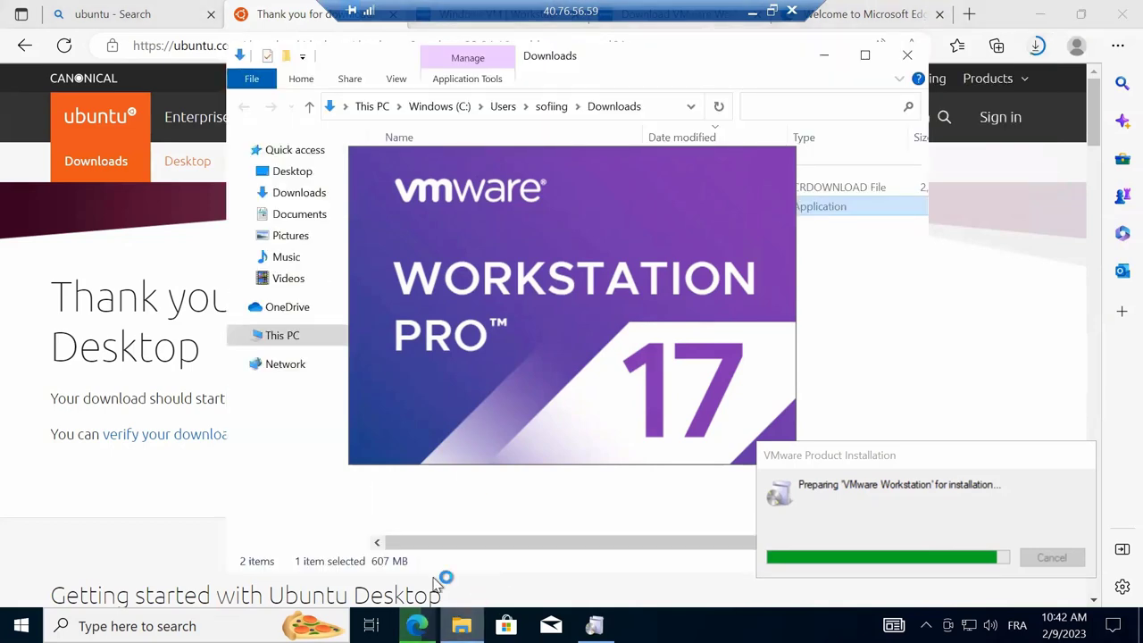
left_click(313, 201)
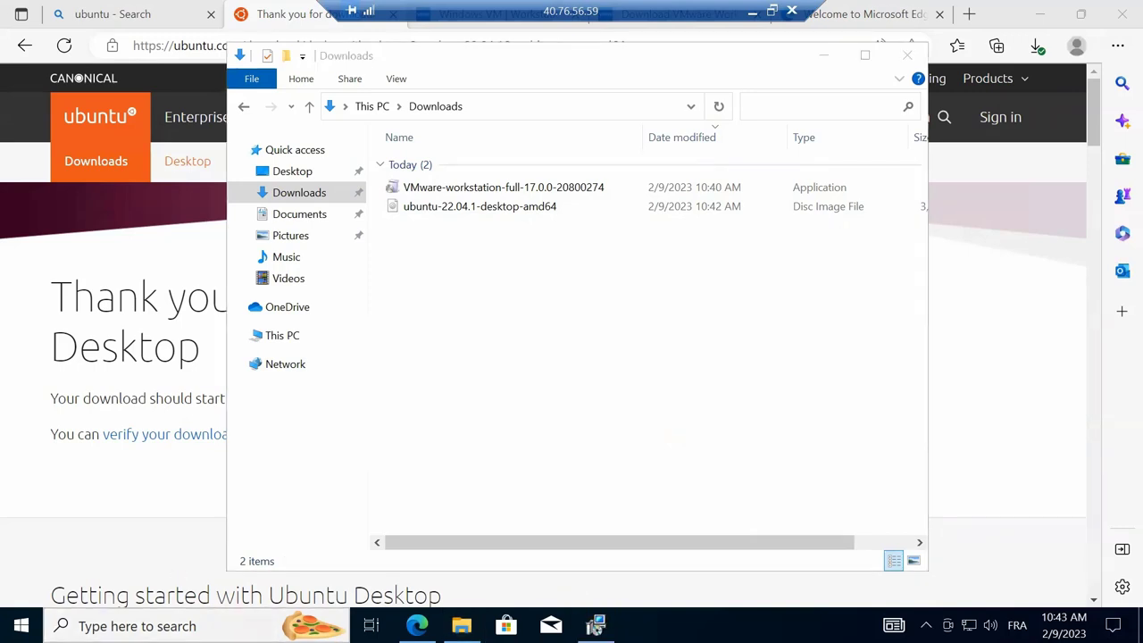
left_click(595, 626)
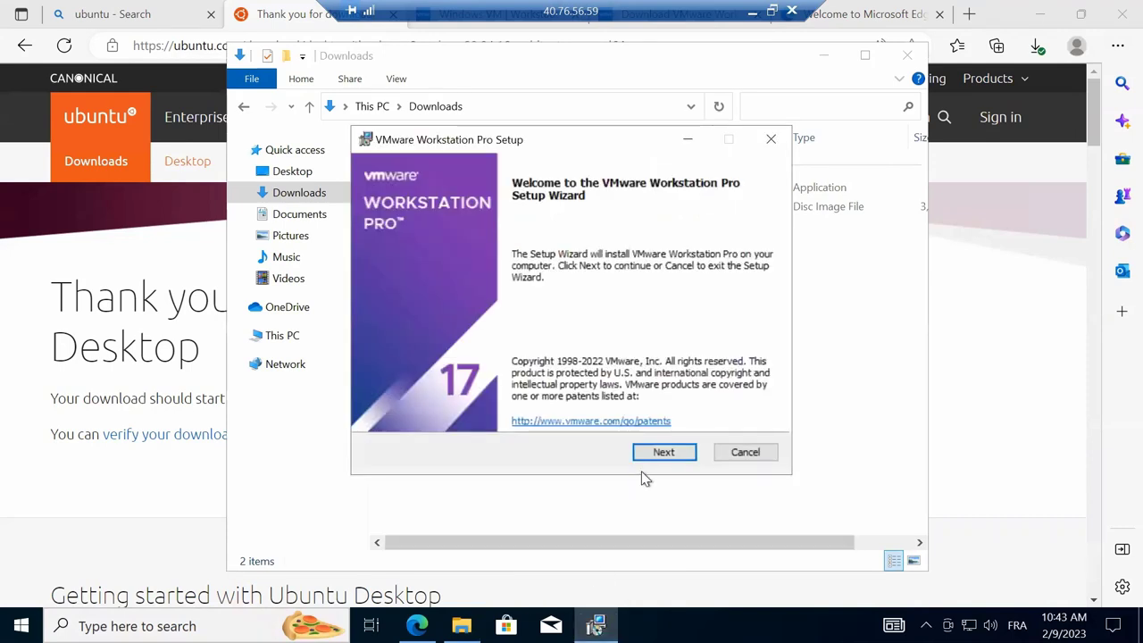
Step: Accept the licence, keep default location, update, CEIP and shortcut settings, and install
left_click(664, 453)
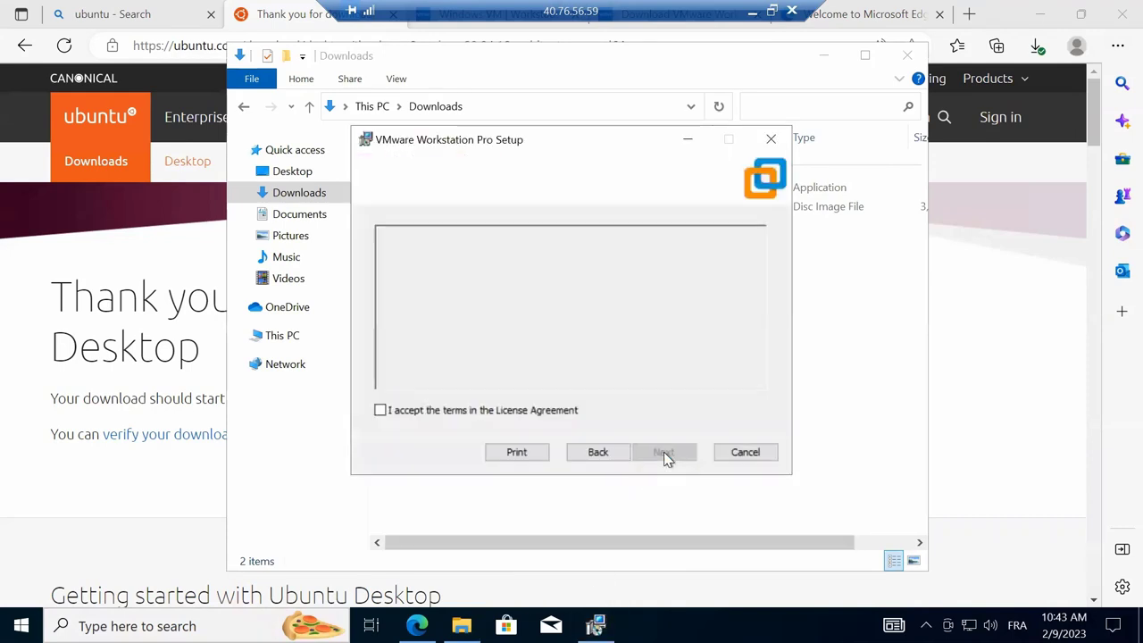
left_click(481, 413)
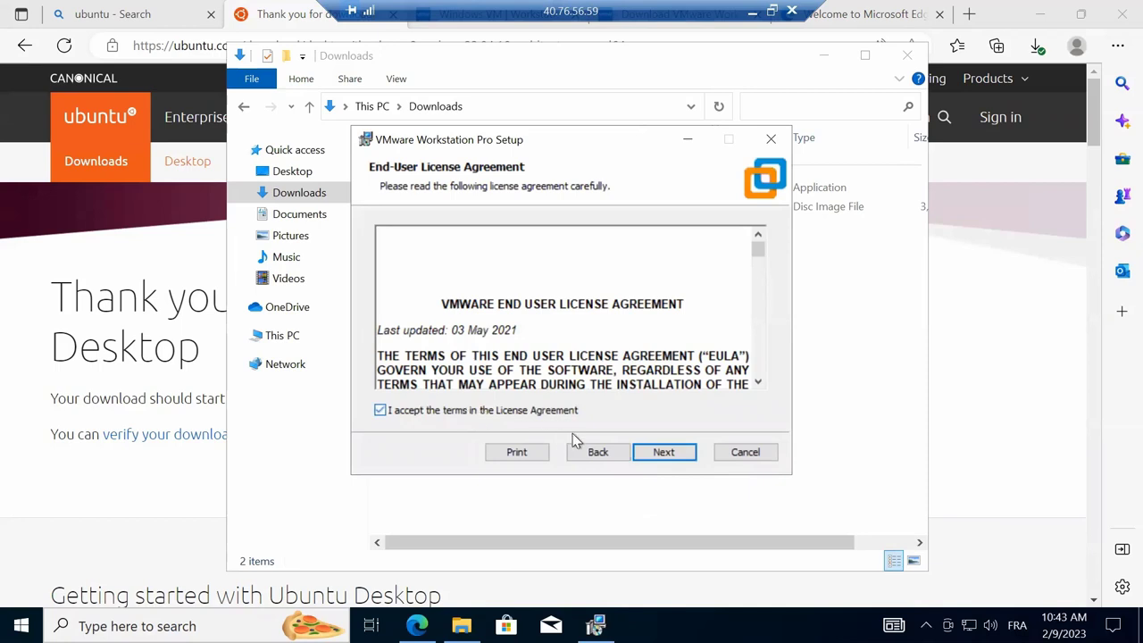
left_click(667, 451)
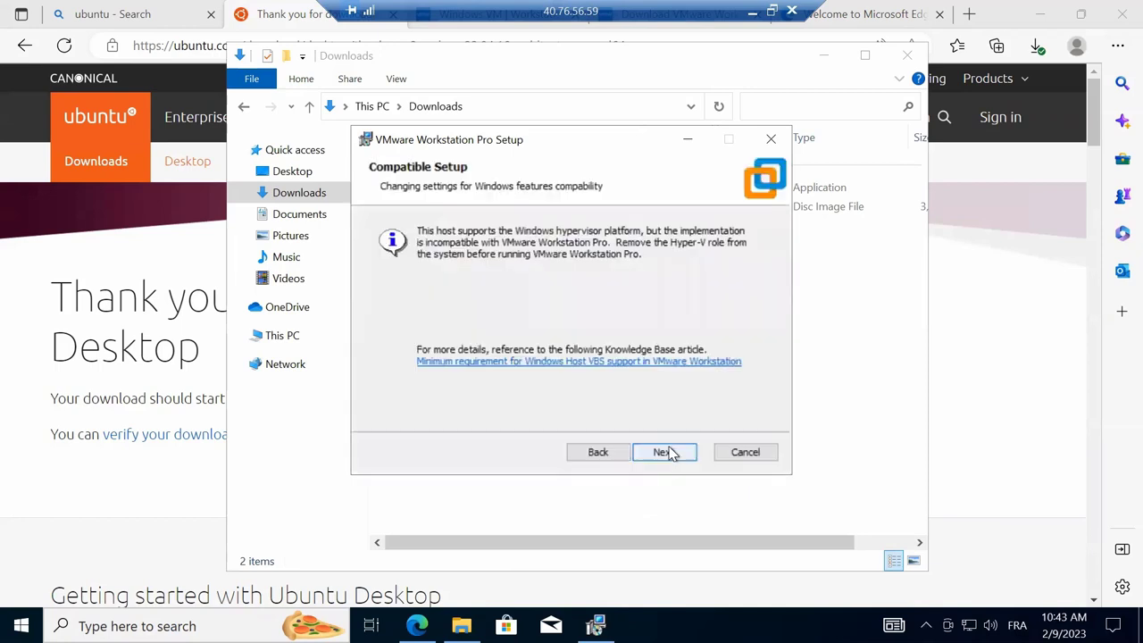
left_click(676, 456)
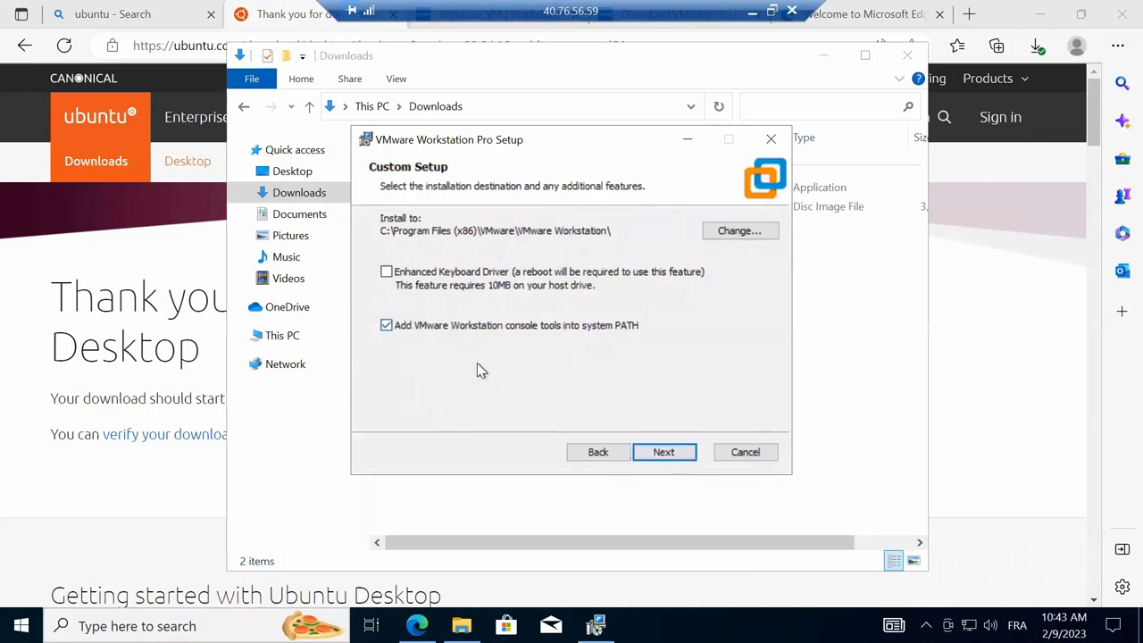
left_click(679, 455)
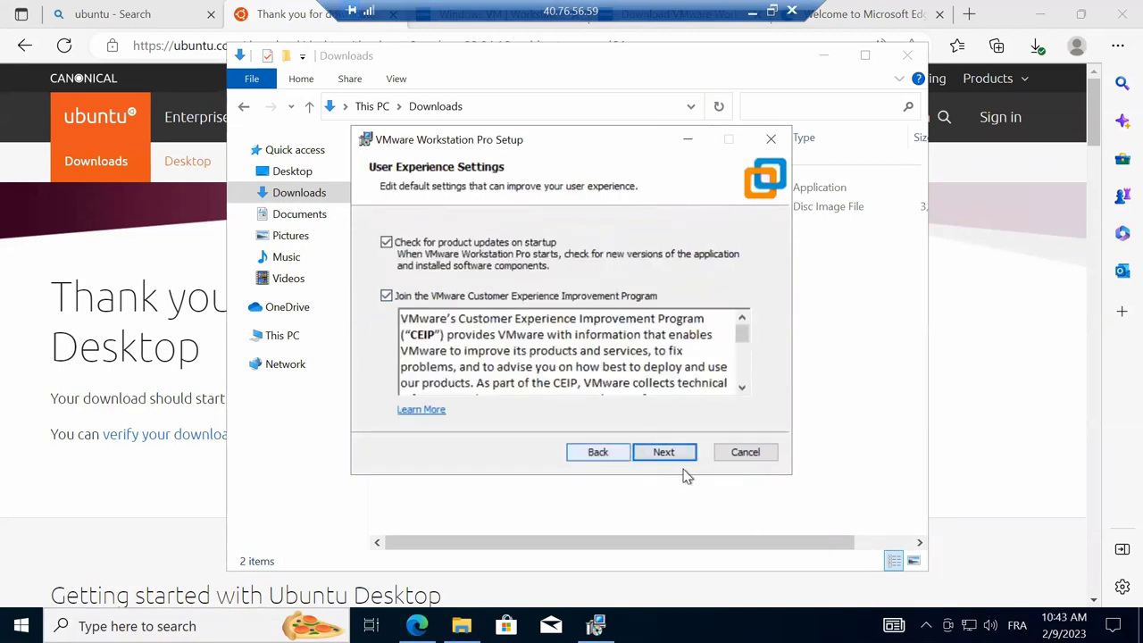
left_click(663, 454)
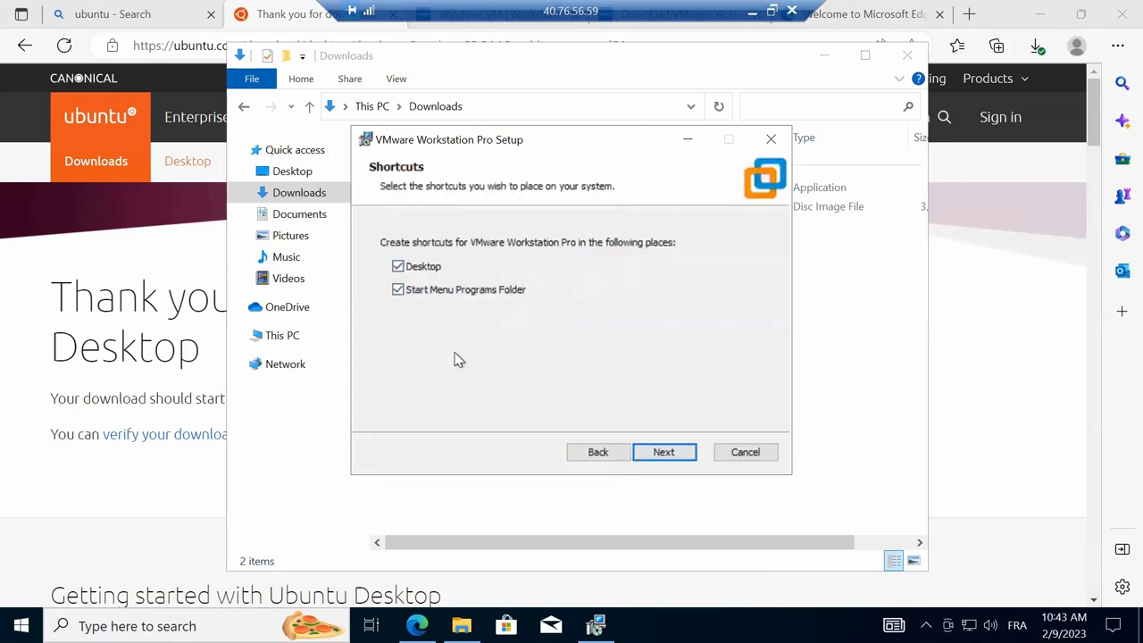
left_click(662, 453)
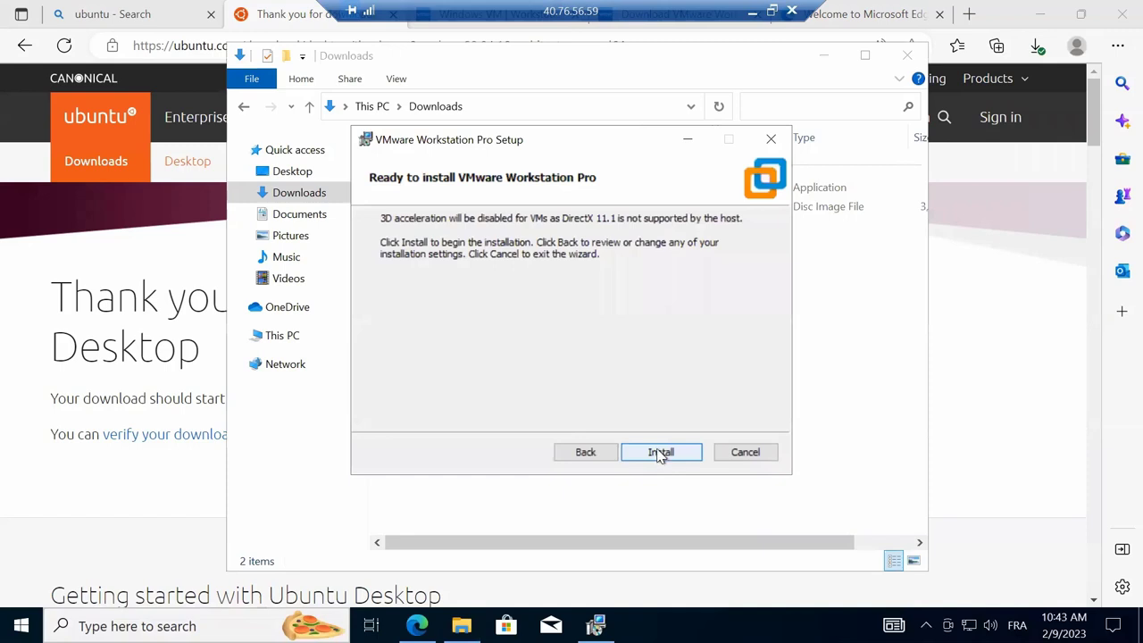
left_click(660, 453)
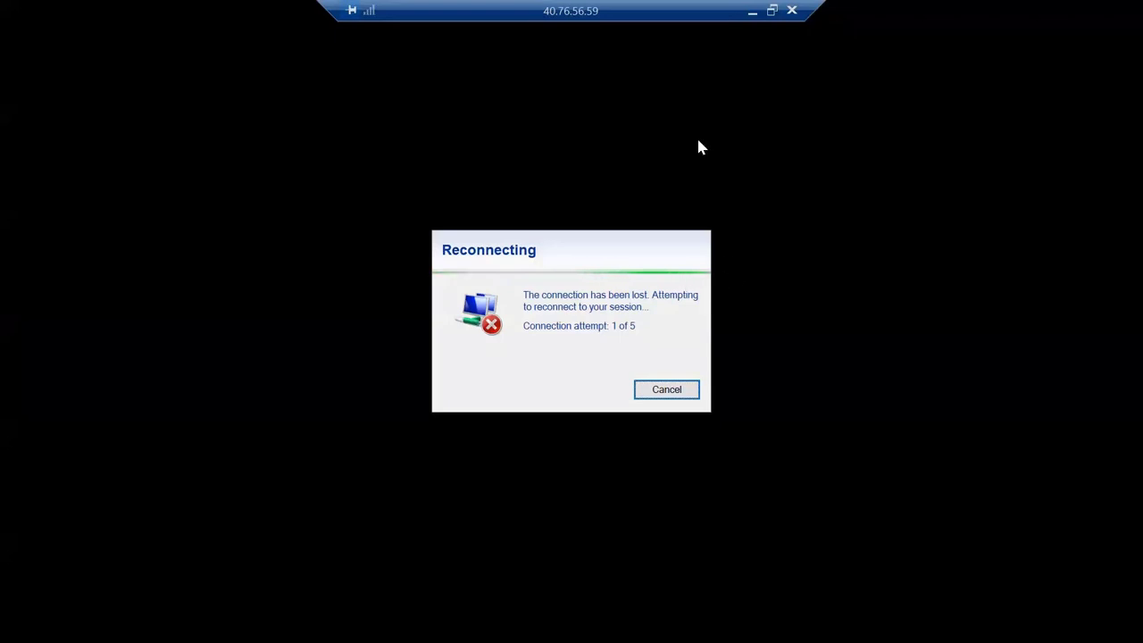
Step: Minimize the dropped remote desktop, reload the Azure VM page and reconnect to the session
left_click(753, 12)
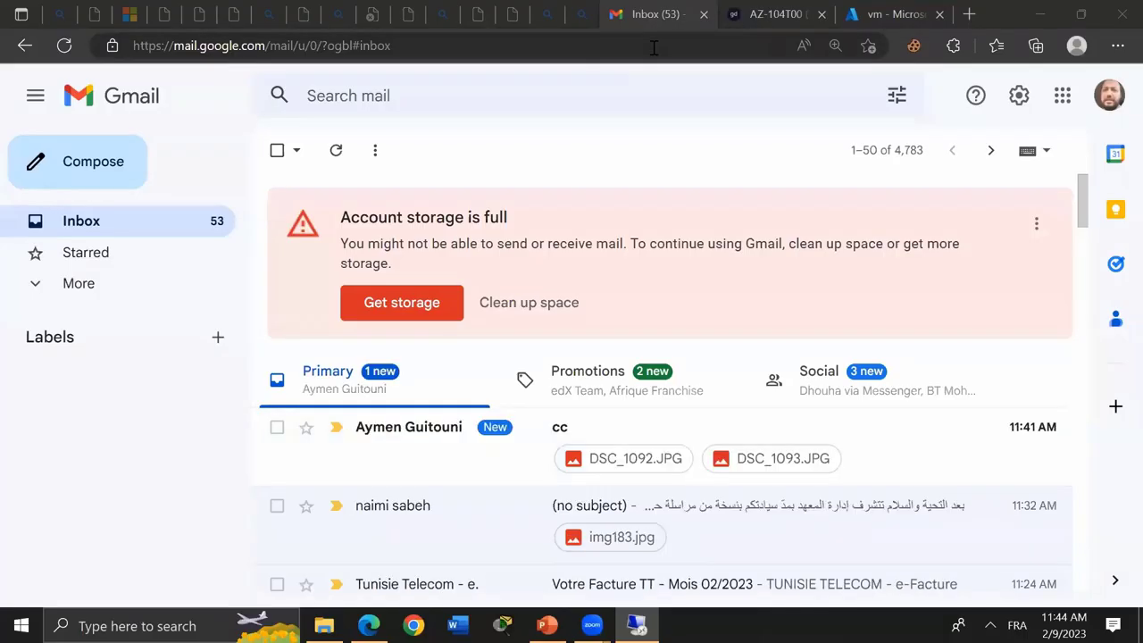
left_click(871, 11)
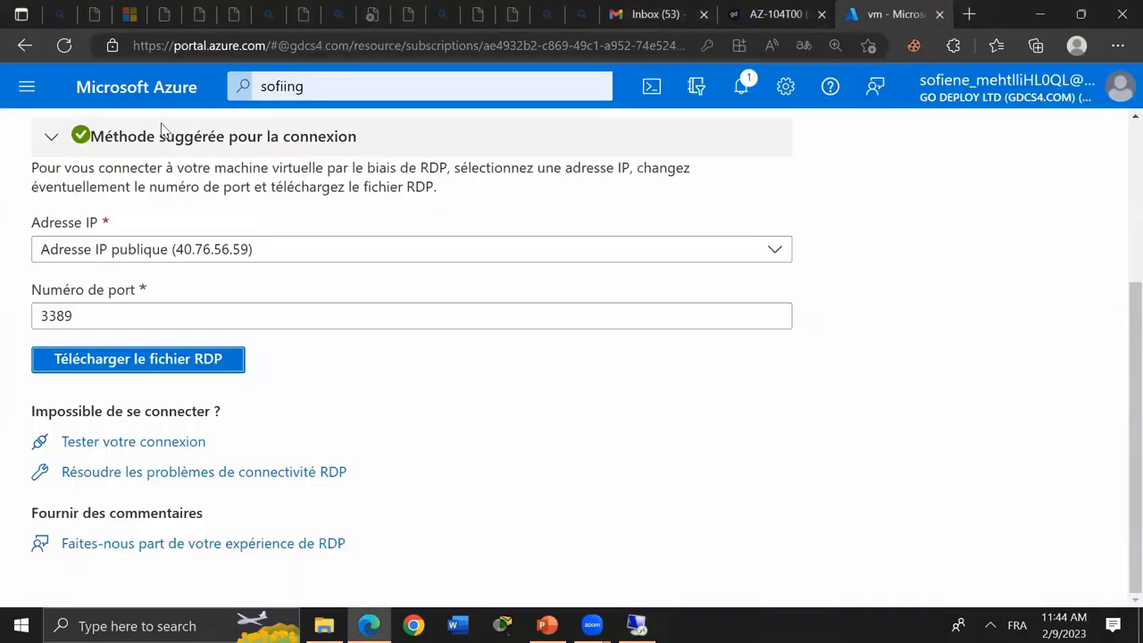
left_click(66, 46)
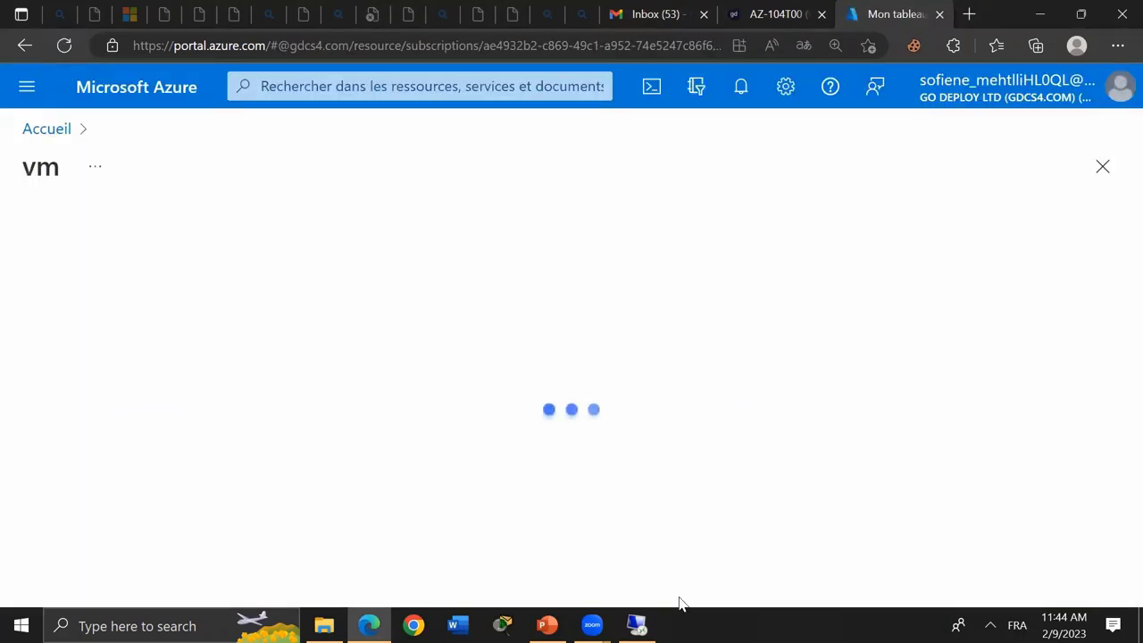
left_click(637, 625)
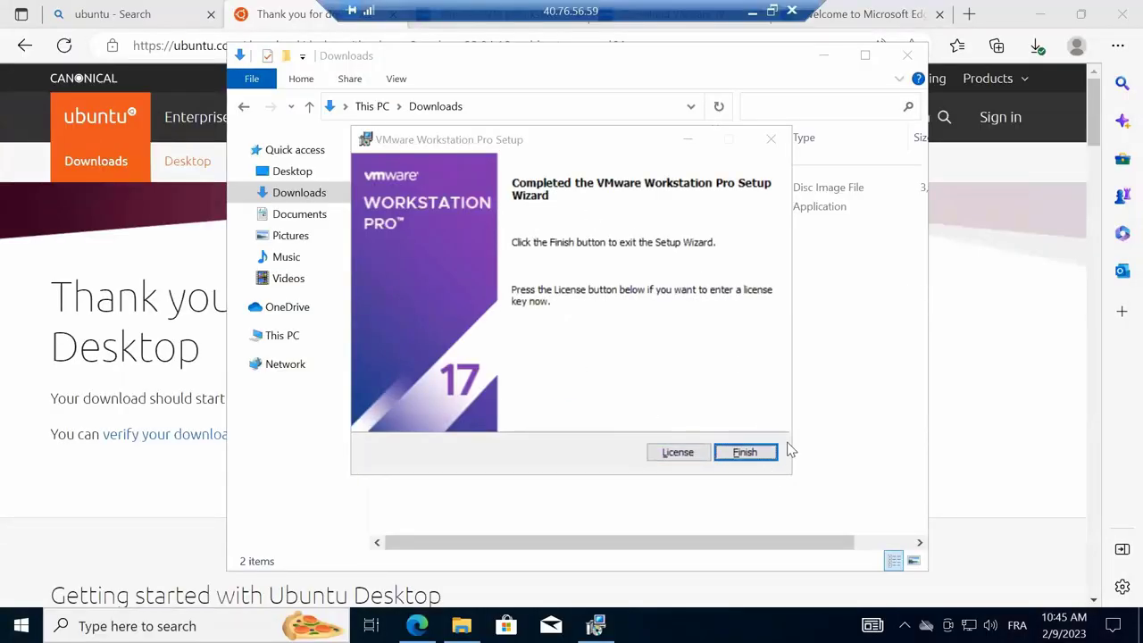
Step: Finish the setup wizard and launch VMware Workstation from its desktop shortcut
left_click(745, 455)
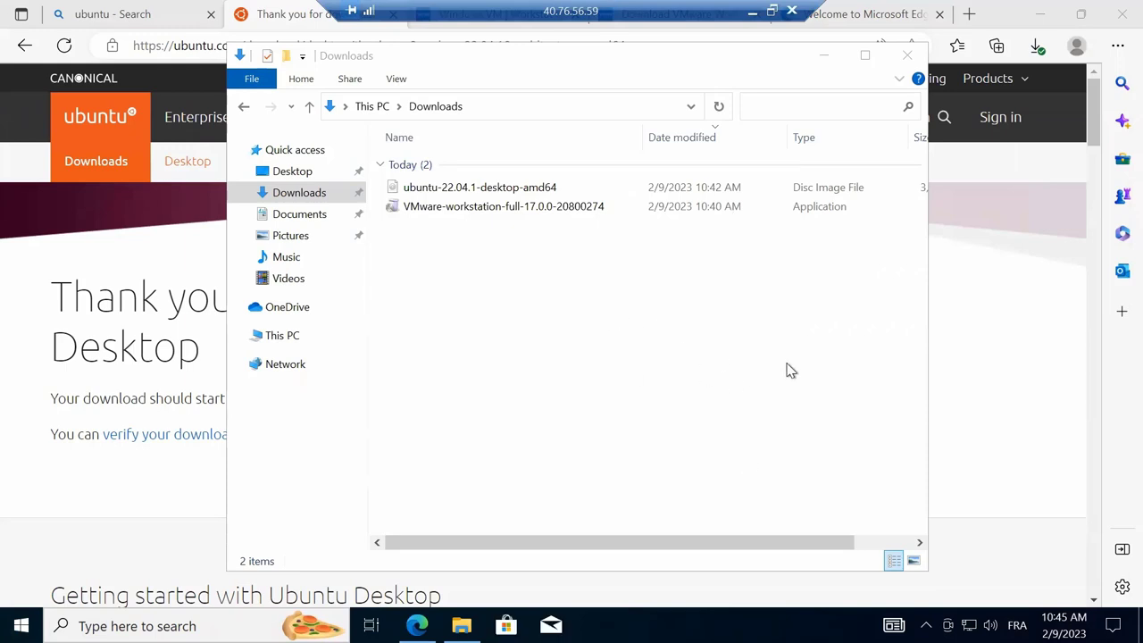
left_click(1045, 15)
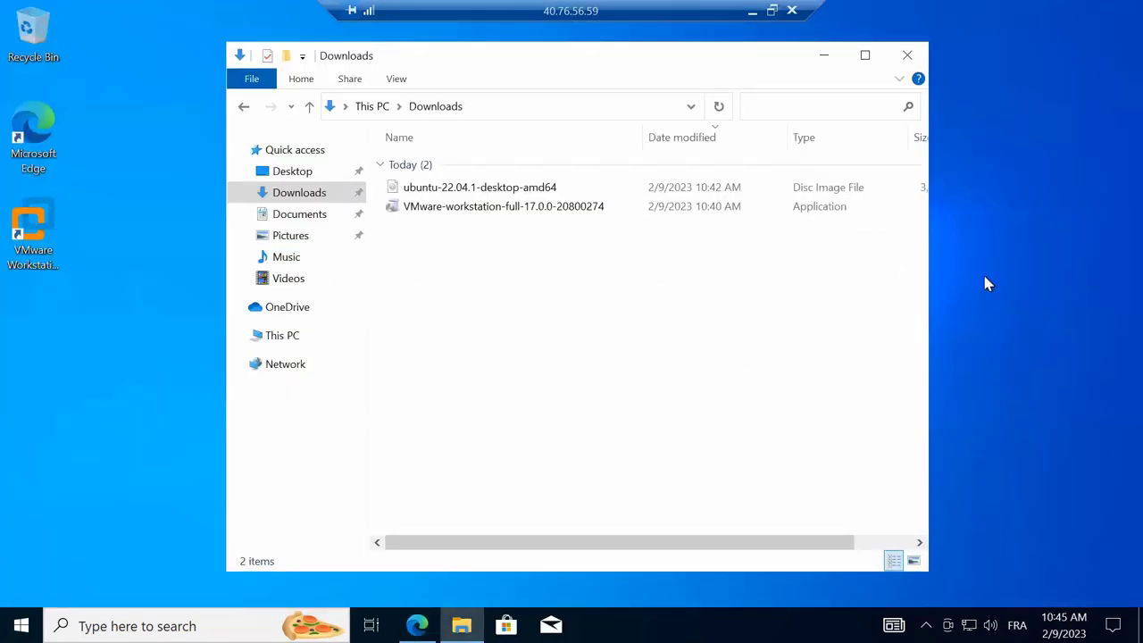
left_click(19, 229)
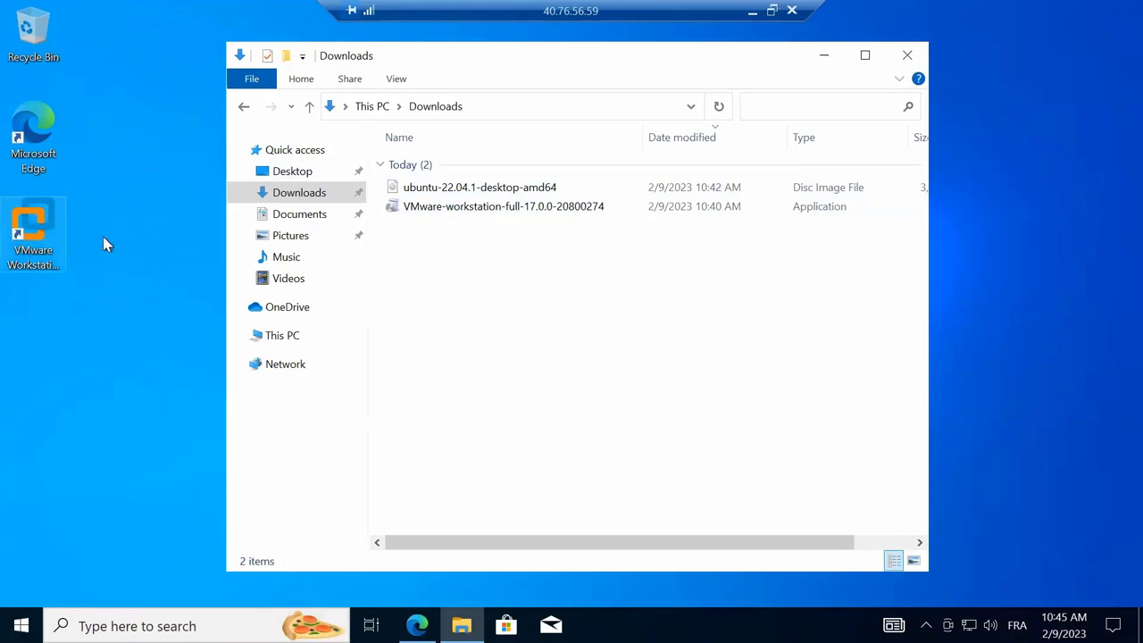
double_click(49, 247)
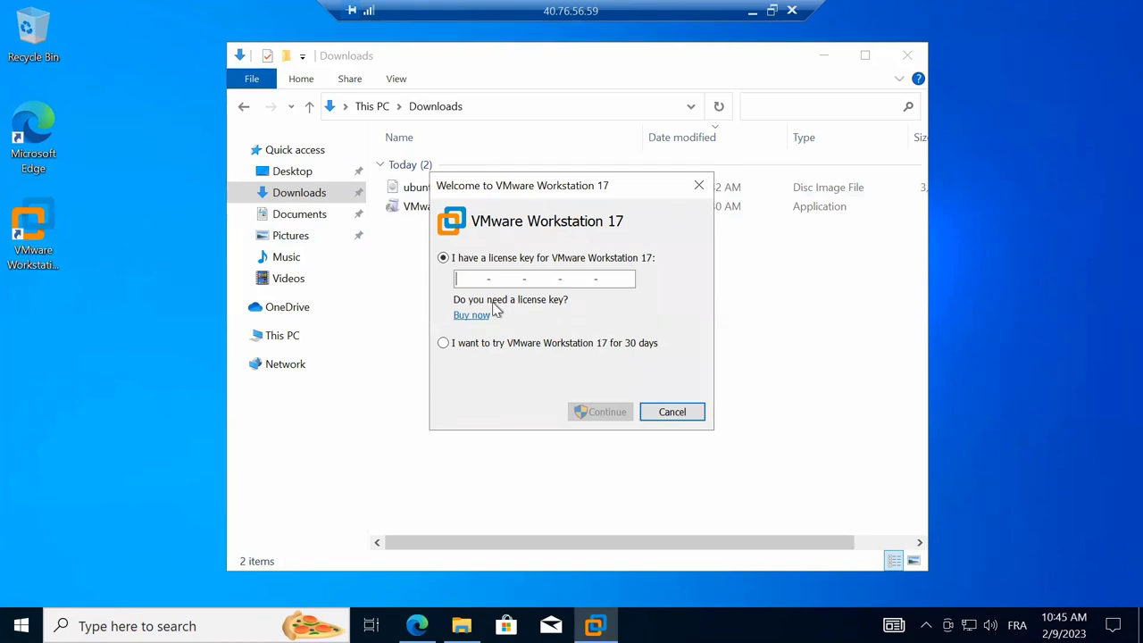
Step: Start the 30-day evaluation, postpone the 17.0.1 update, and bring up the Downloads folder
left_click(607, 345)
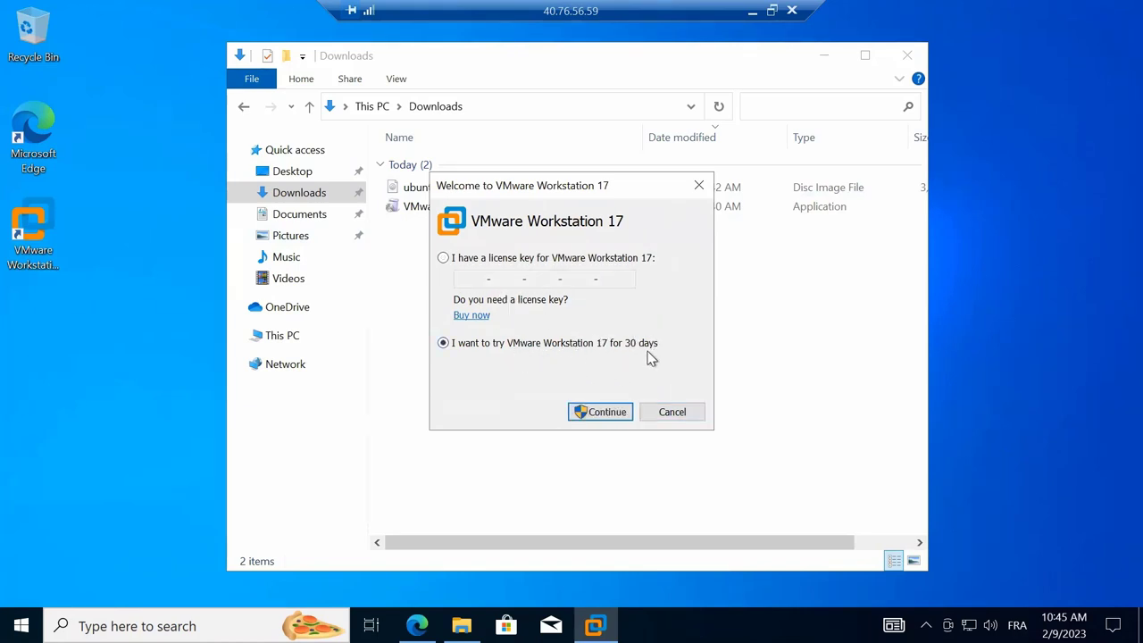
left_click(601, 418)
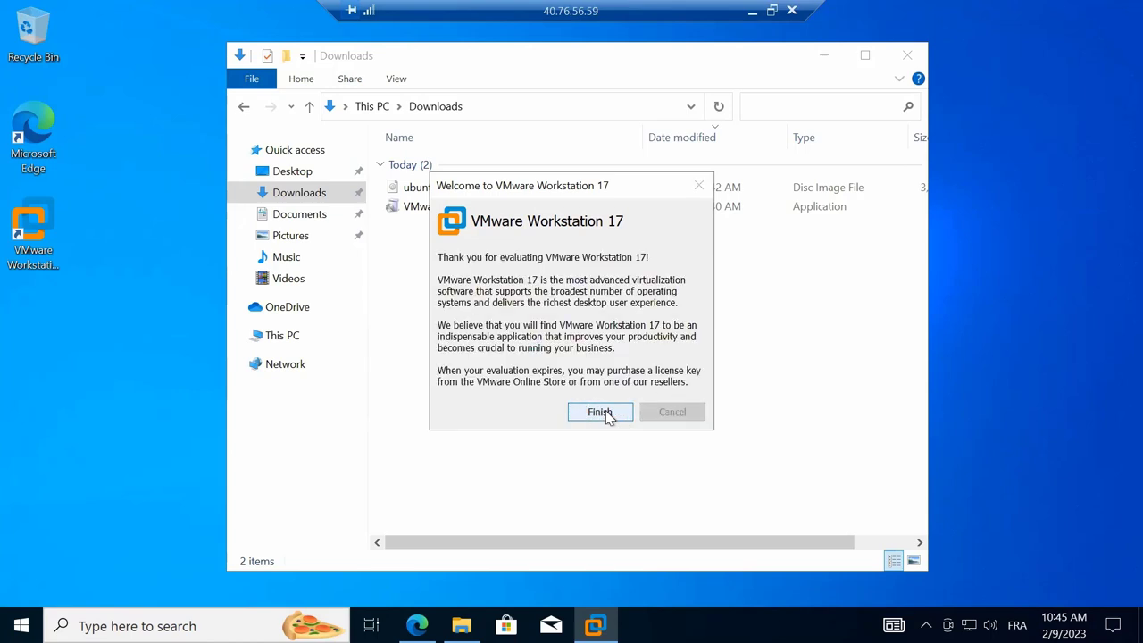
left_click(599, 412)
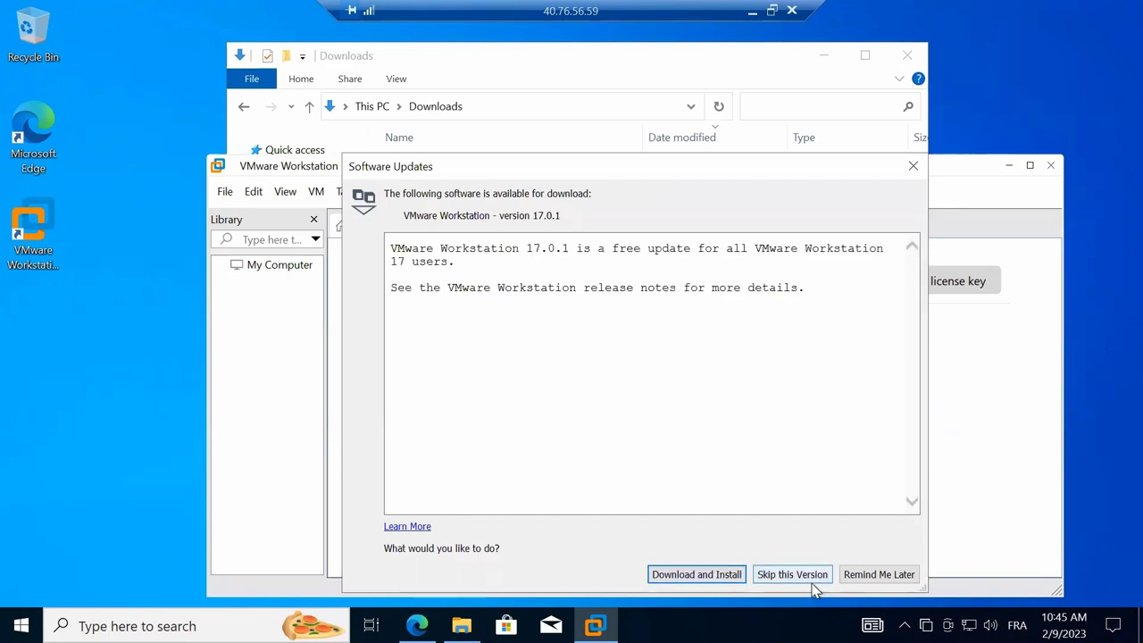
left_click(879, 574)
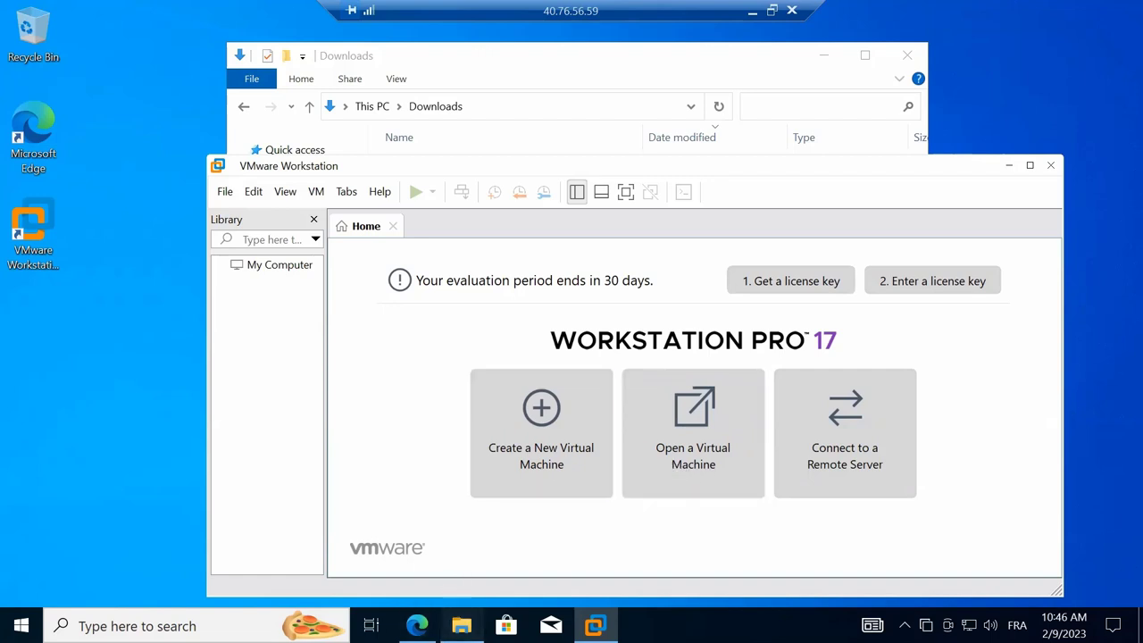
left_click(462, 626)
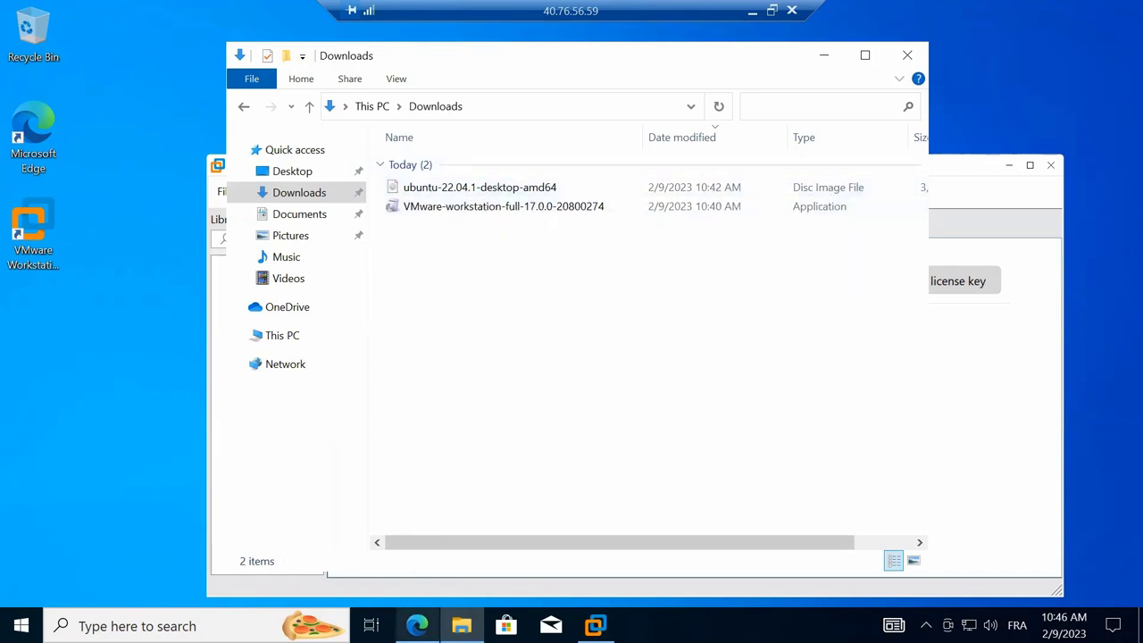
Step: Run a Bing search for 'ubuntu ova' in Edge
left_click(416, 625)
left_click(125, 13)
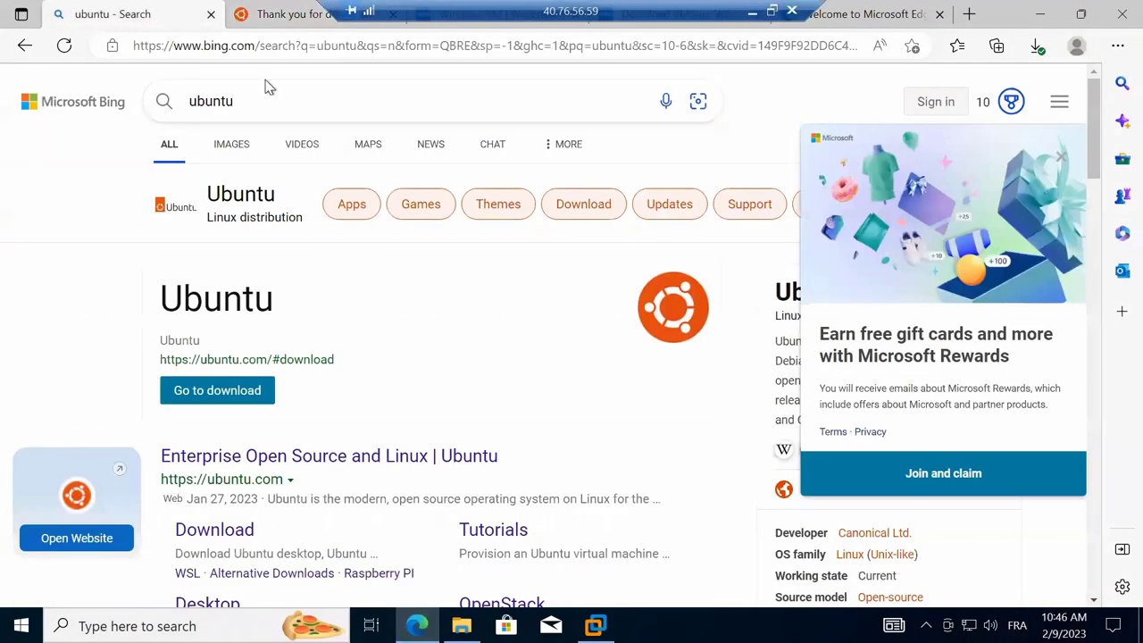
left_click(302, 101)
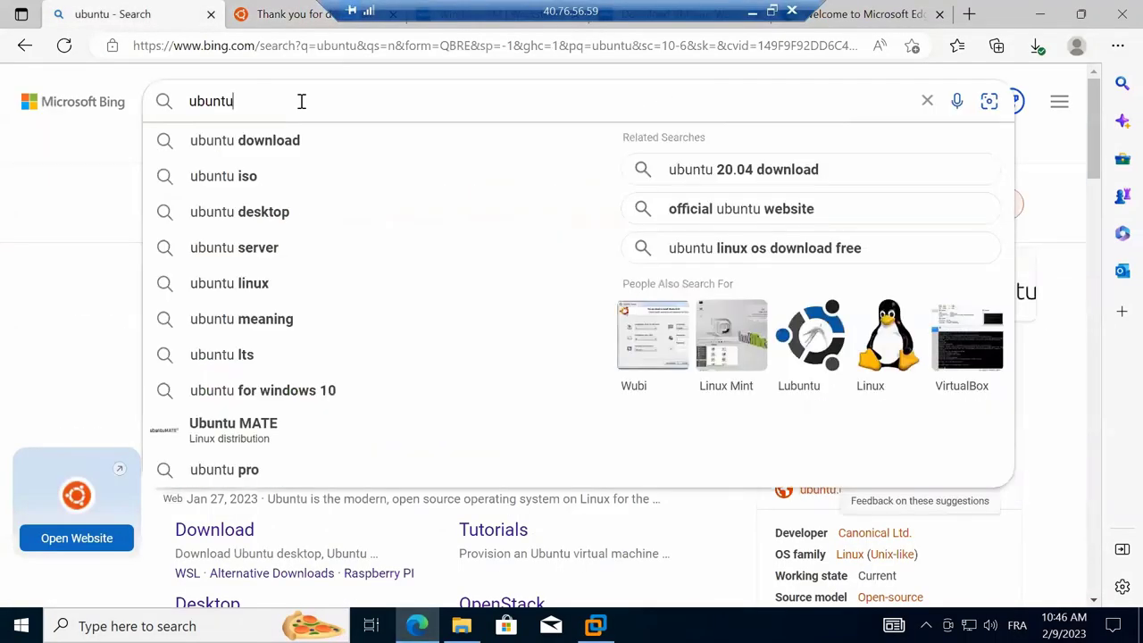
type("ova")
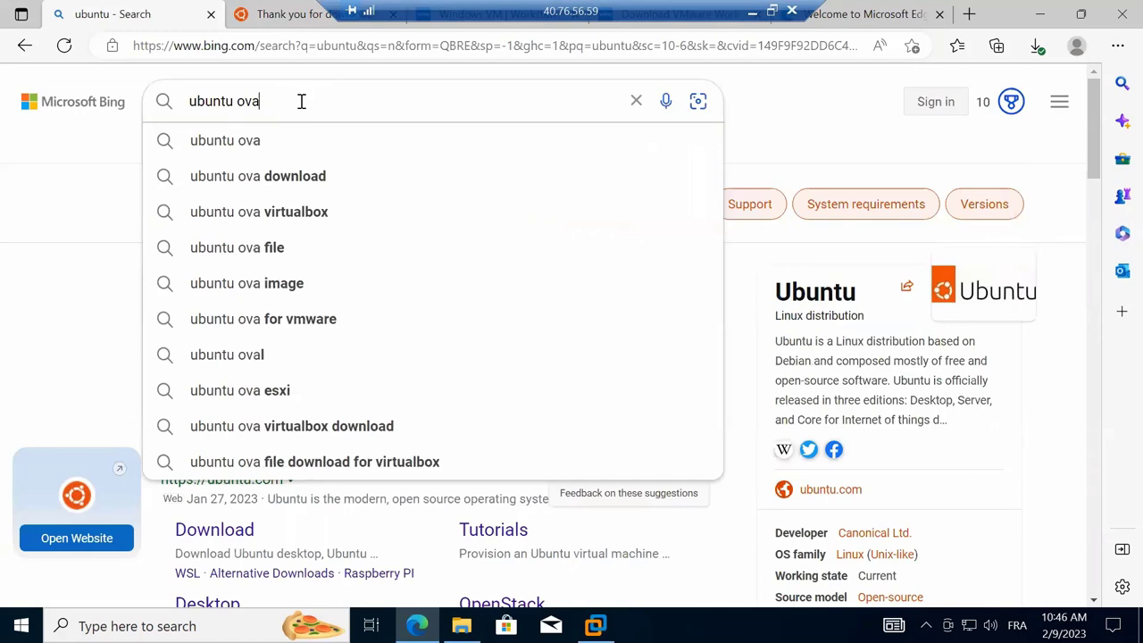
key("Return")
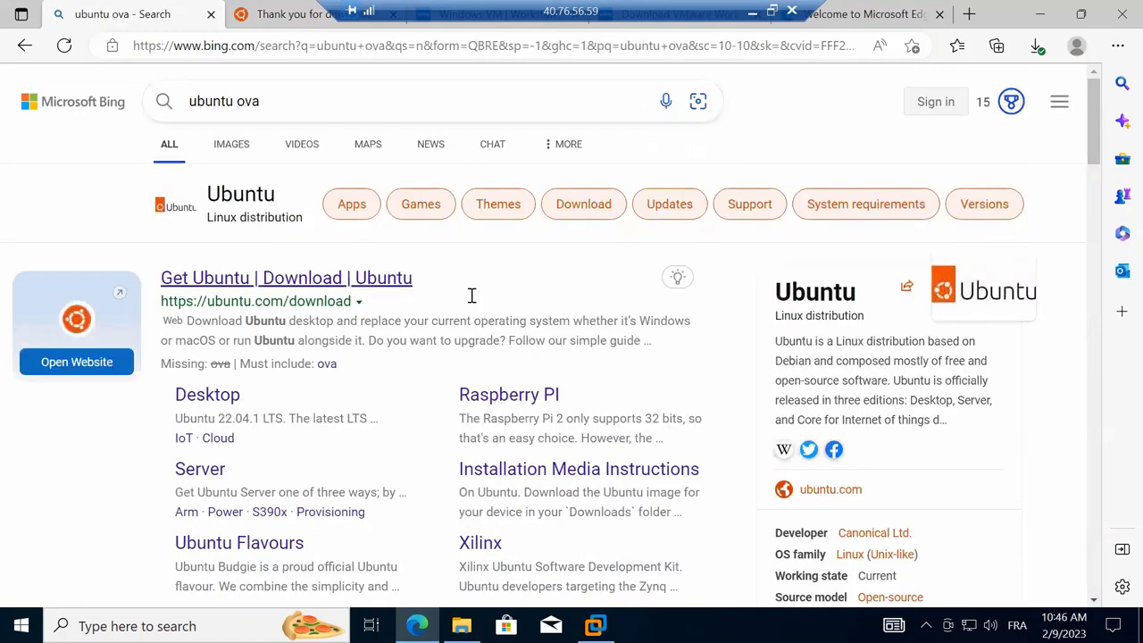
Step: Open the linuxvmimages.com Ubuntu 20.04 Linux VM Images result
scroll(464, 321, "down", 2)
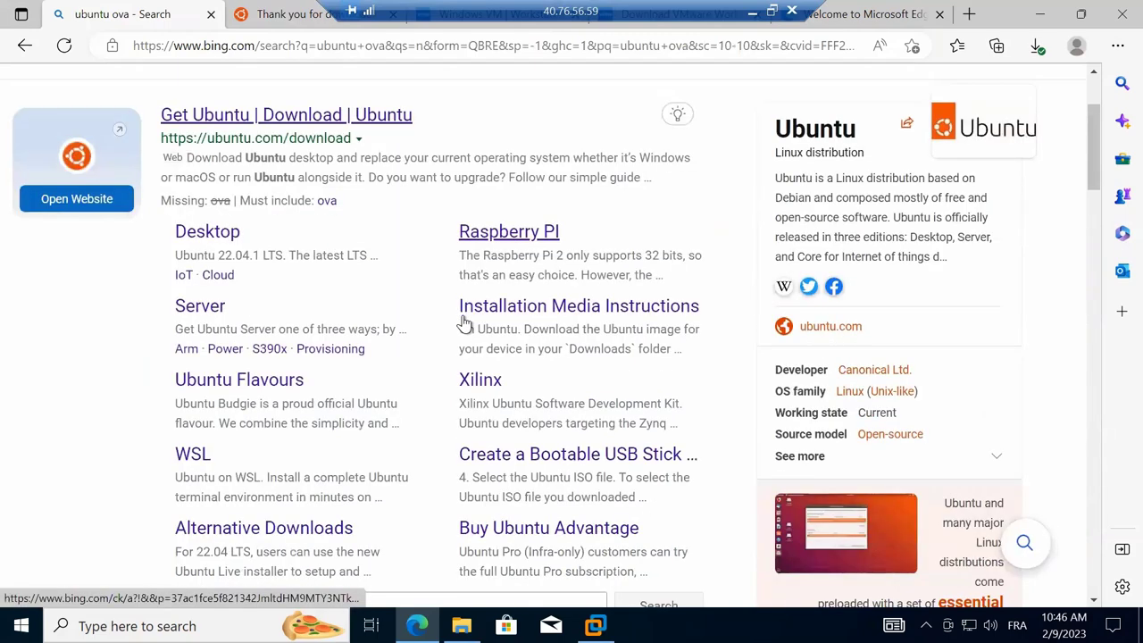
scroll(468, 332, "down", 2)
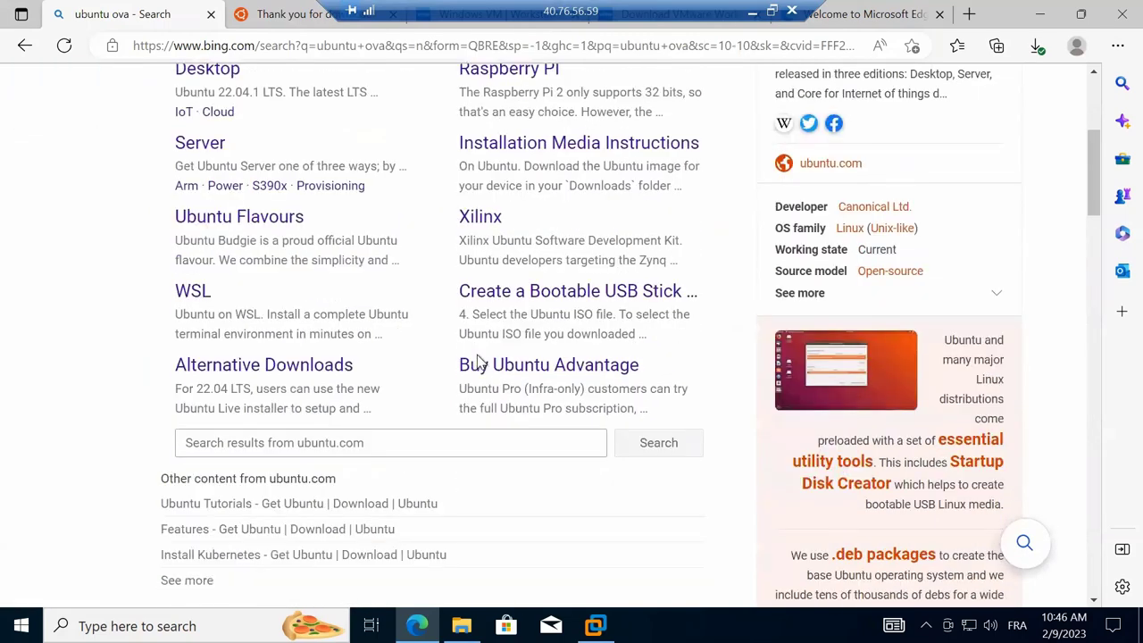
scroll(500, 375, "down", 2)
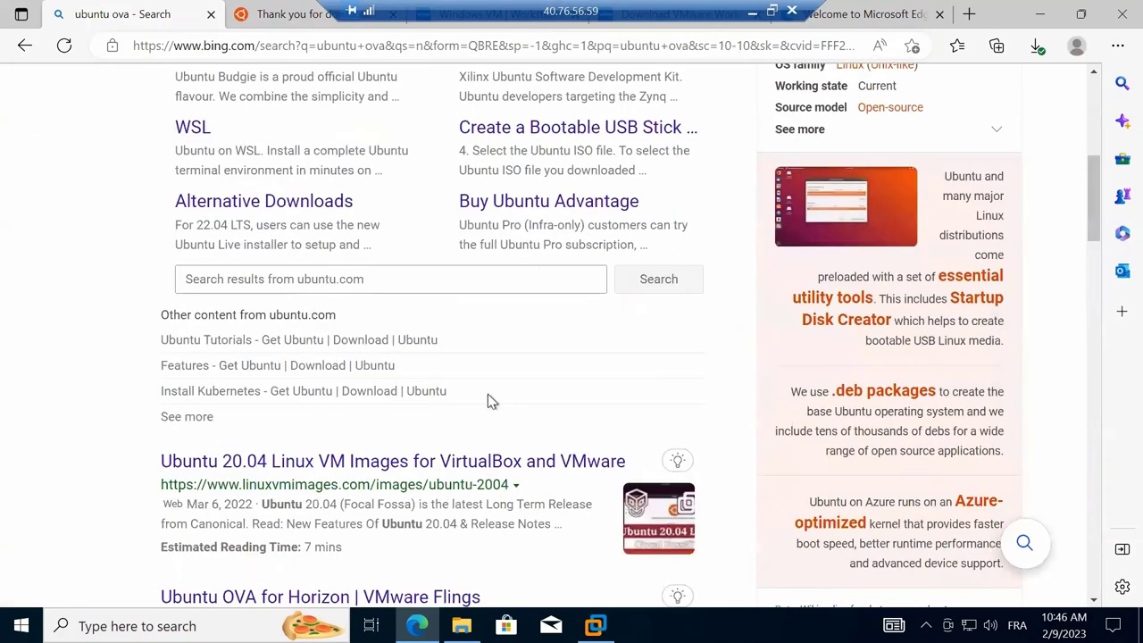
scroll(488, 398, "down", 1)
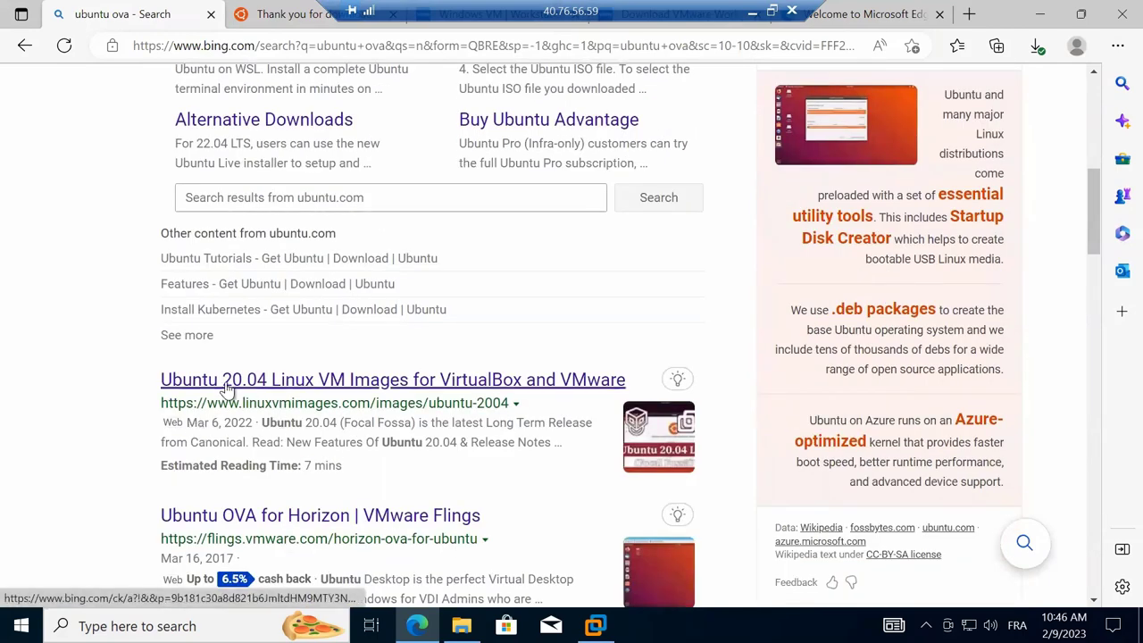
left_click(310, 383)
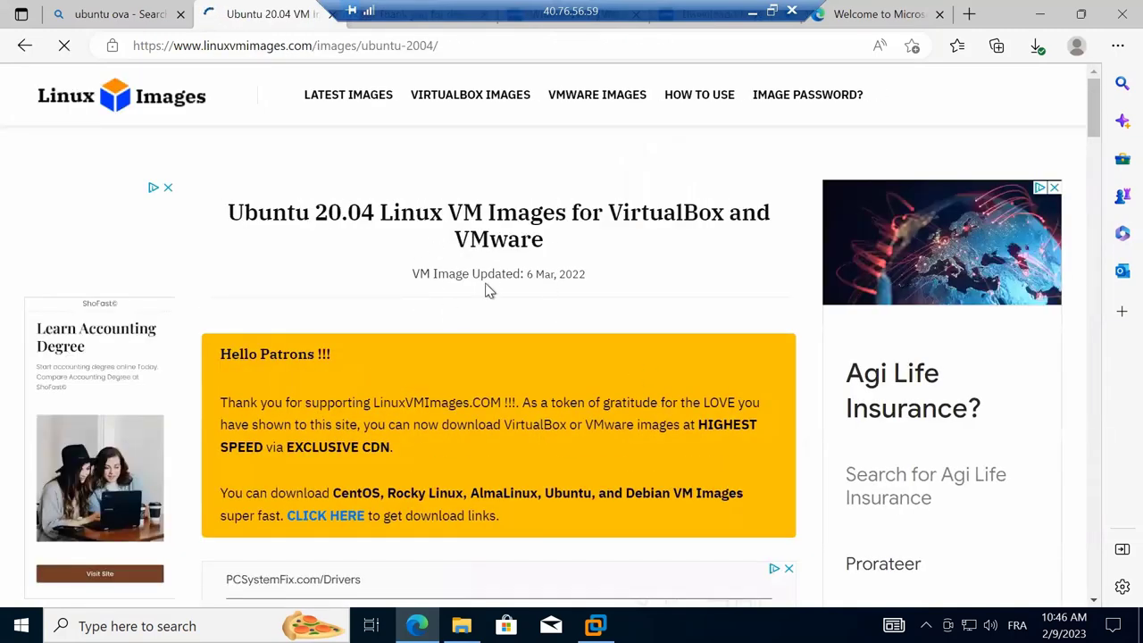
Step: Jump to the Ubuntu 20.04.1 section and choose the VMware Image download
scroll(534, 284, "down", 2)
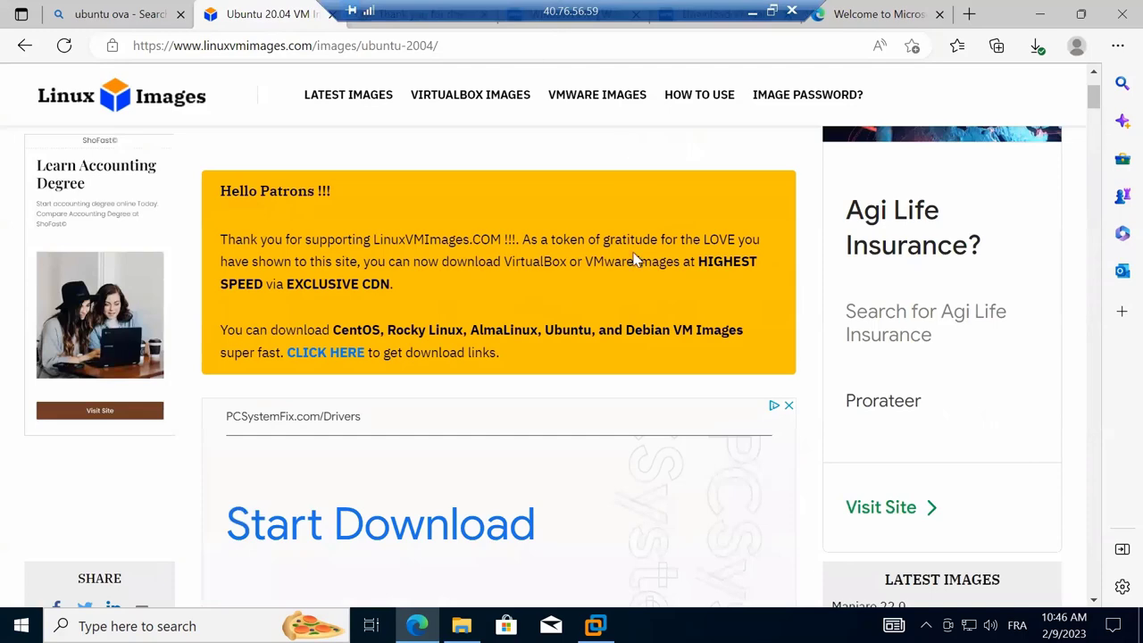
scroll(636, 259, "down", 7)
scroll(635, 266, "up", 2)
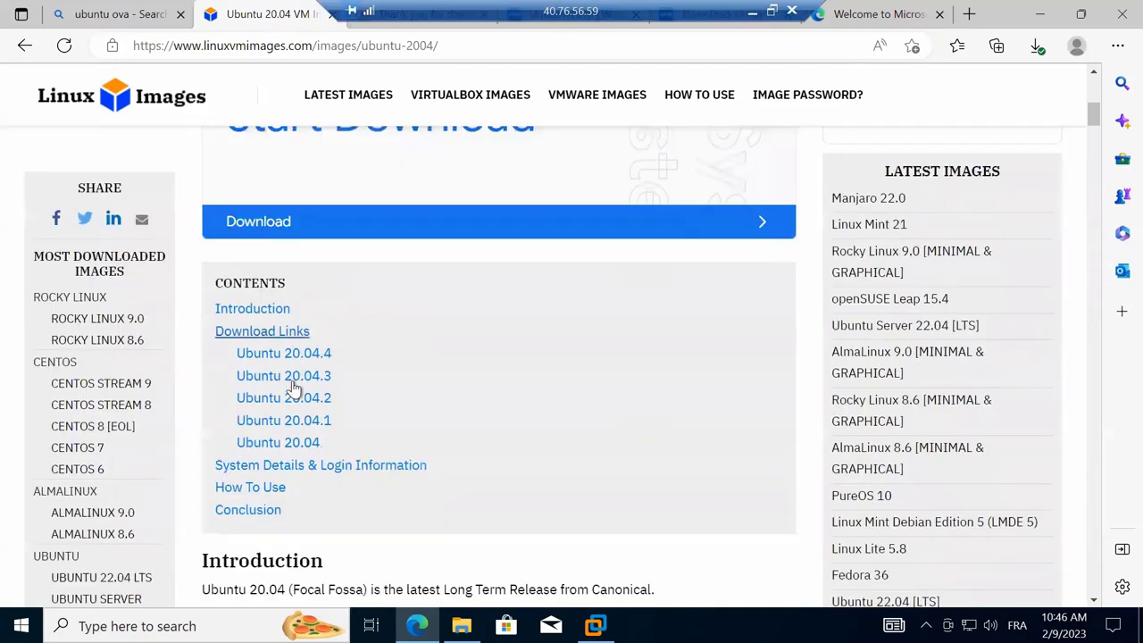
left_click(327, 430)
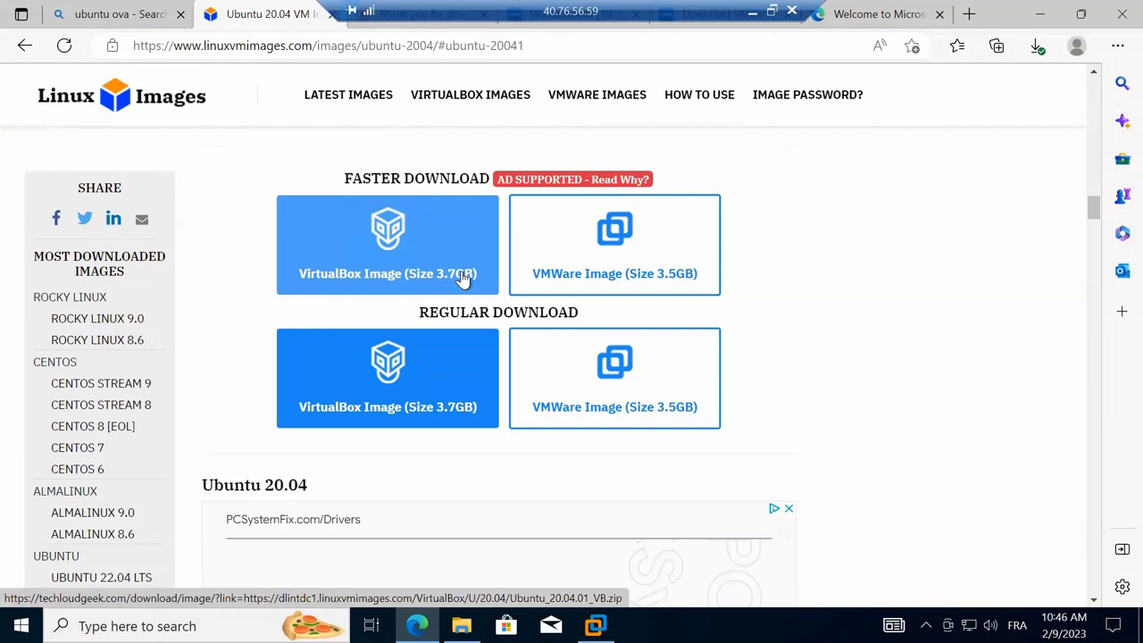
left_click(561, 282)
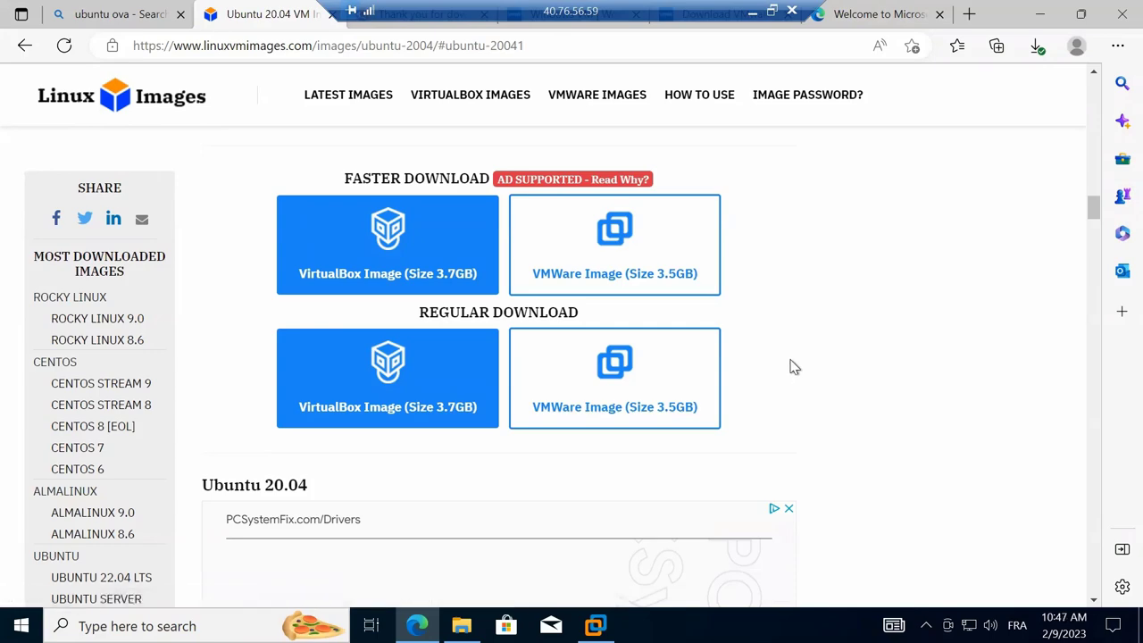
Step: Review System Details & Login Information, selecting the login username and the Network: NAT line
scroll(801, 381, "down", 5)
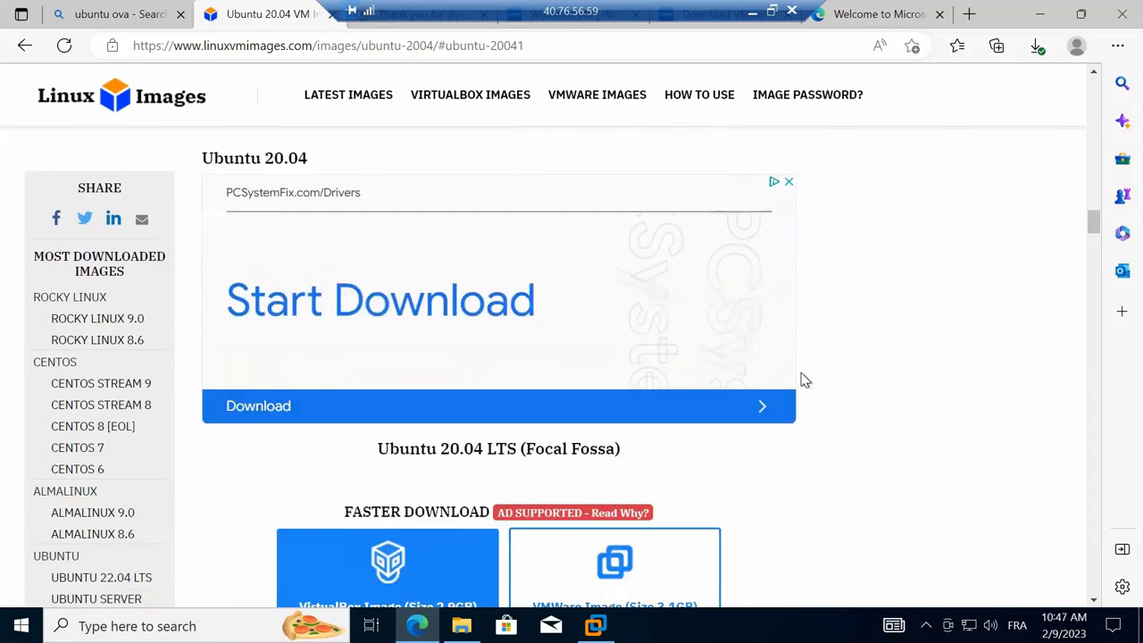
scroll(804, 381, "down", 4)
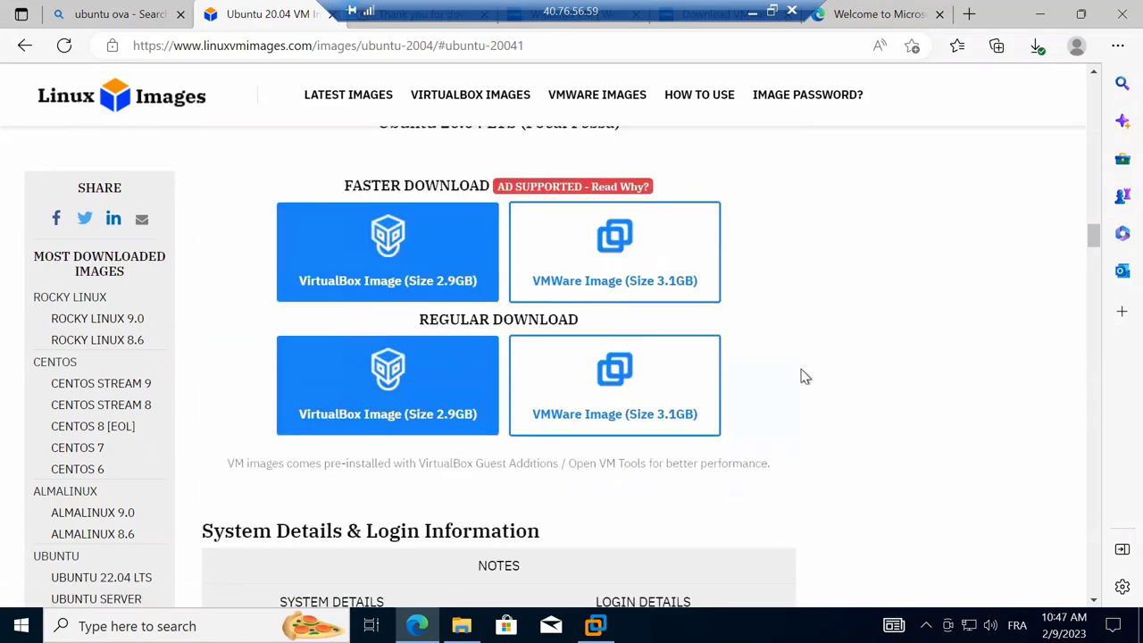
scroll(801, 377, "down", 3)
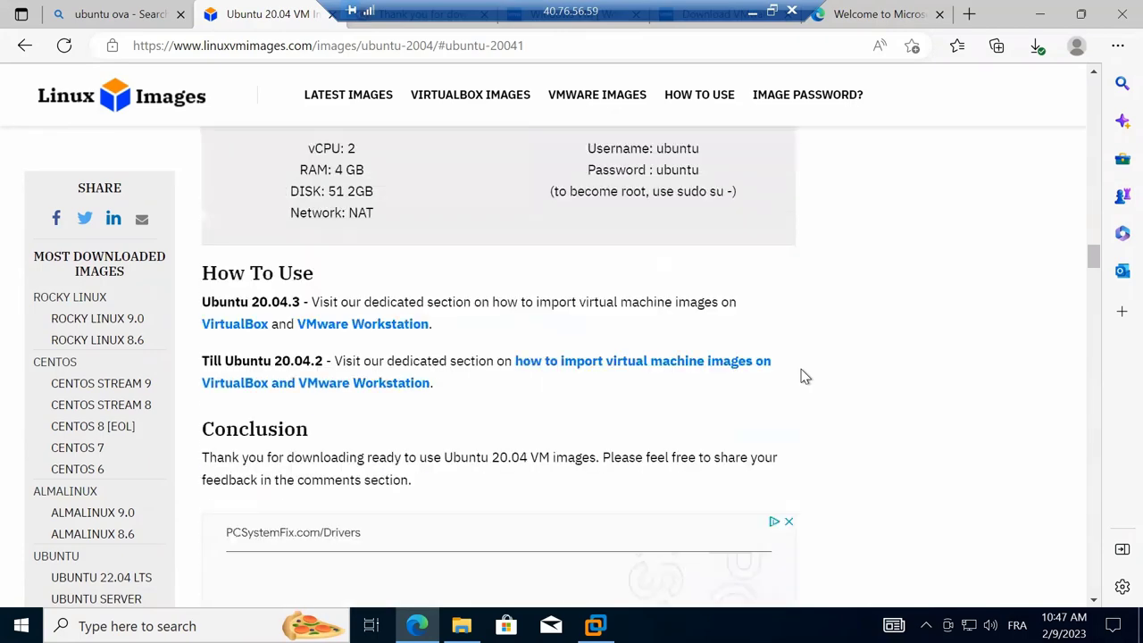
scroll(811, 374, "up", 8)
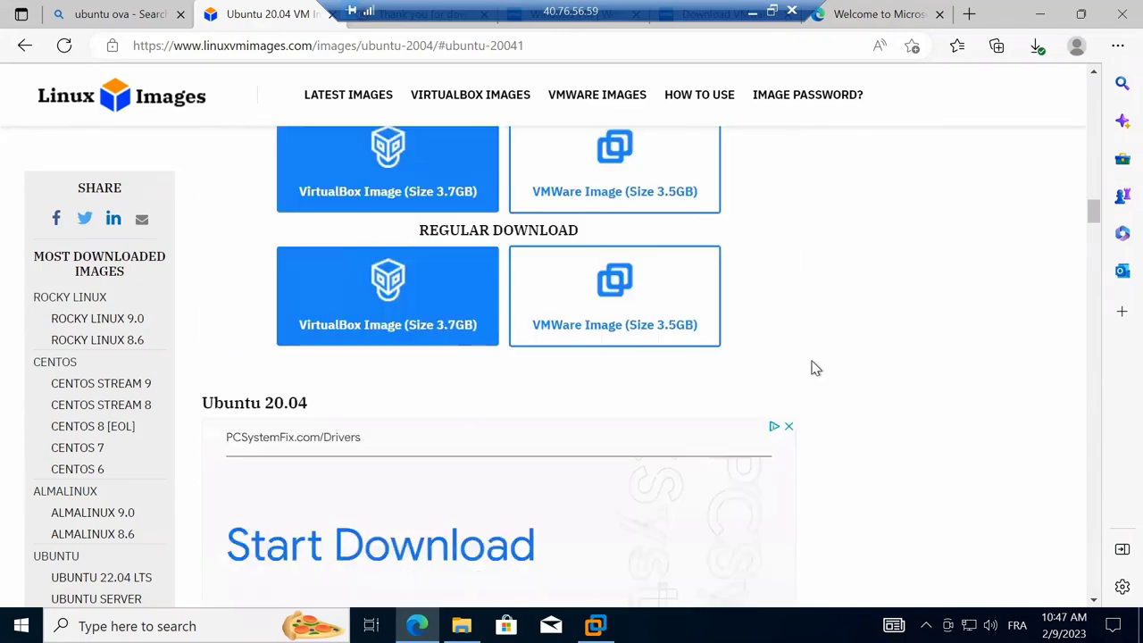
scroll(815, 367, "down", 10)
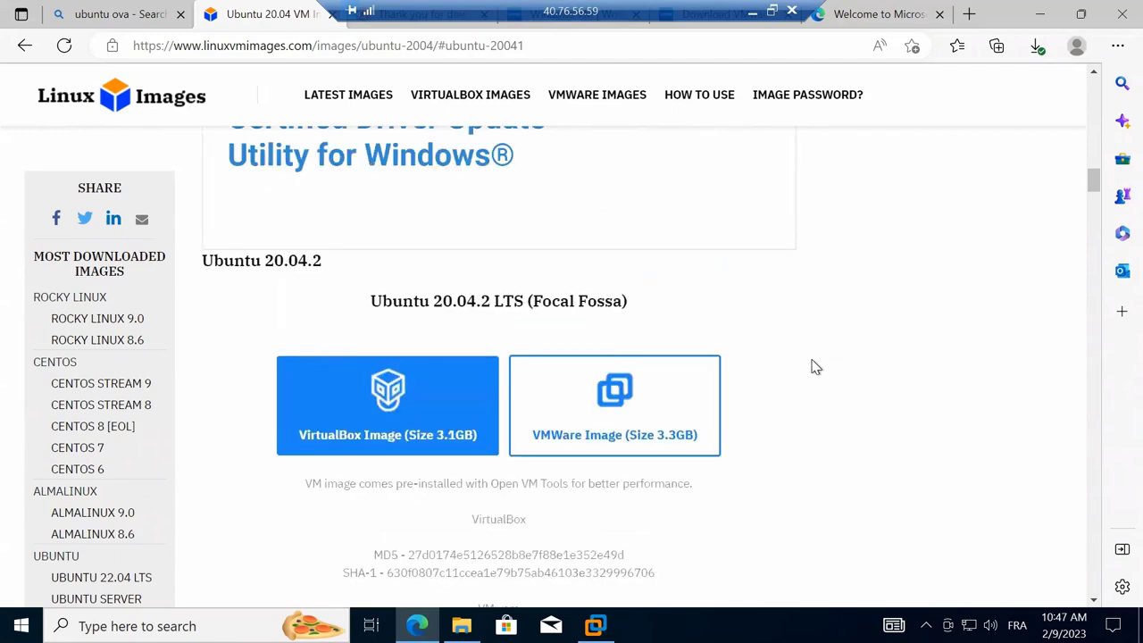
scroll(816, 367, "up", 5)
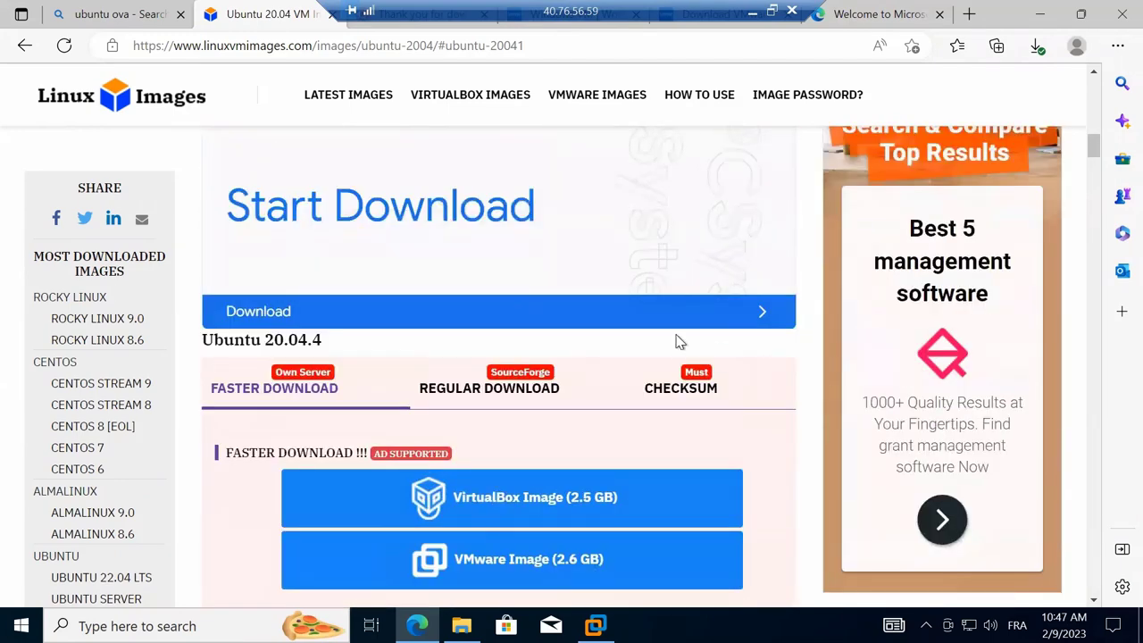
scroll(676, 341, "down", 5)
scroll(677, 347, "down", 4)
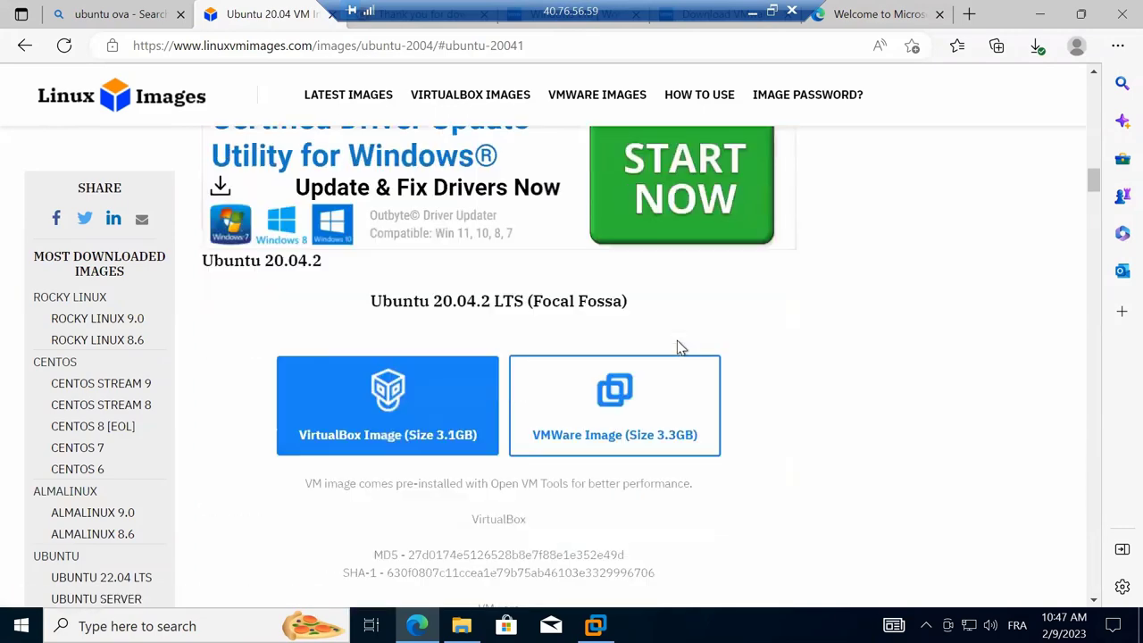
scroll(684, 344, "down", 2)
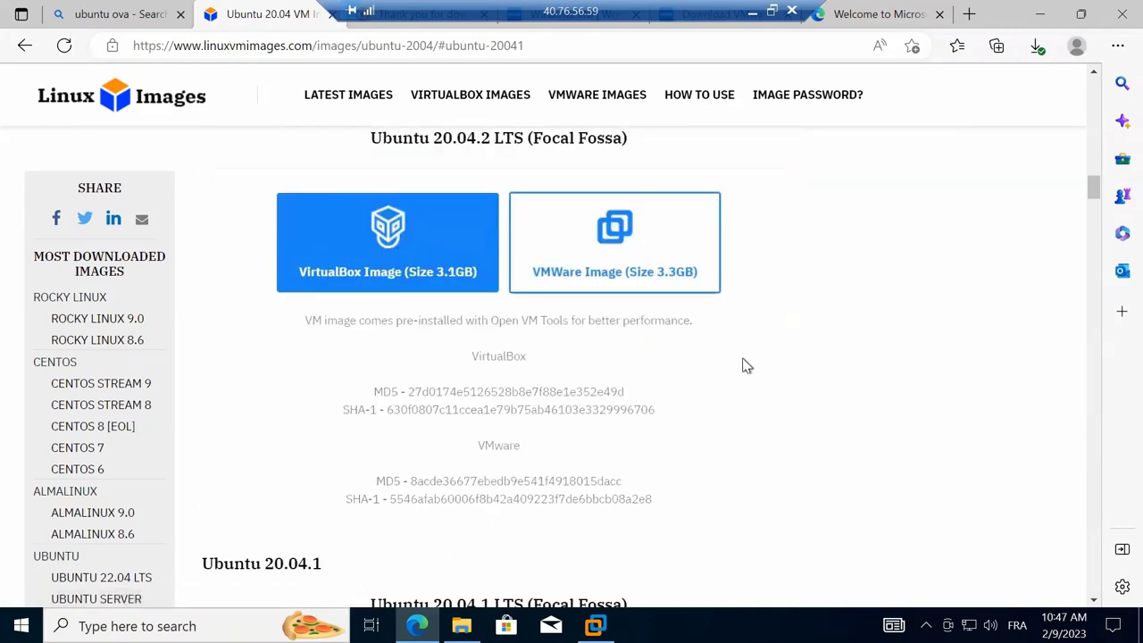
scroll(749, 366, "down", 2)
scroll(749, 366, "down", 2)
scroll(750, 368, "up", 4)
scroll(750, 368, "down", 6)
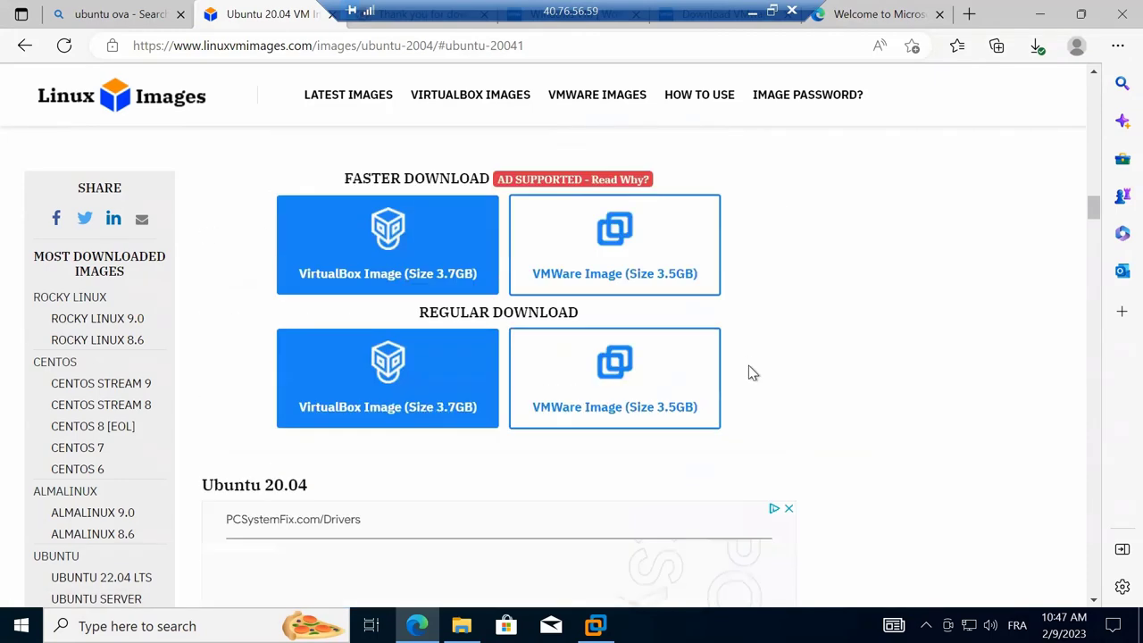
scroll(749, 367, "down", 4)
scroll(750, 376, "down", 3)
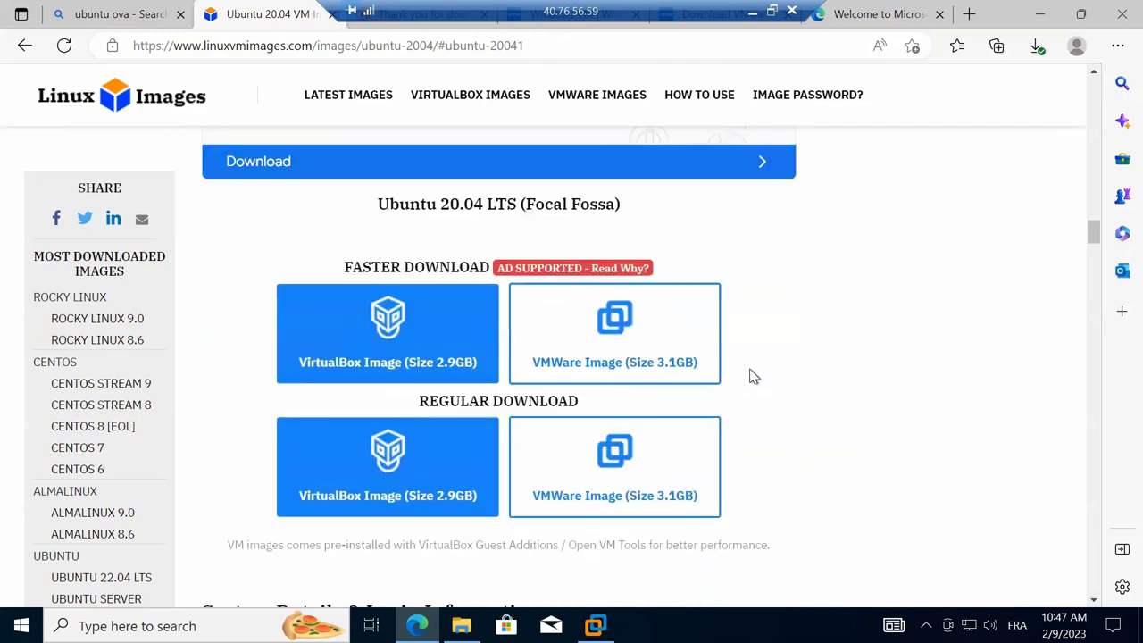
scroll(750, 379, "down", 2)
scroll(750, 382, "down", 2)
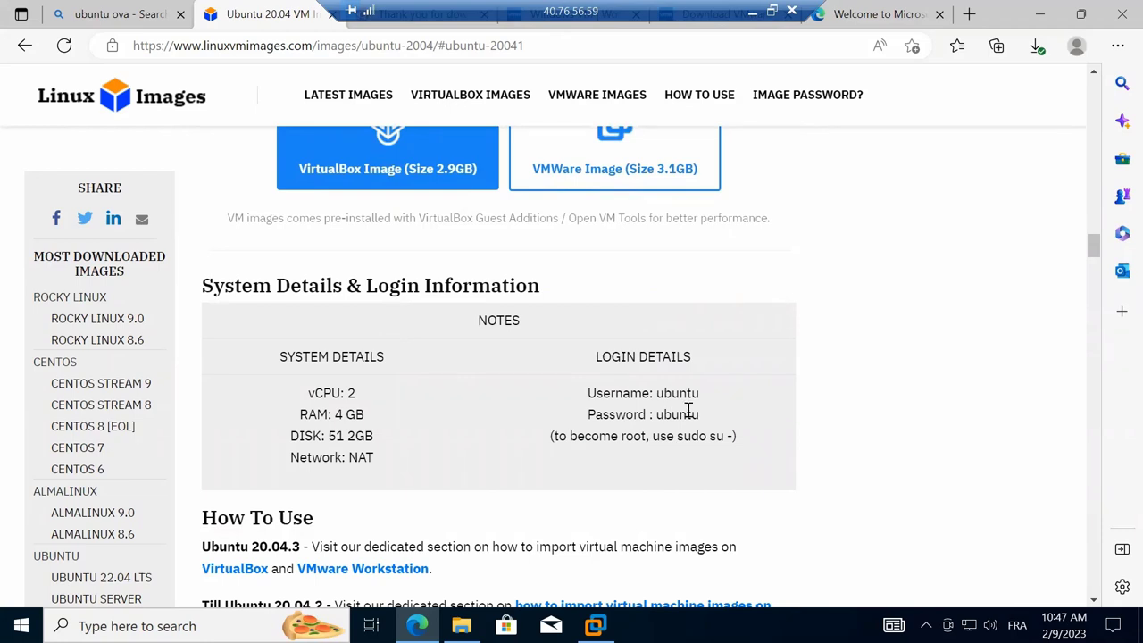
double_click(669, 395)
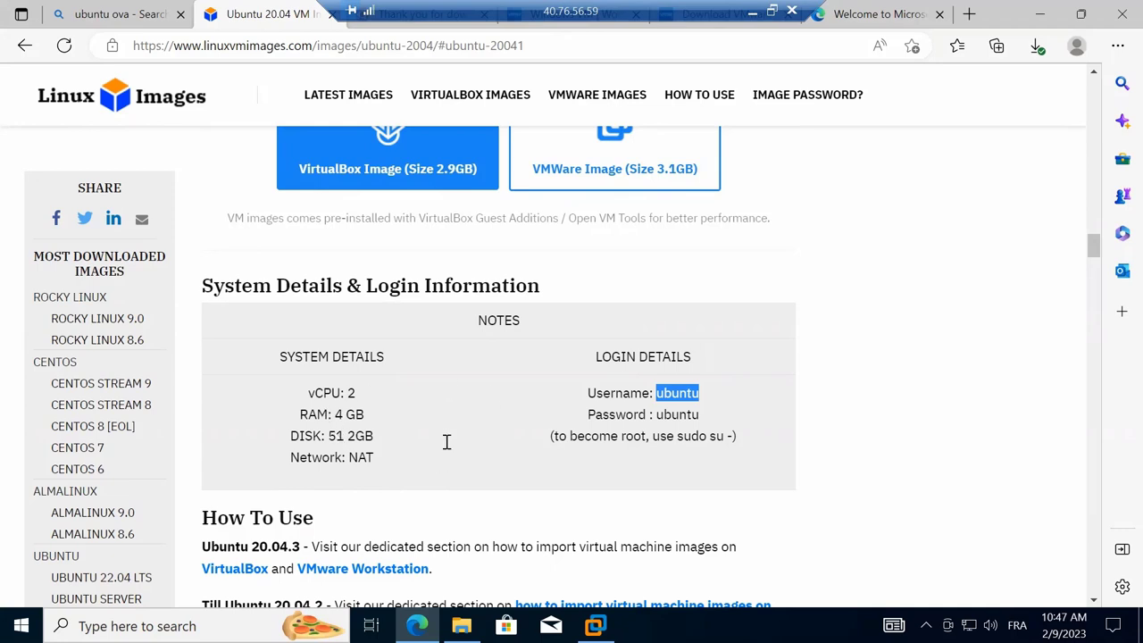
triple_click(345, 457)
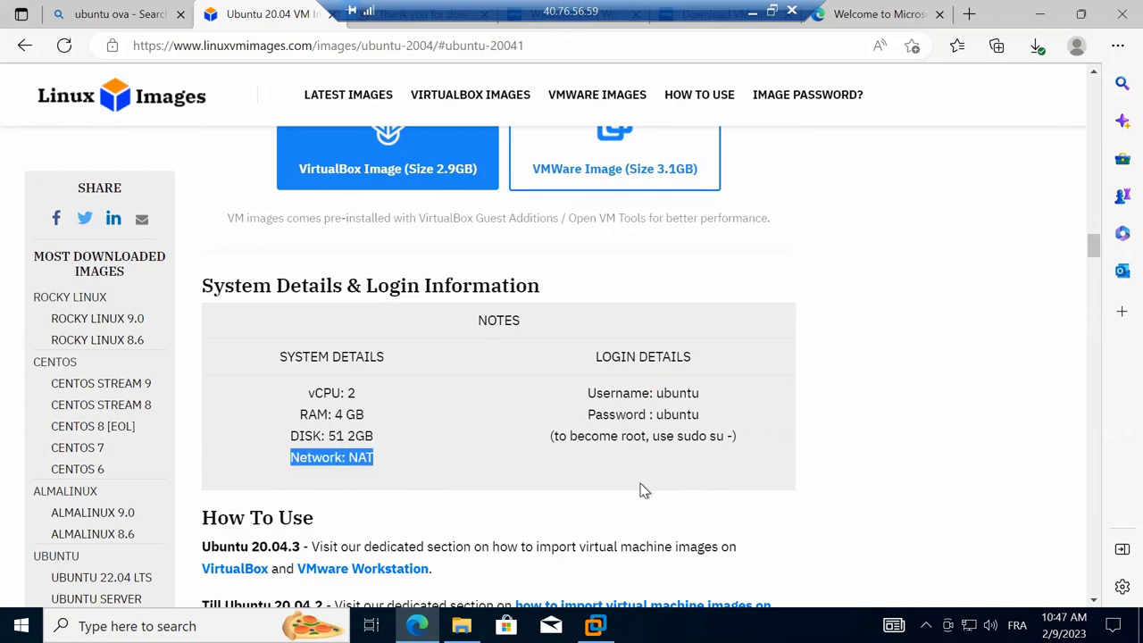
scroll(849, 402, "up", 1)
scroll(845, 402, "up", 2)
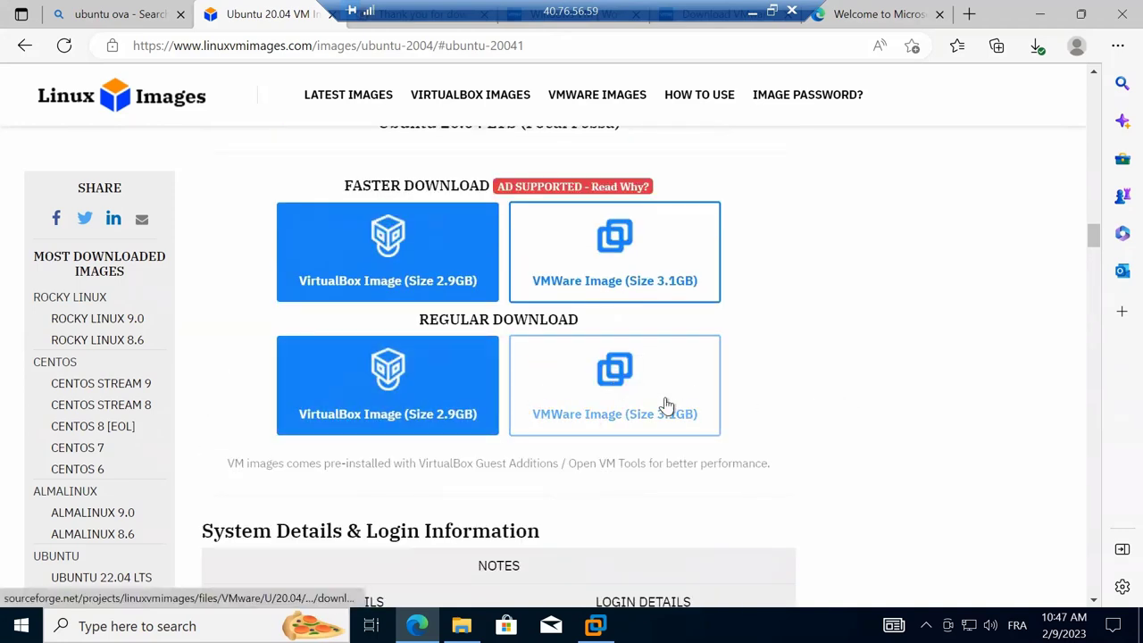
Step: Start the Ubuntu_20.04_VM.zip download, then bring VMware Workstation up maximized
left_click(651, 420)
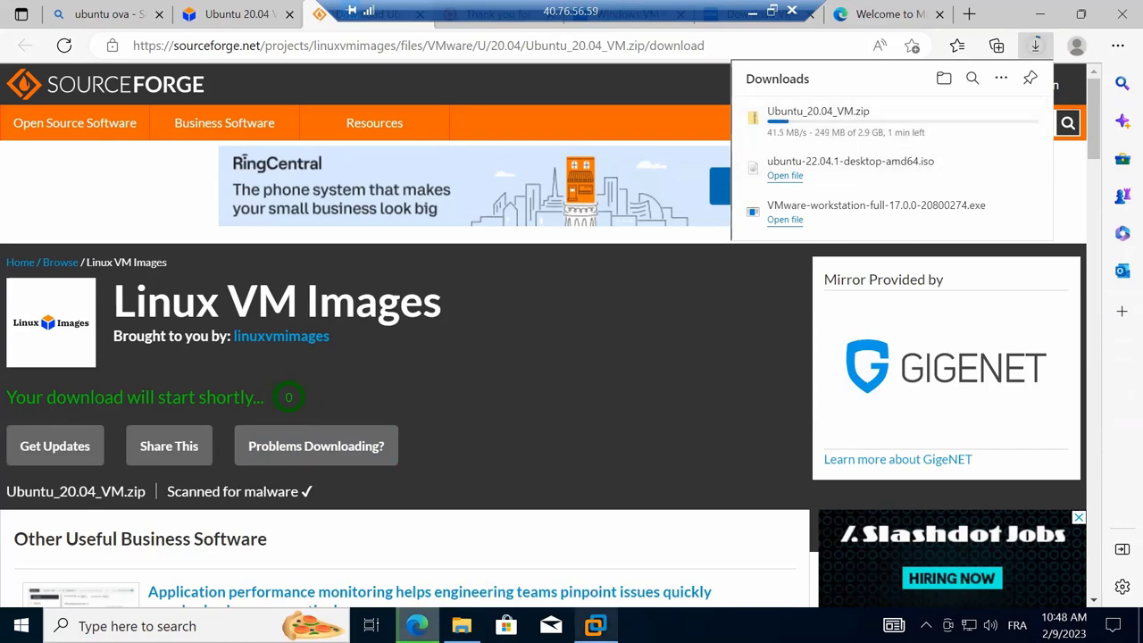
left_click(607, 559)
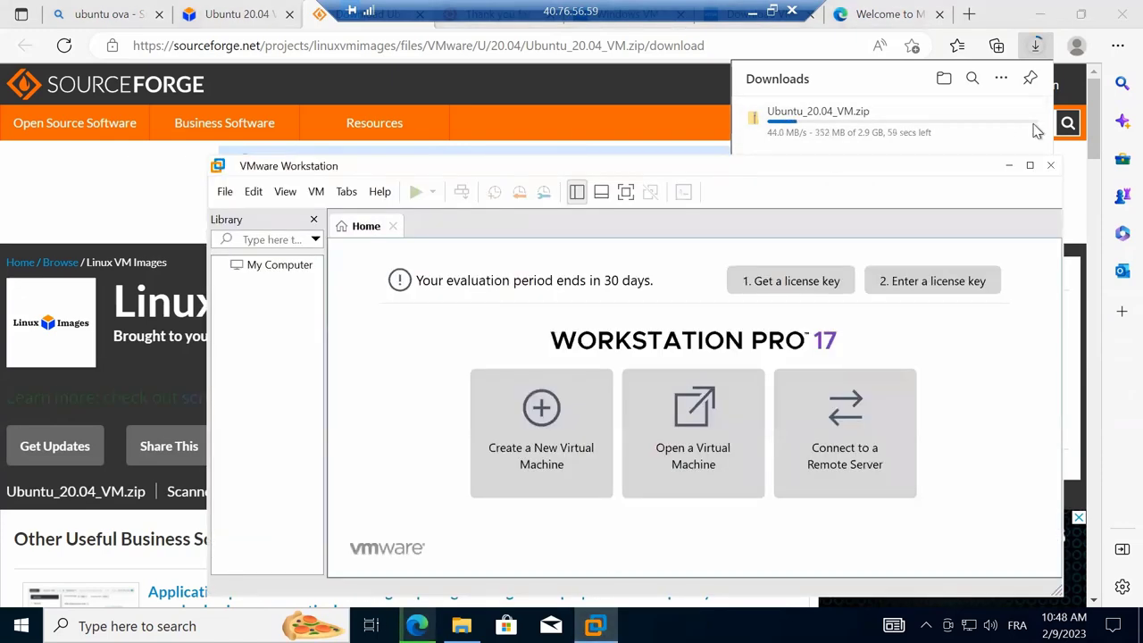
left_click(1030, 165)
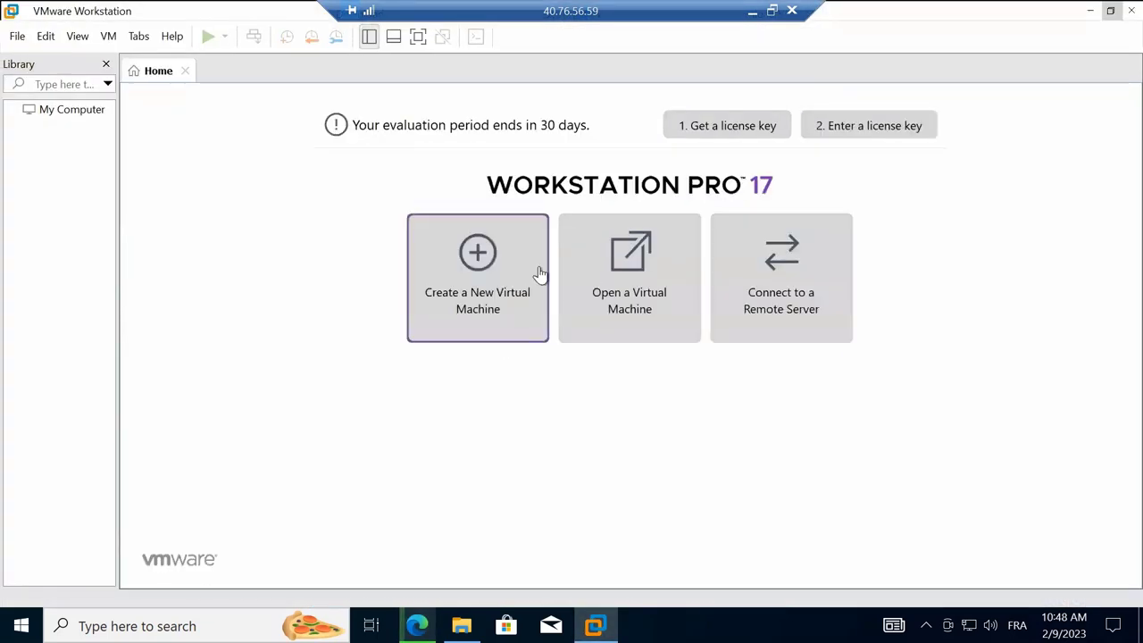
Step: Begin a new VM installing from ubuntu-22.04.1-desktop-amd64.iso in Downloads
left_click(455, 300)
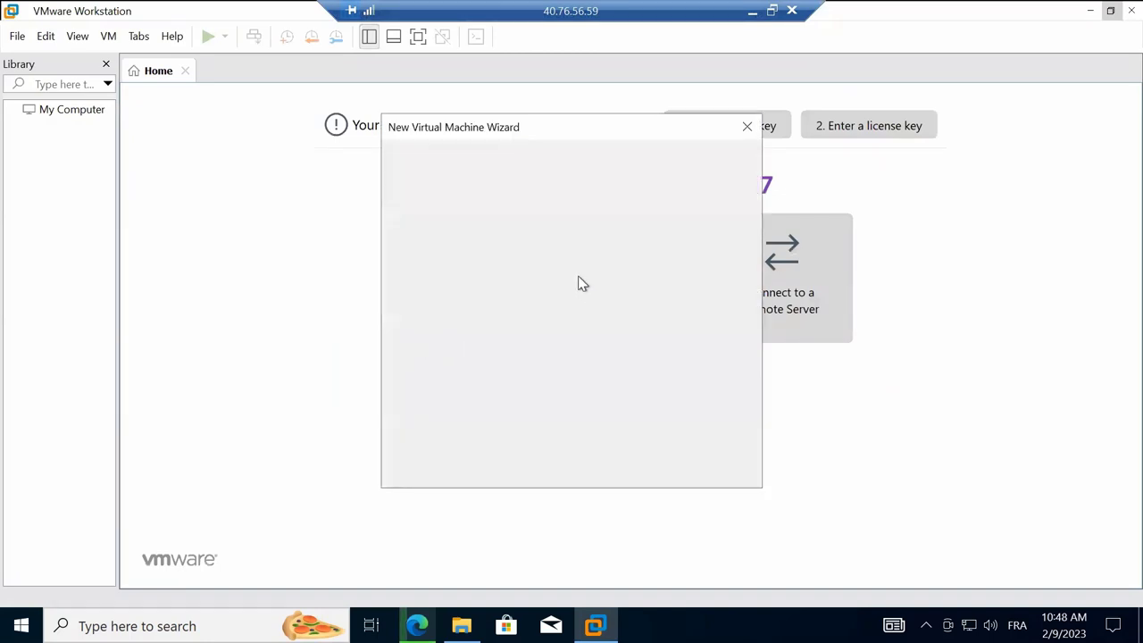
left_click(643, 472)
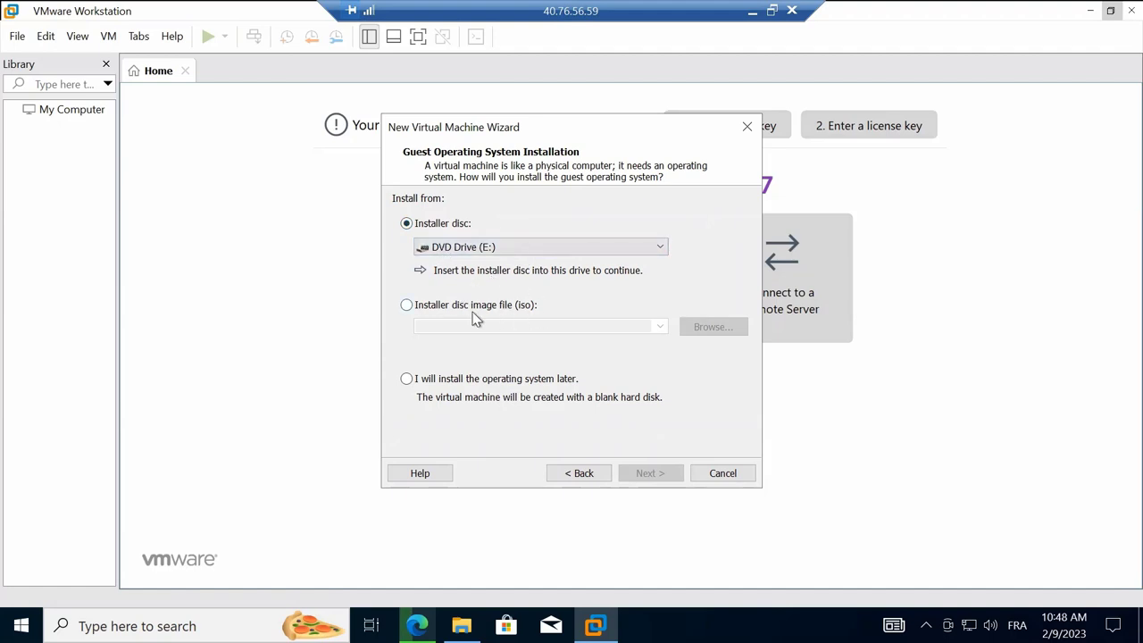
left_click(406, 306)
left_click(703, 332)
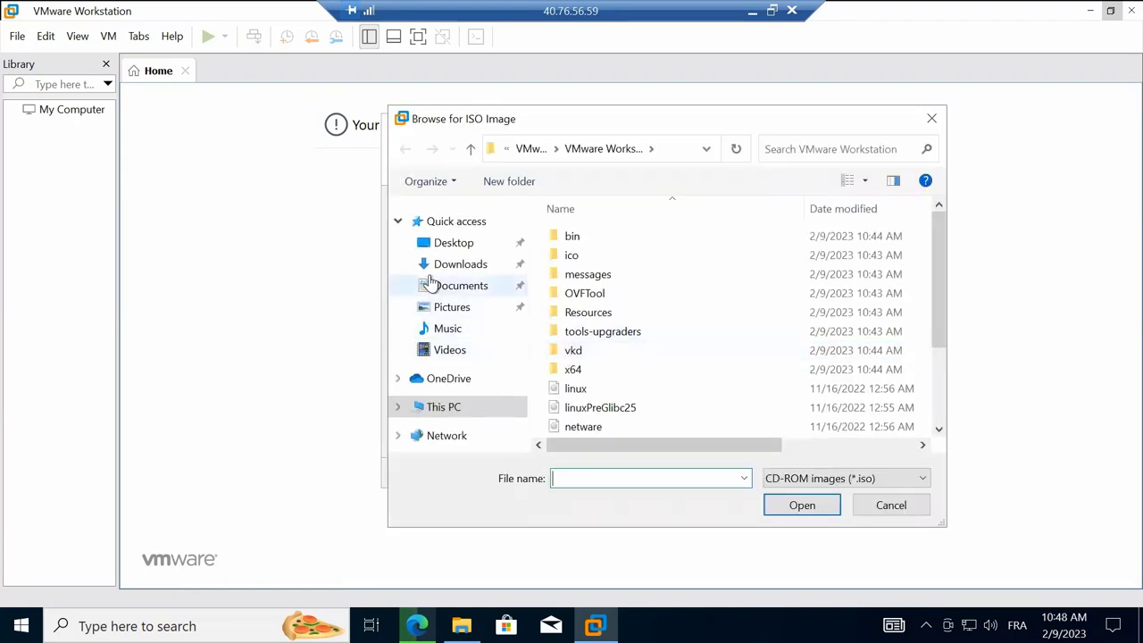
left_click(474, 268)
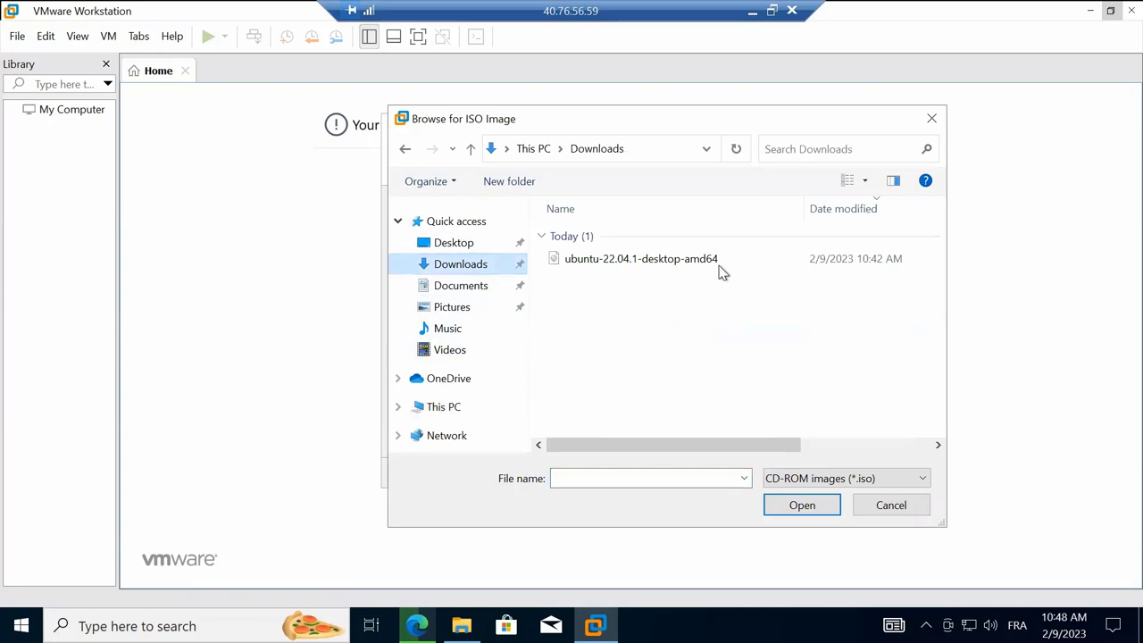
left_click(708, 263)
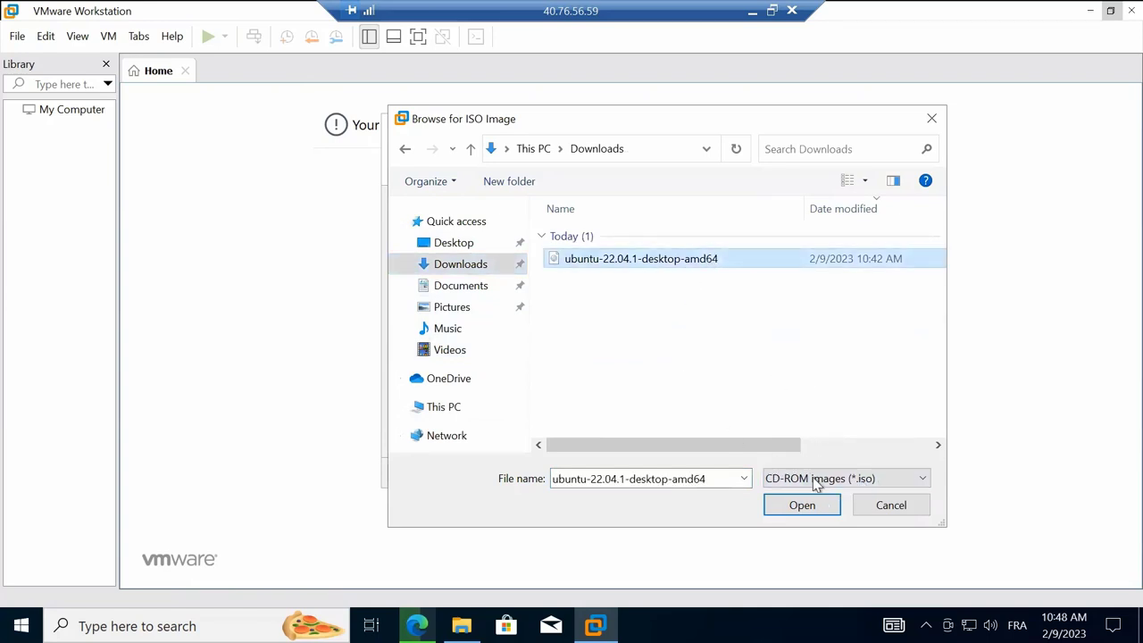
left_click(822, 507)
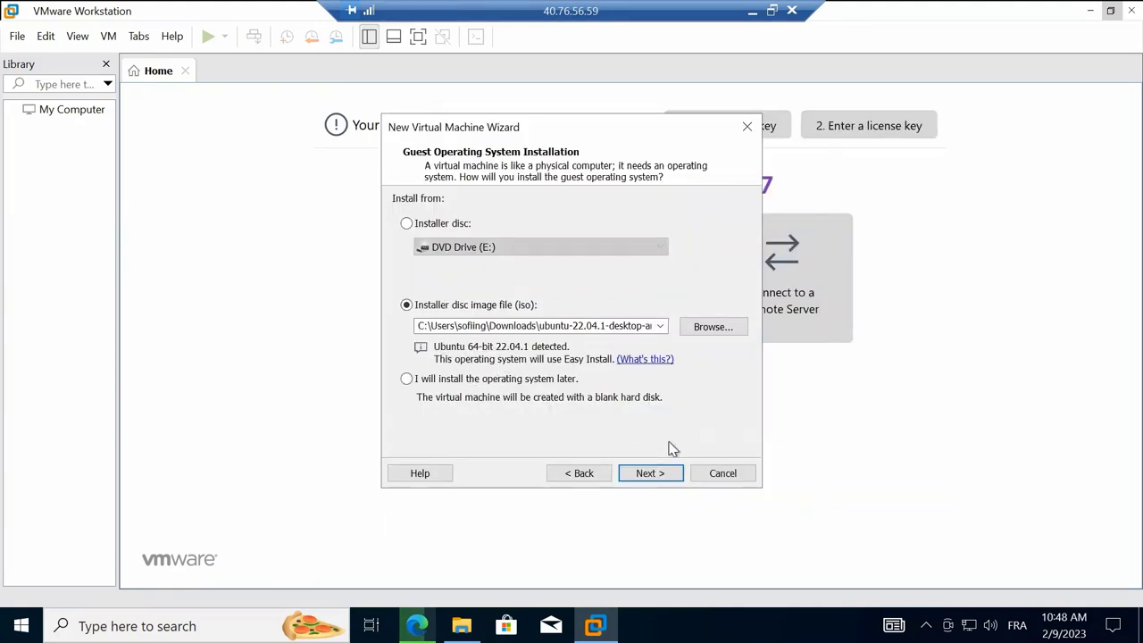
Step: Enter the Easy Install full name, user name, password and password confirmation, then continue
left_click(667, 474)
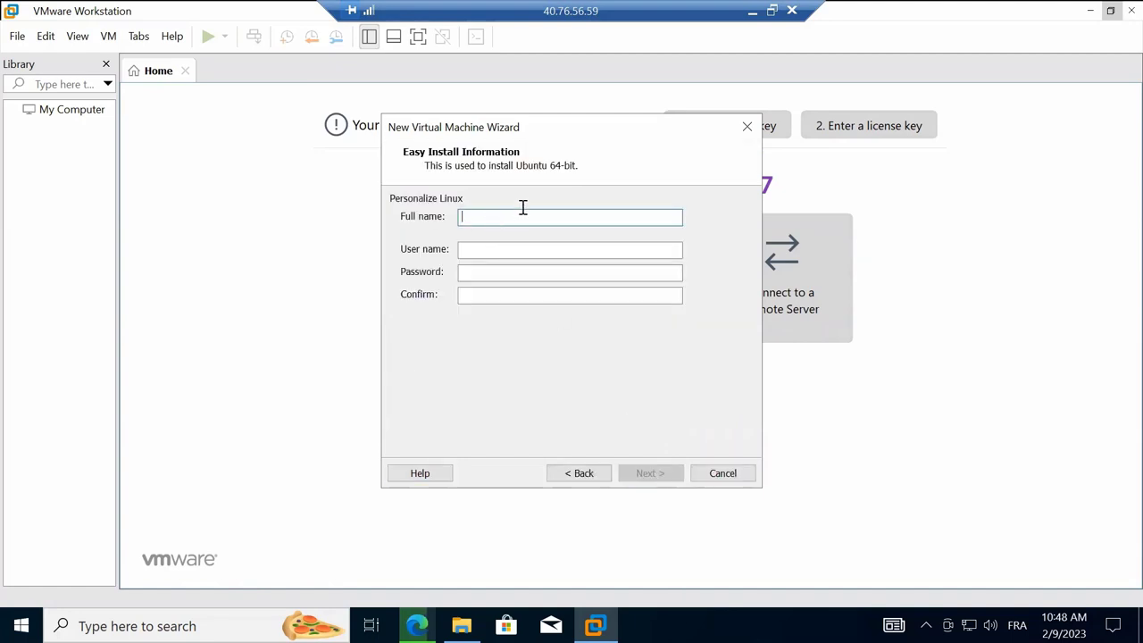
type("sofien")
left_click(462, 250)
key("Tab")
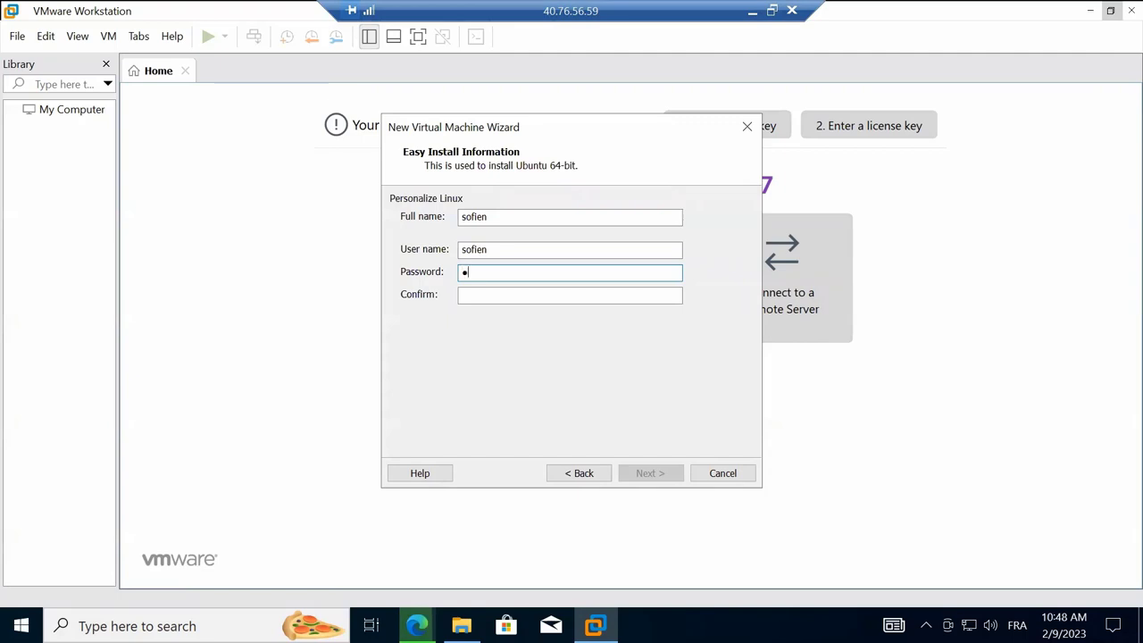
left_click(462, 295)
key("BackSpace")
key("BackSpace")
key("BackSpace")
key("BackSpace")
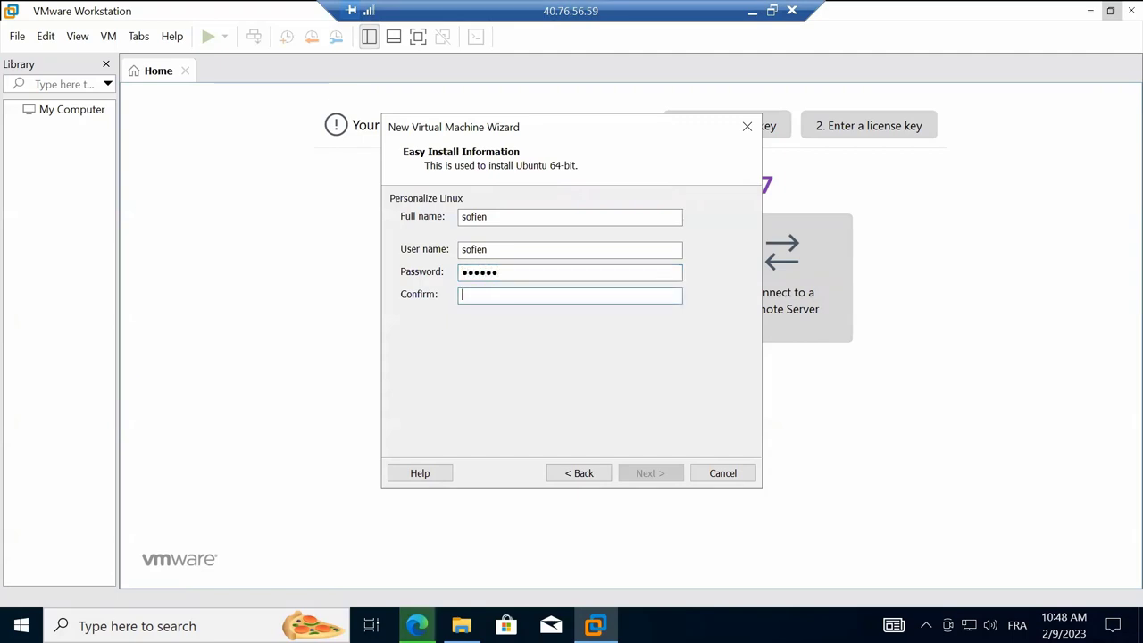
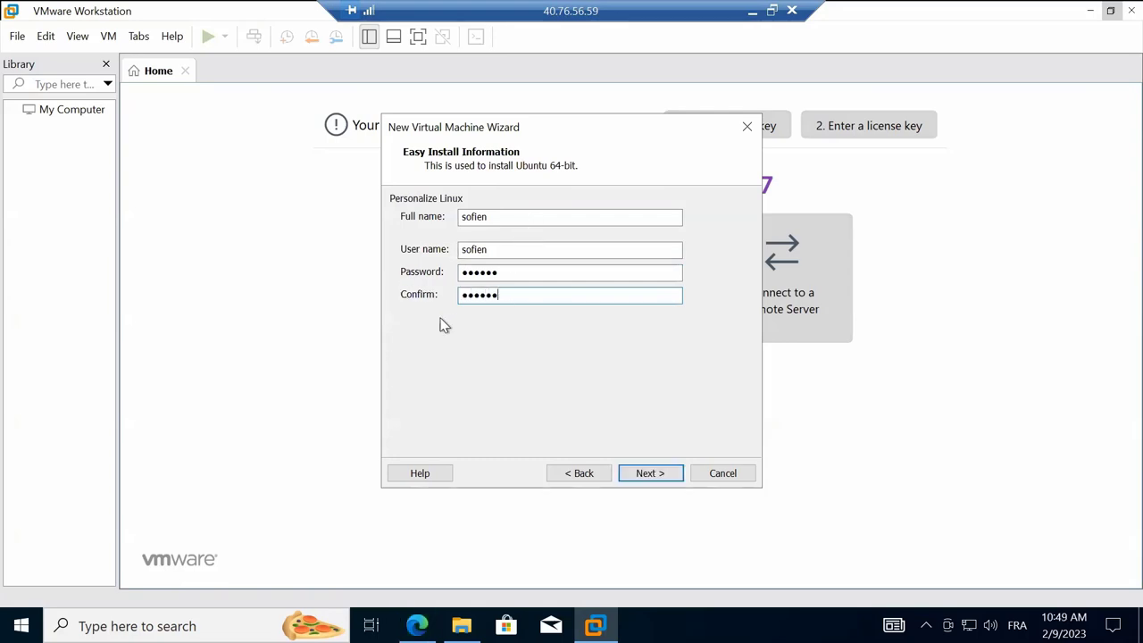
left_click(672, 476)
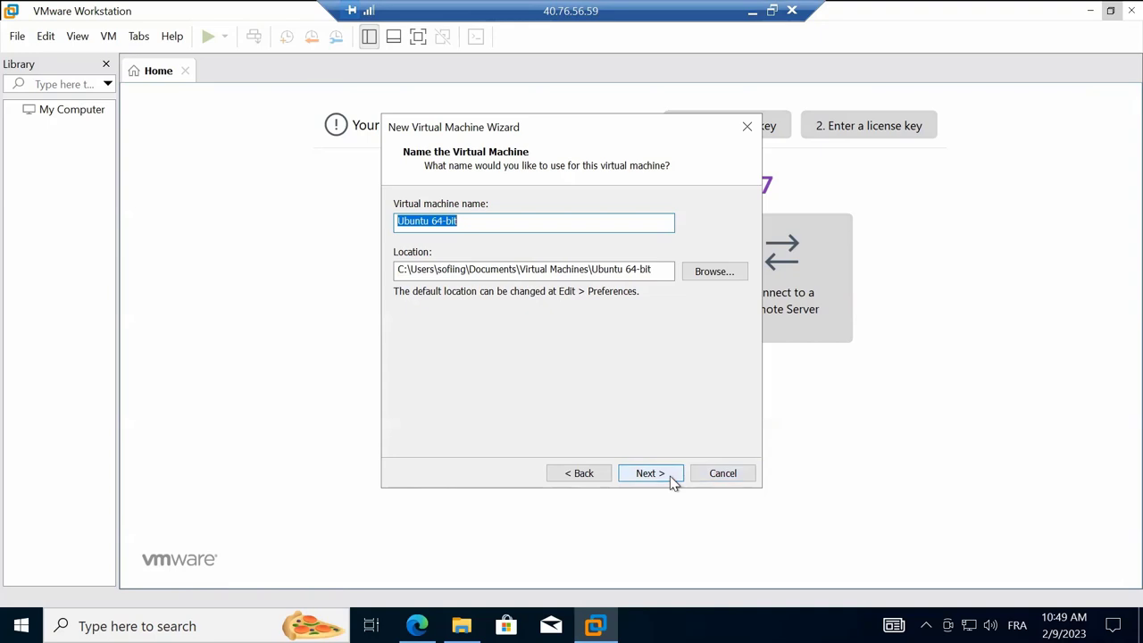
Step: Rename the VM to Ubuntu-iso and set its maximum disk size to 100 GB
left_click(477, 220)
key("BackSpace")
key("BackSpace")
key("BackSpace")
key("BackSpace")
key("BackSpace")
key("BackSpace")
key("BackSpace")
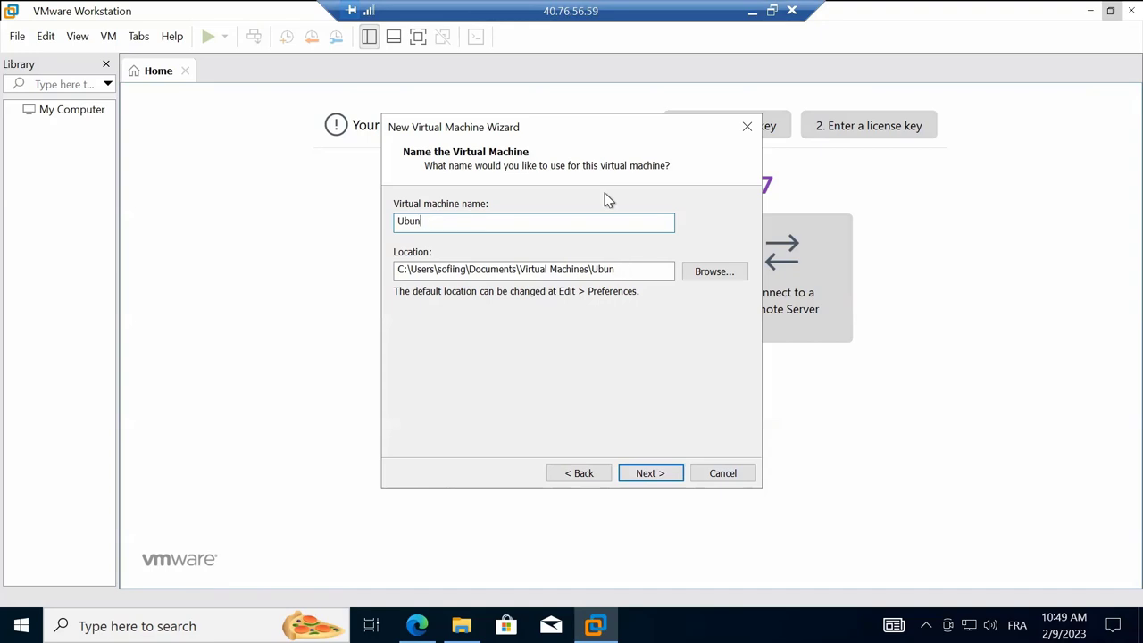
type("tu-iso")
left_click(649, 473)
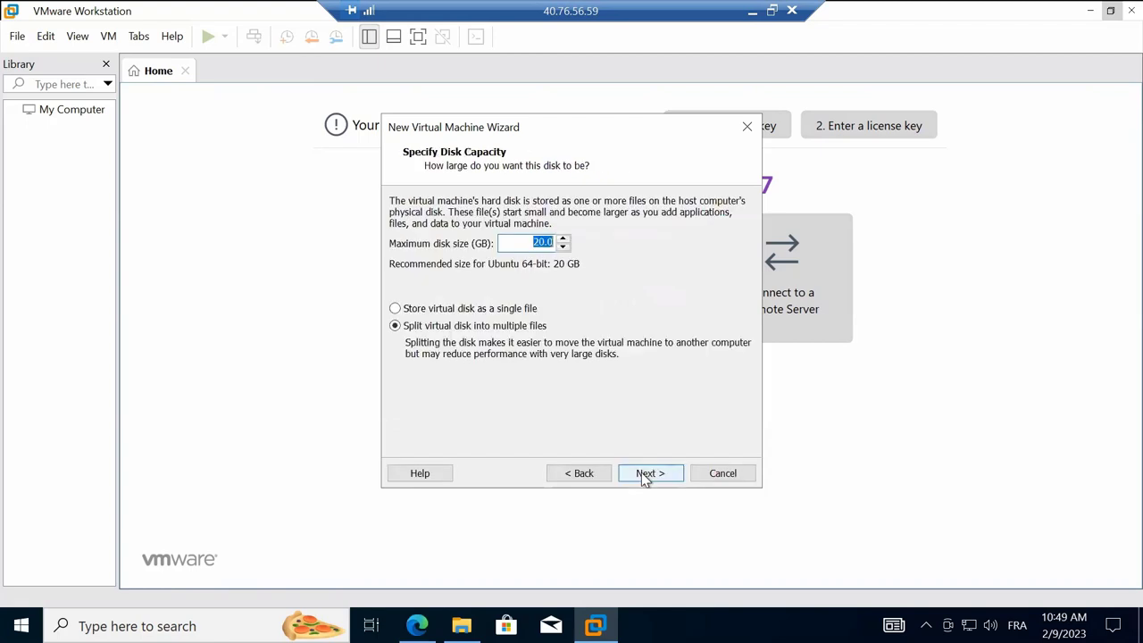
type("10")
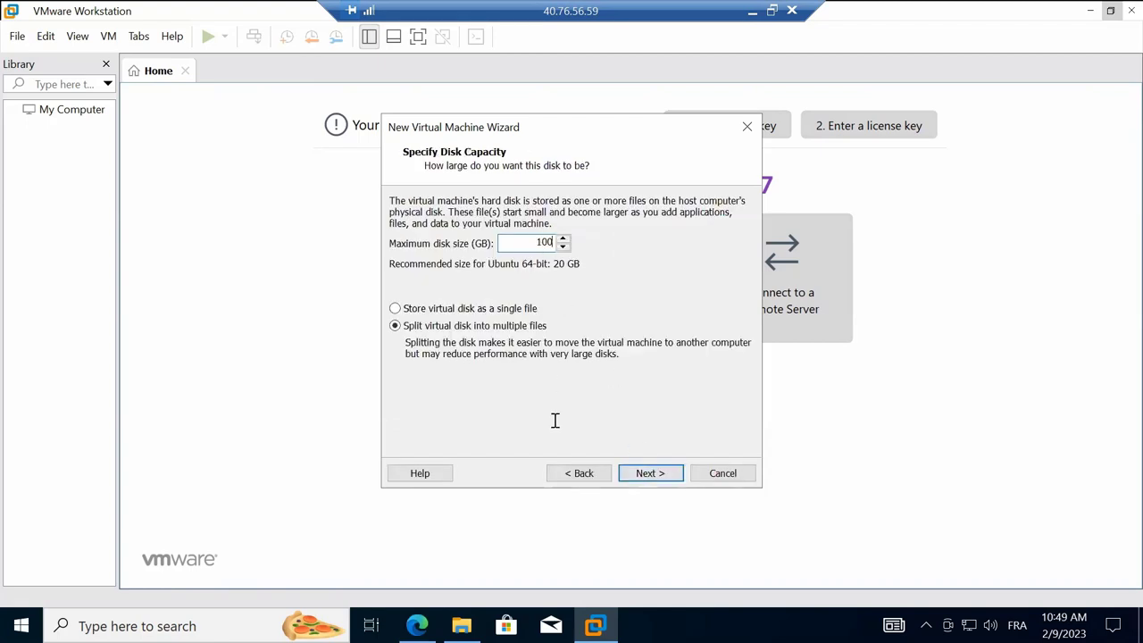
left_click(653, 474)
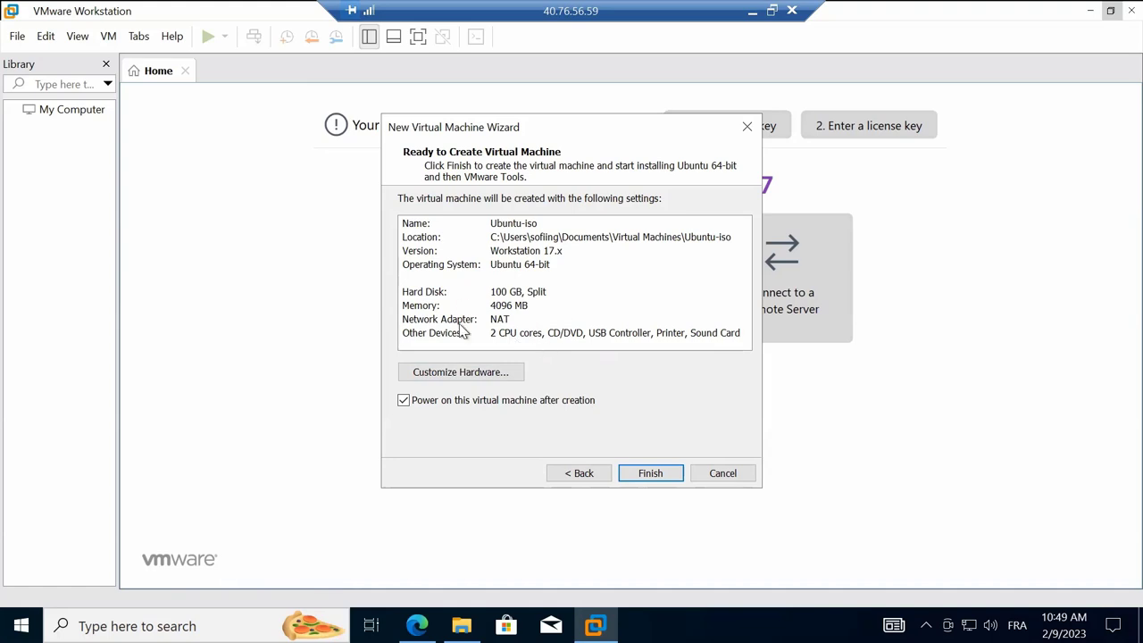
Step: Check the summary's devices and hard disk, then finish creating Ubuntu-iso
left_click(661, 333)
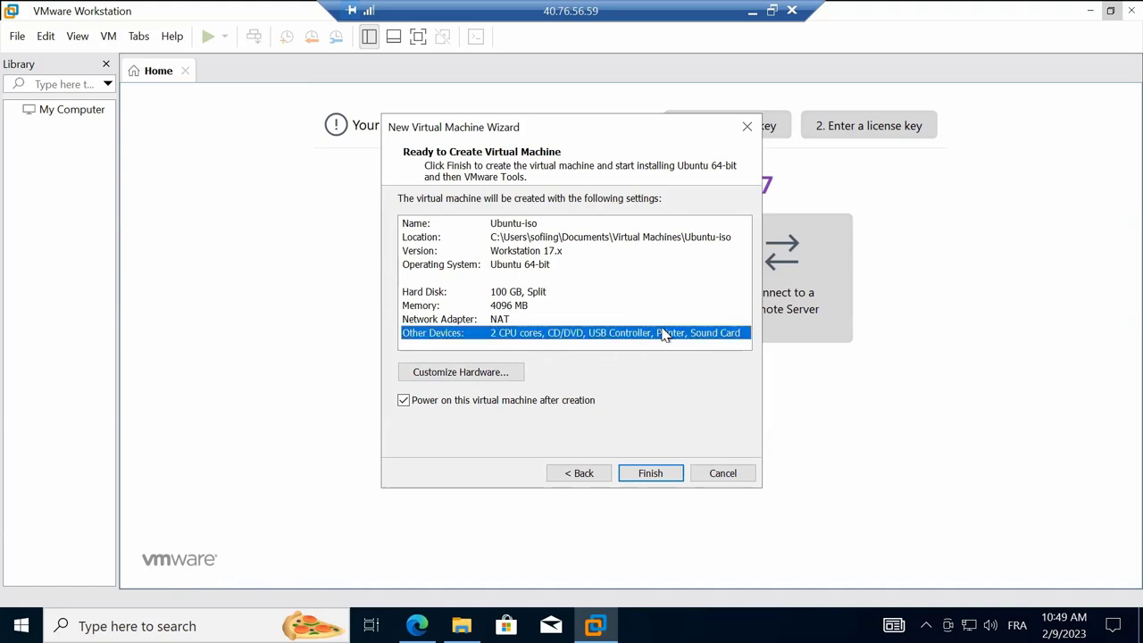
left_click(552, 292)
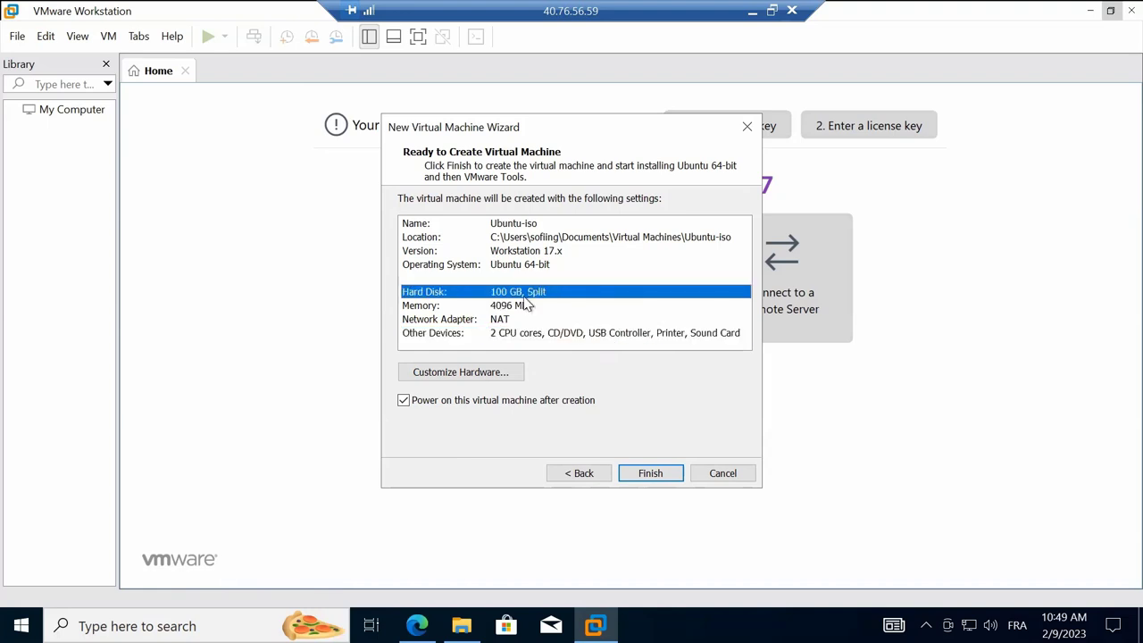
left_click(663, 475)
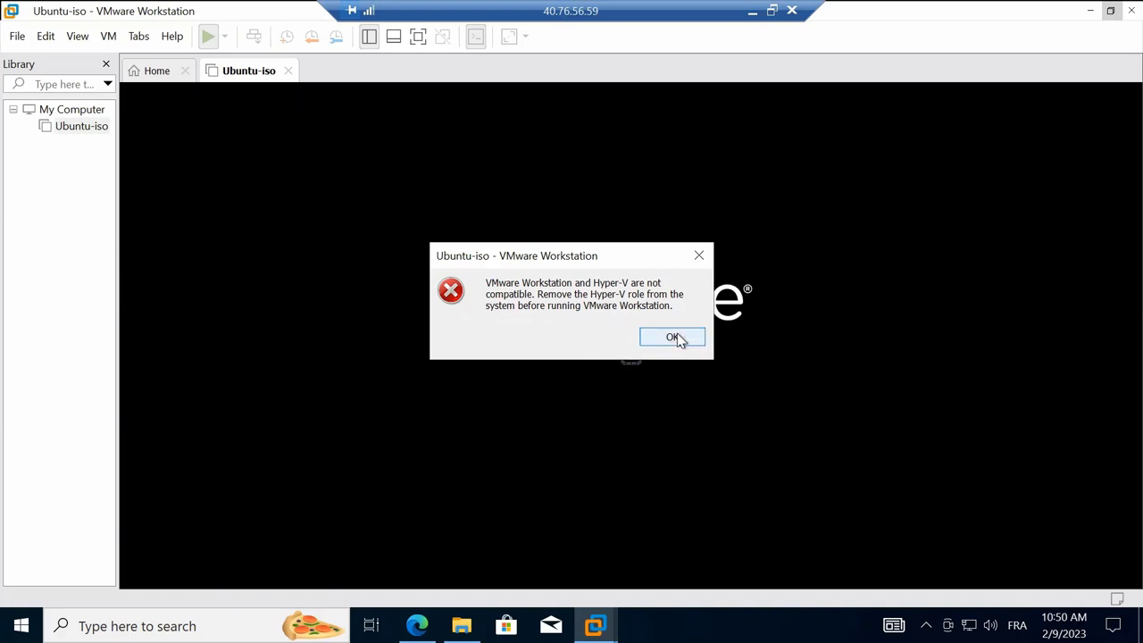
Step: Dismiss the Hyper-V error and open Turn Windows features on or off via a 'hyper' search
left_click(676, 337)
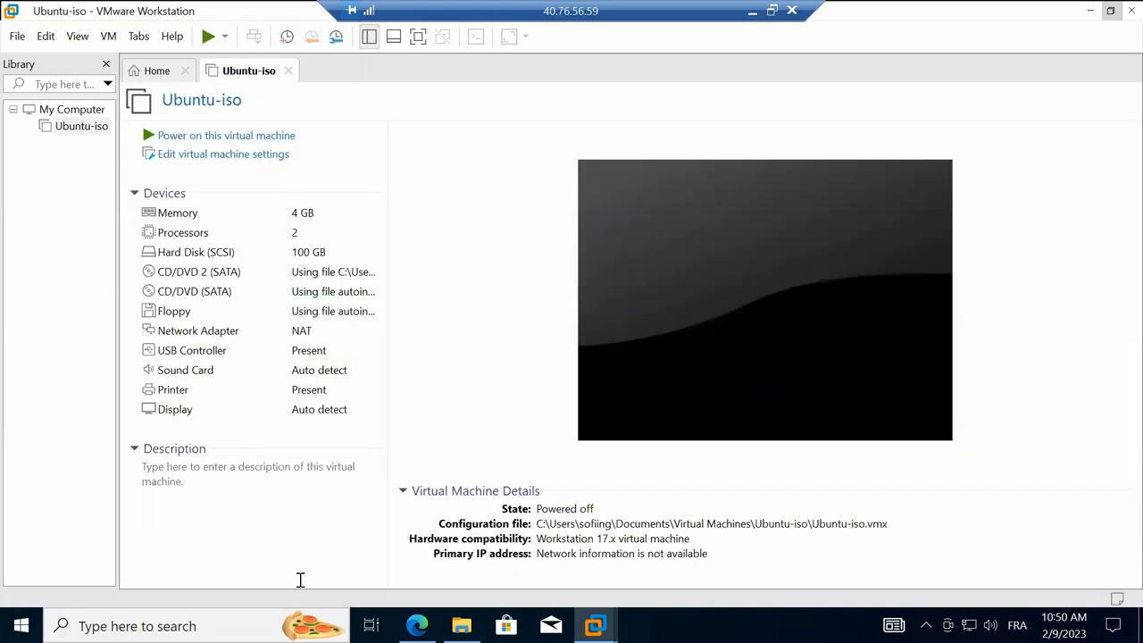
key("super+s")
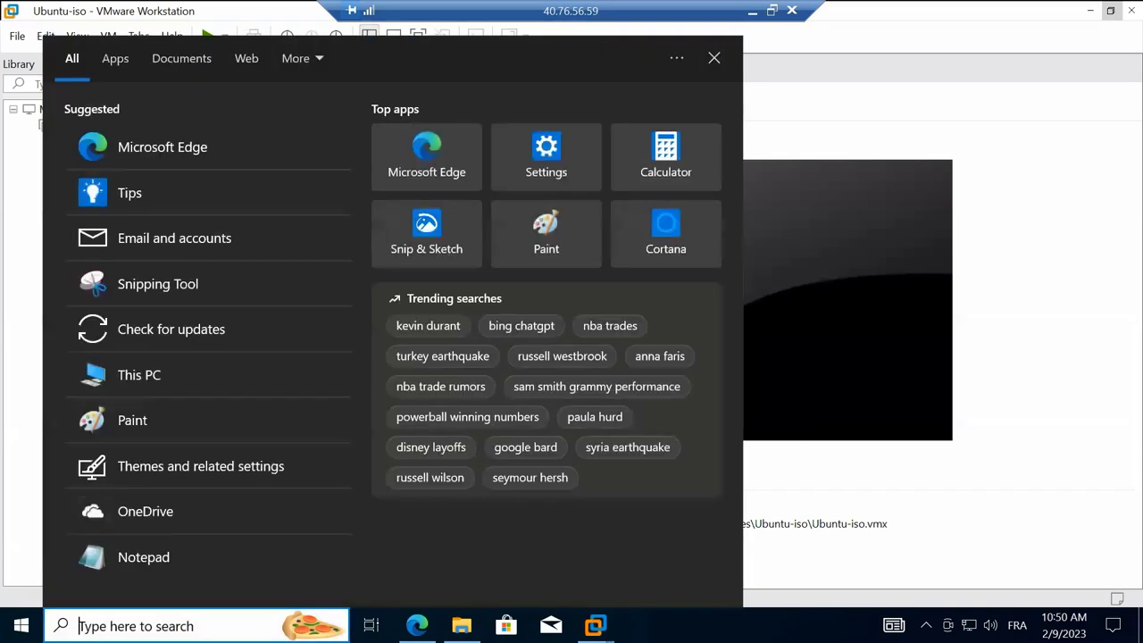
type("hyper")
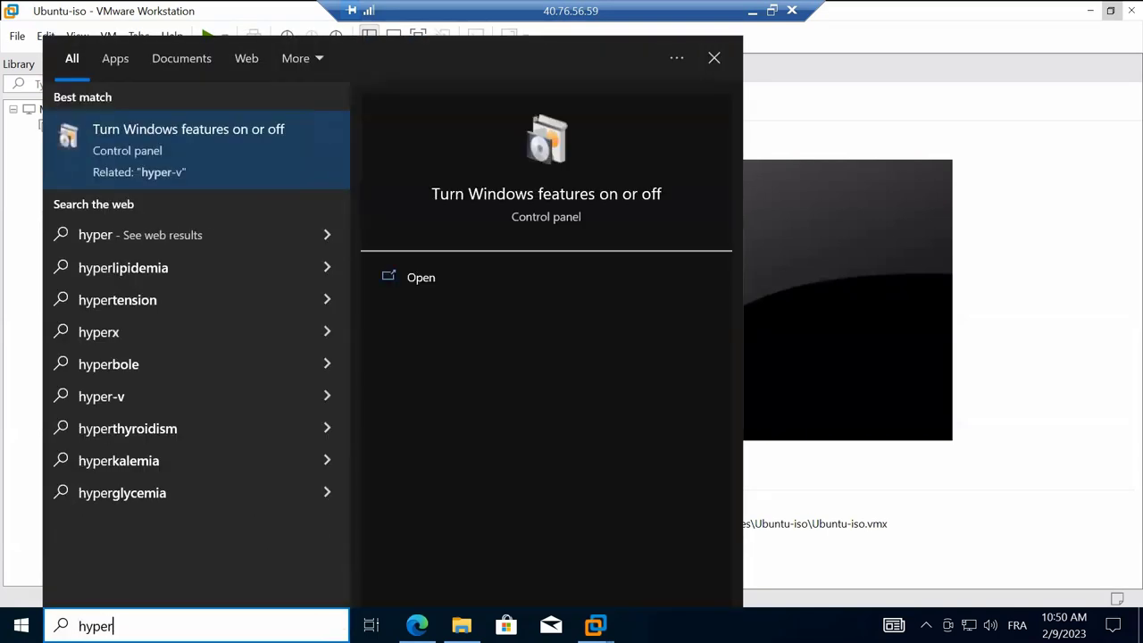
left_click(247, 145)
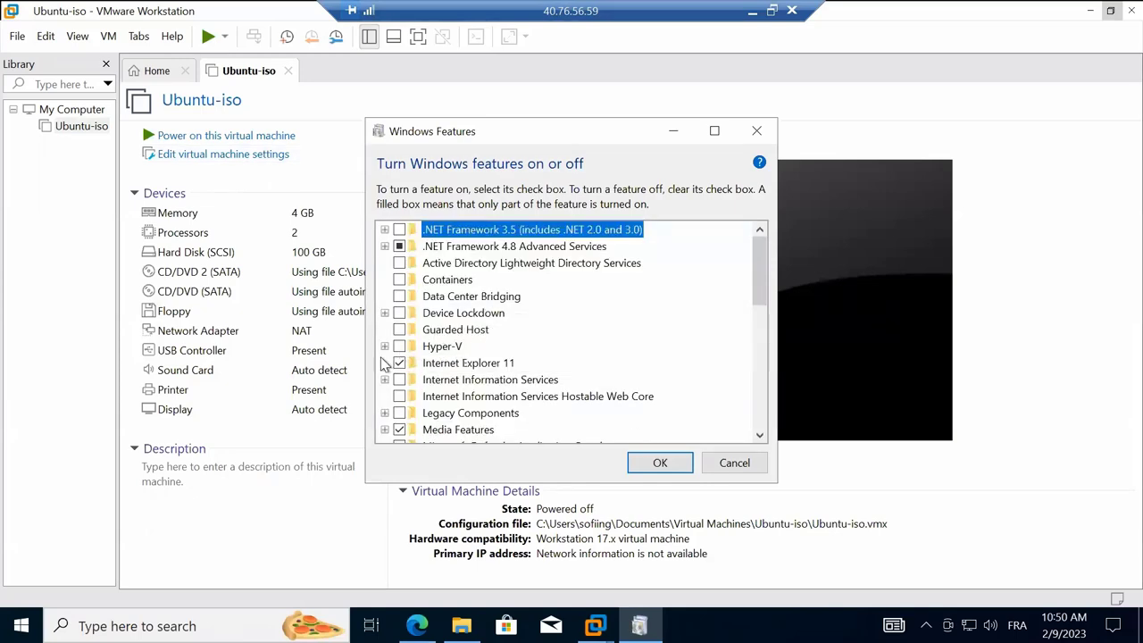
Step: Enable Hyper-V Management Tools and Hyper-V Platform and apply the changes
left_click(385, 345)
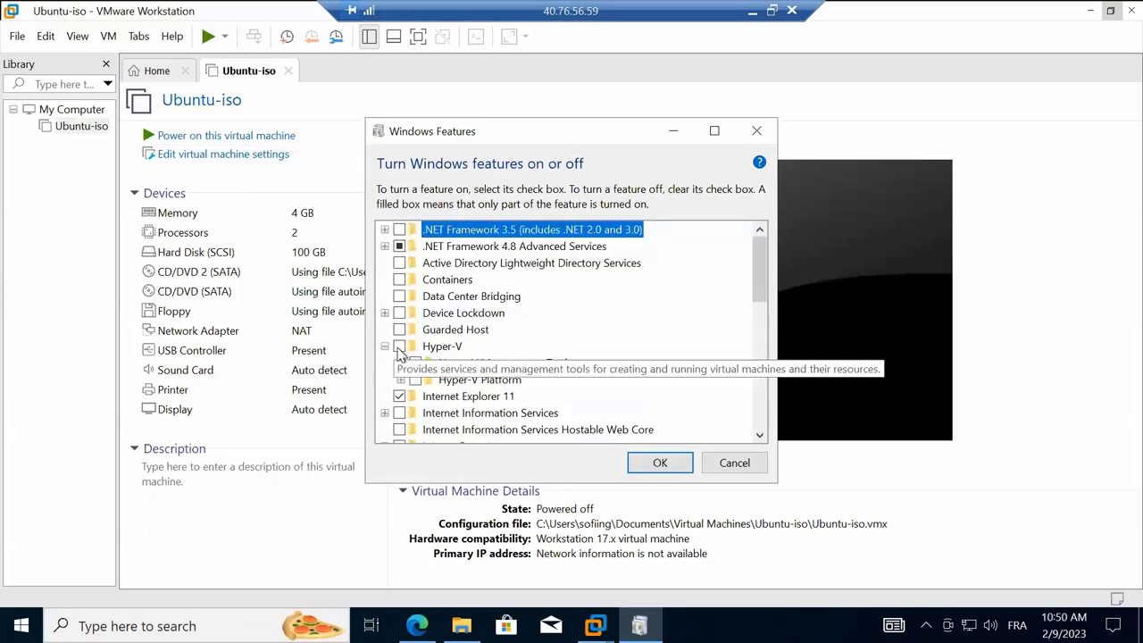
left_click(401, 362)
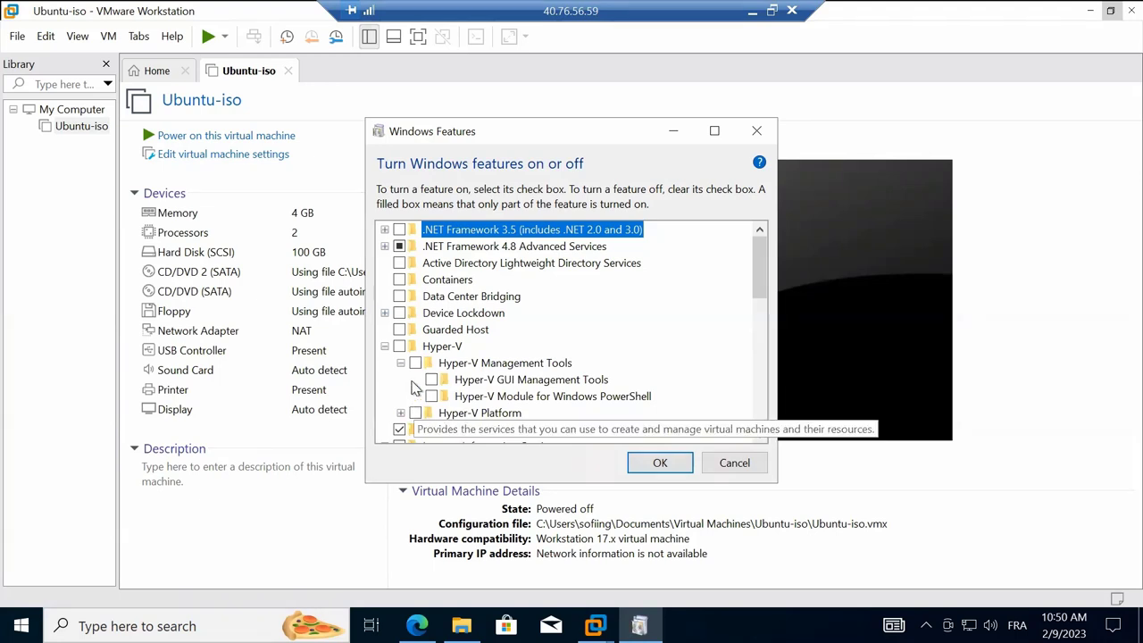
left_click(415, 363)
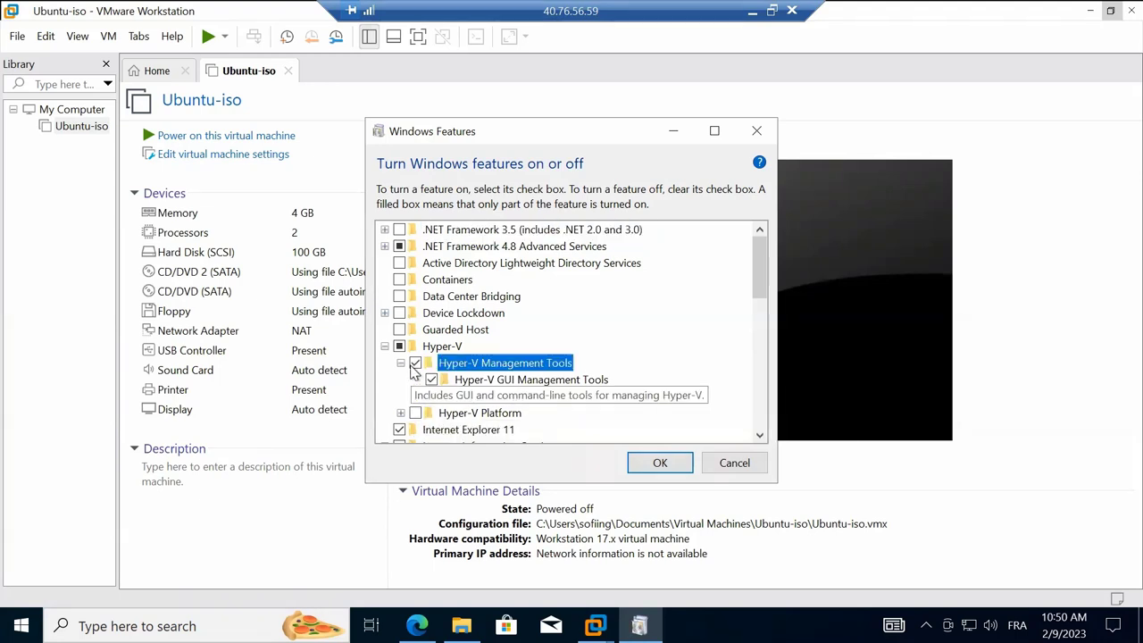
left_click(416, 414)
scroll(413, 409, "down", 1)
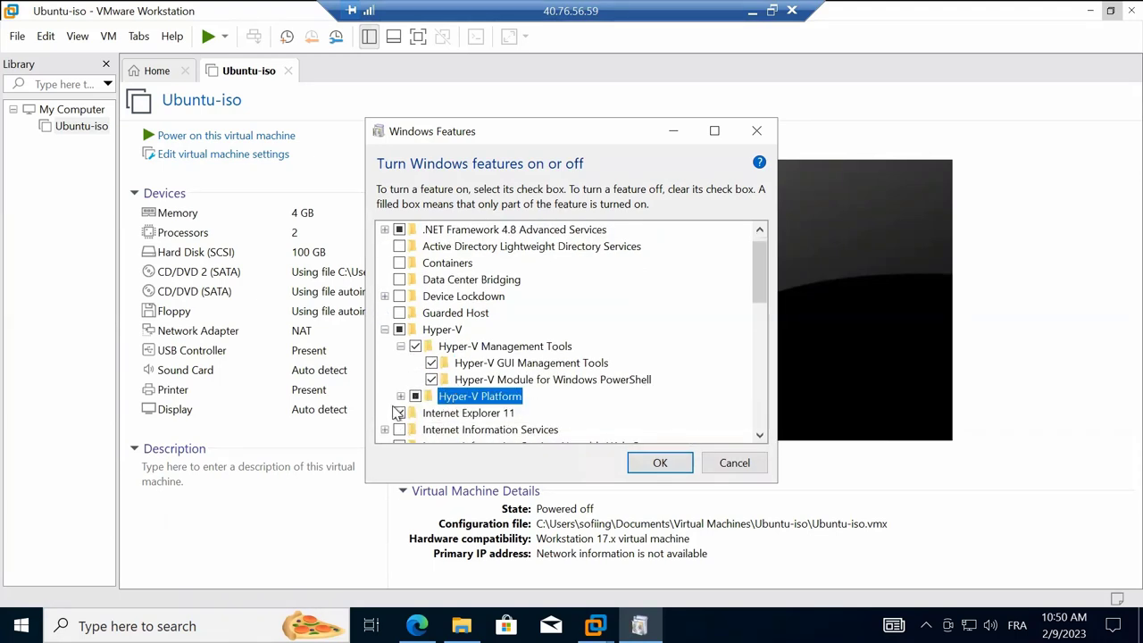
left_click(400, 397)
scroll(404, 397, "down", 2)
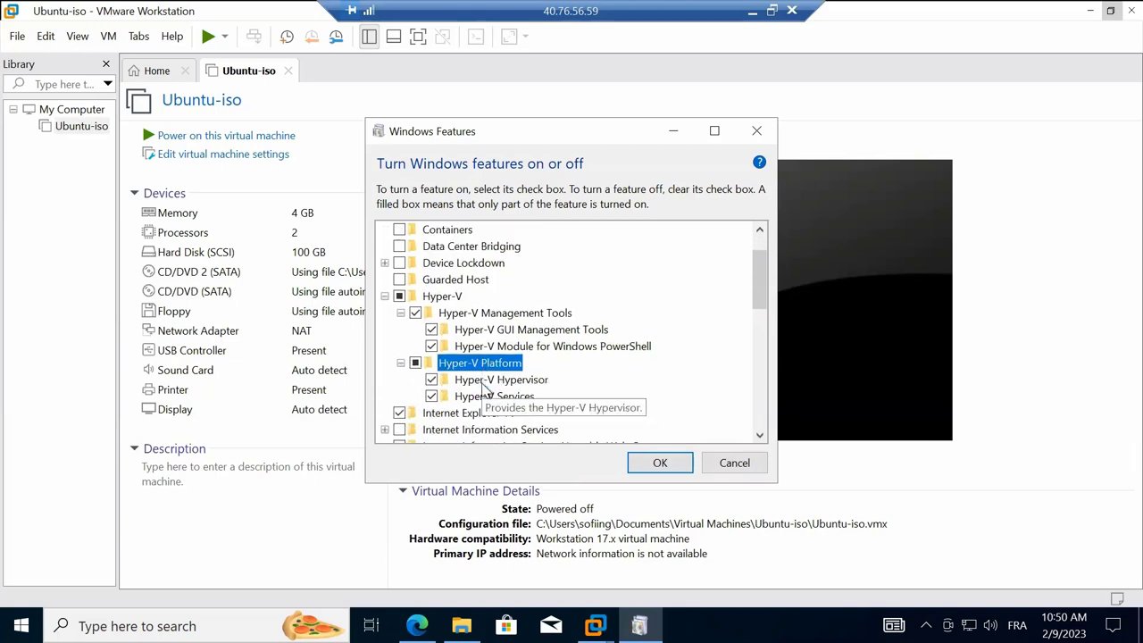
left_click(661, 464)
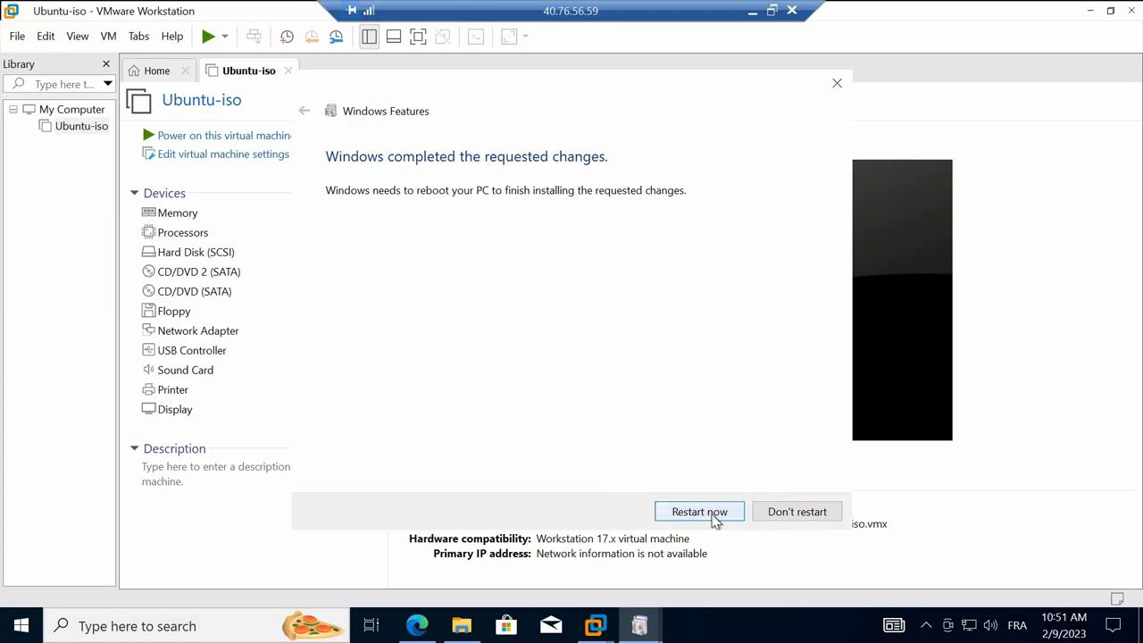
Step: Restart the PC now to complete the Hyper-V installation
left_click(699, 512)
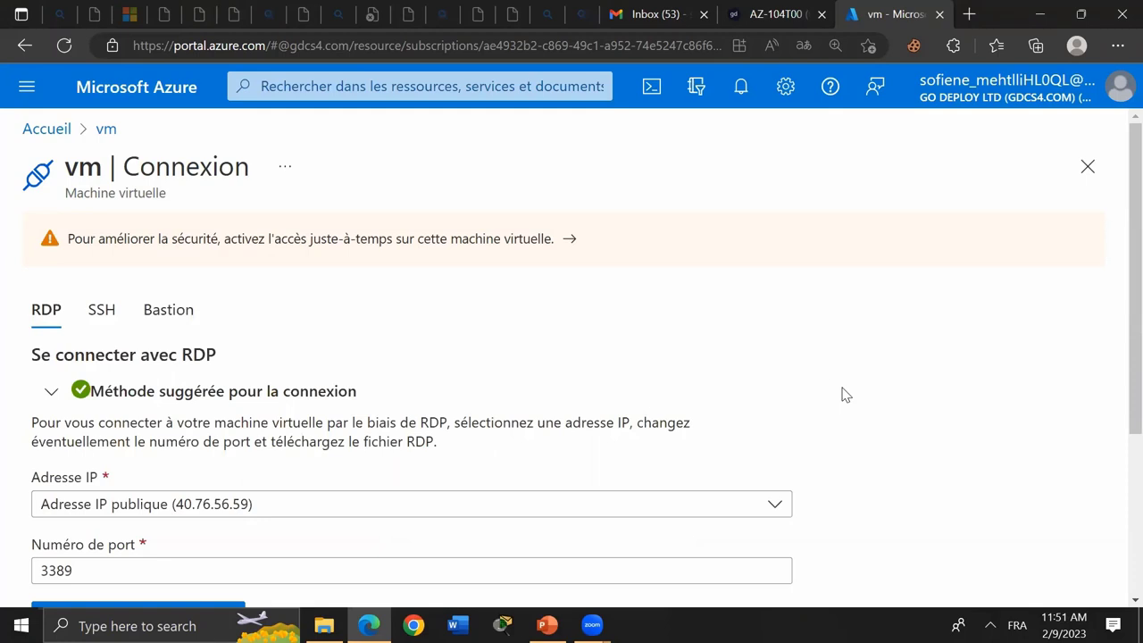
Step: Download the vm's RDP file from the Azure portal and open vm.rdp
scroll(1119, 342, "down", 1)
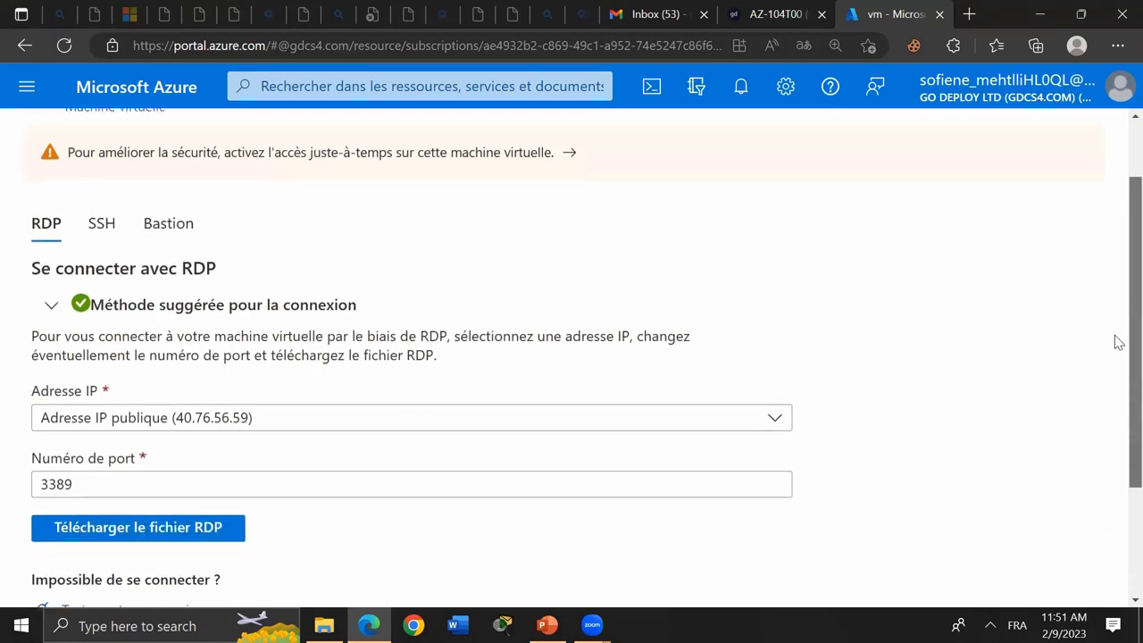
scroll(1115, 345, "up", 1)
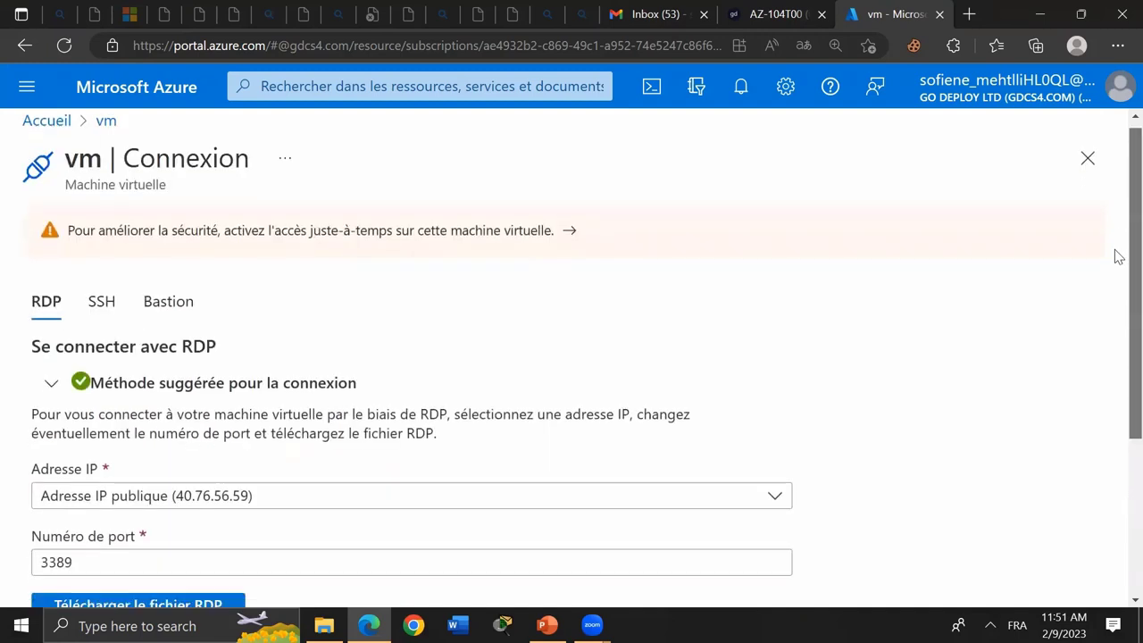
scroll(1117, 295, "down", 2)
left_click(192, 409)
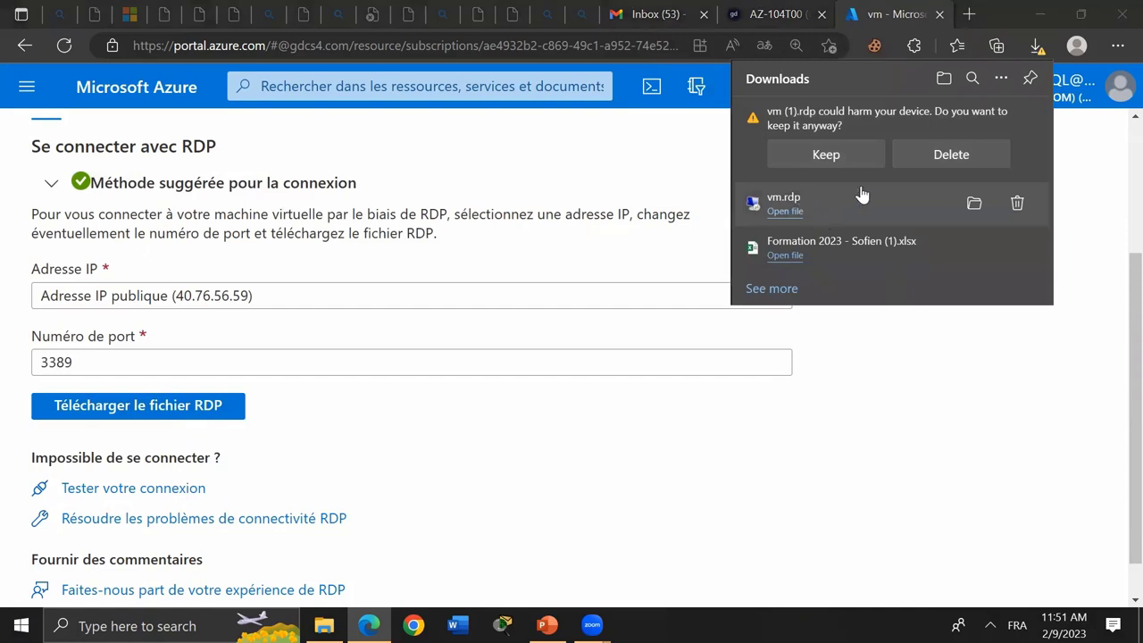
left_click(699, 409)
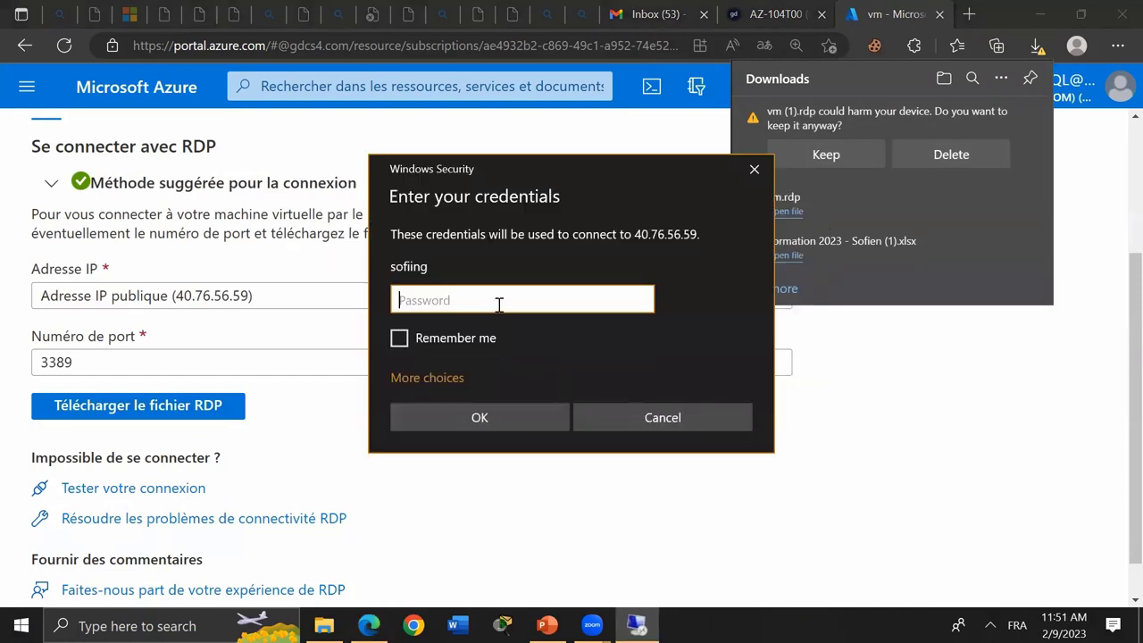
Step: Enter the account password and accept the certificate warning to connect to 40.76.56.59
key("Caps_Lock")
type("******")
key("Caps_Lock")
type("***********")
key("Return")
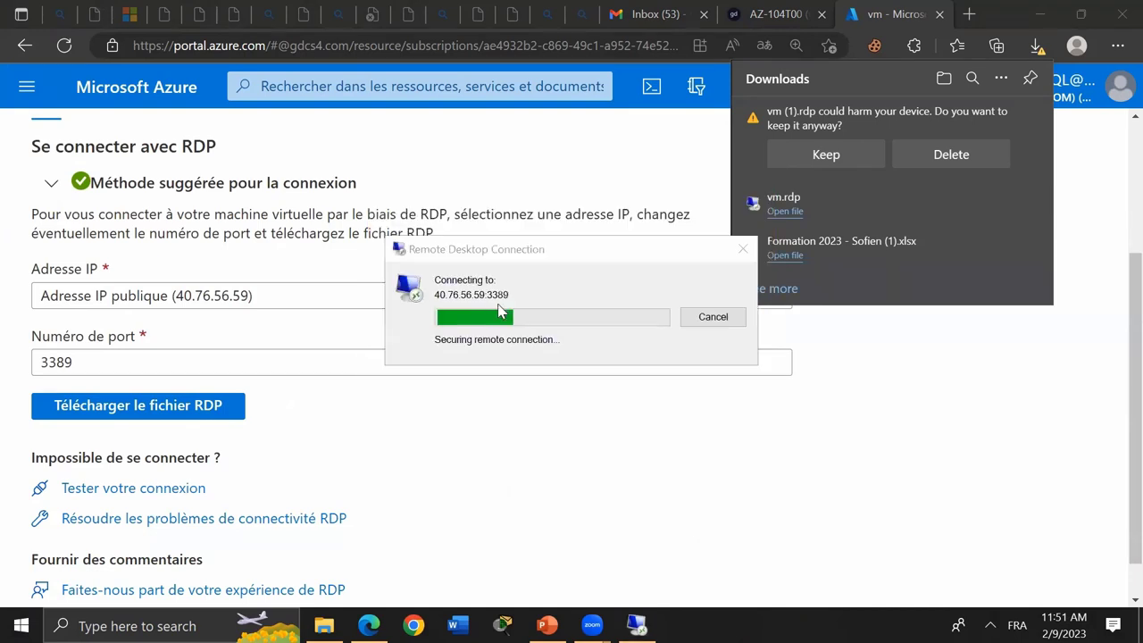
left_click(625, 461)
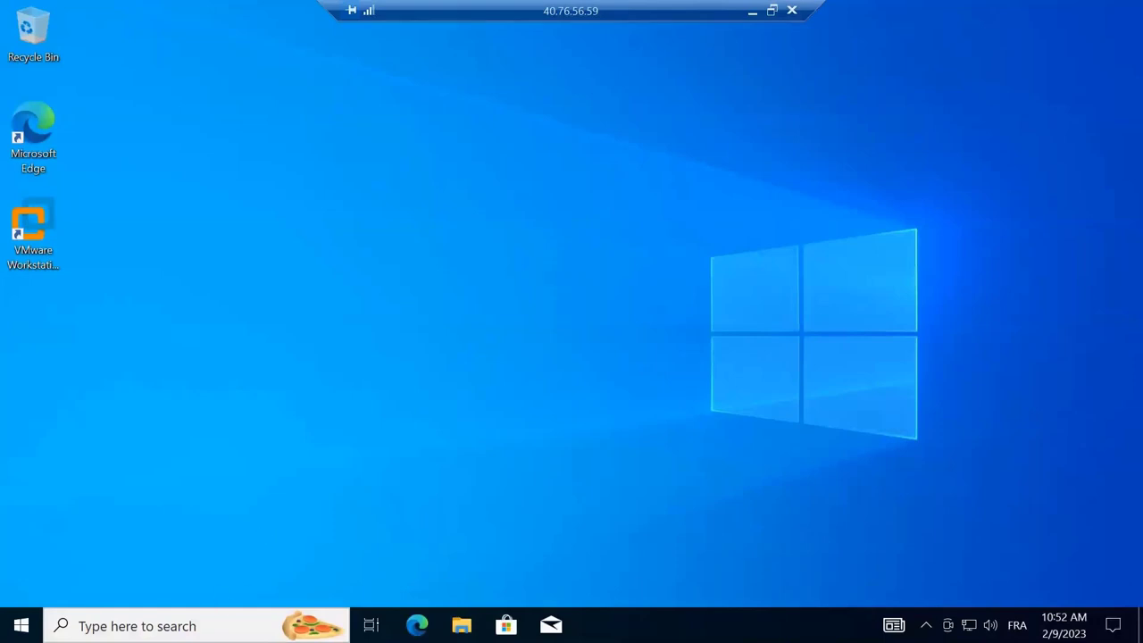
Step: Search Windows for 'hyper', then open and close the Start menu and the Get Help app
left_click(197, 617)
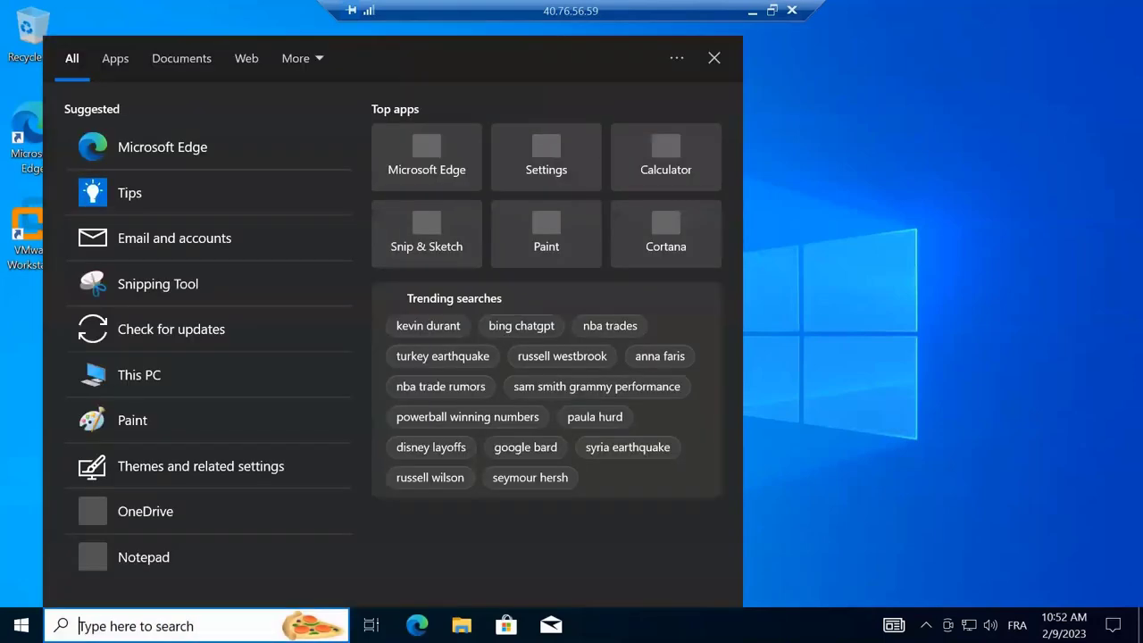
type("hyper")
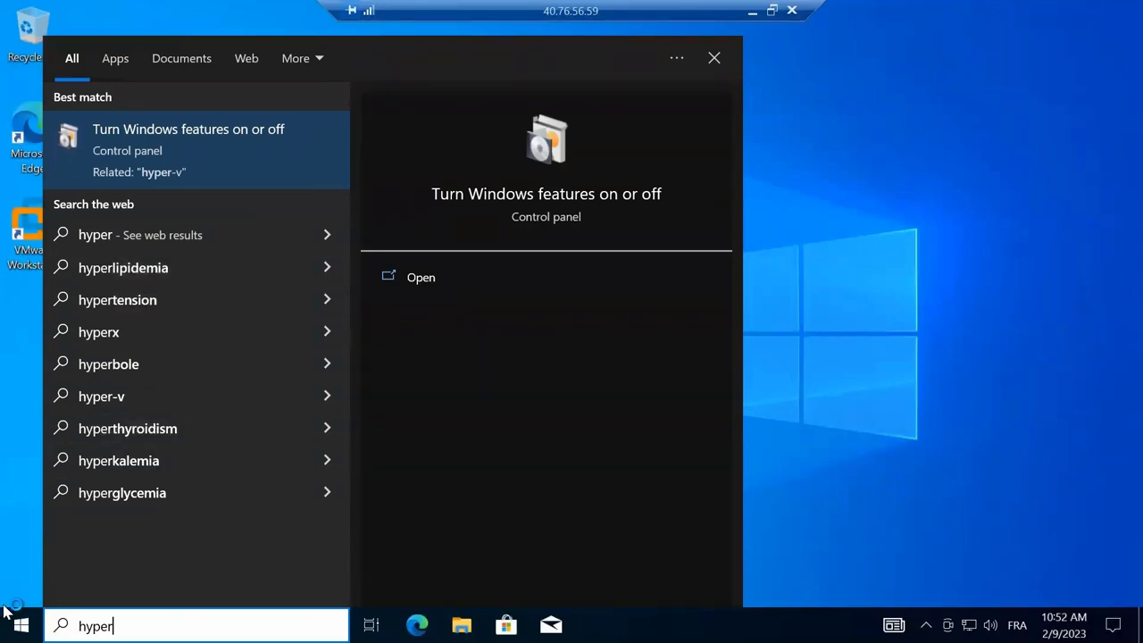
left_click(21, 625)
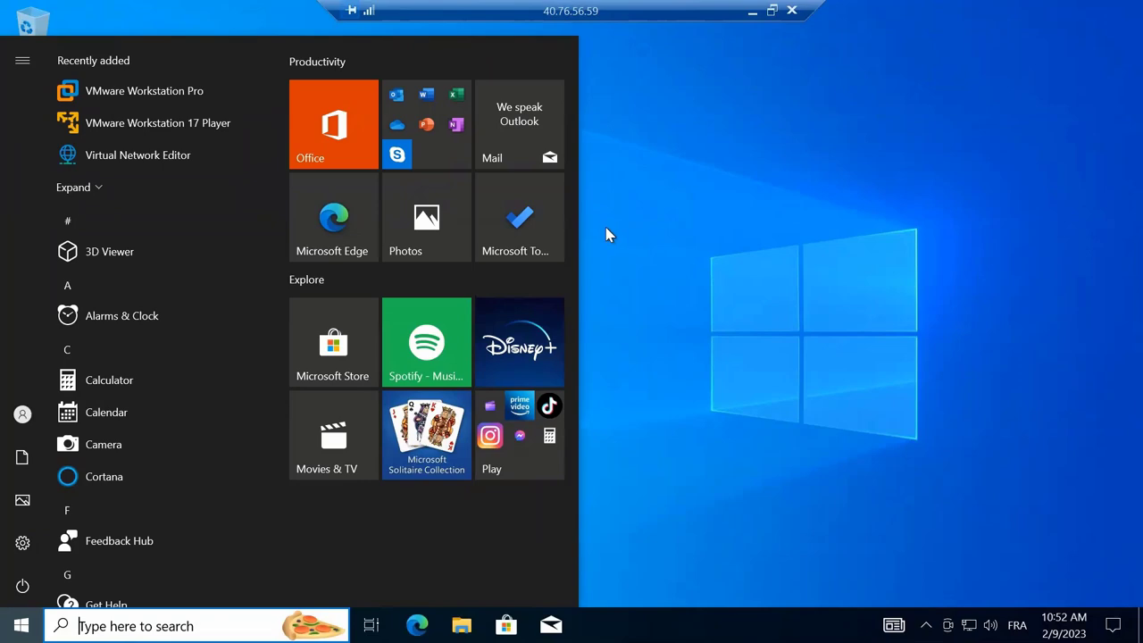
left_click(606, 235)
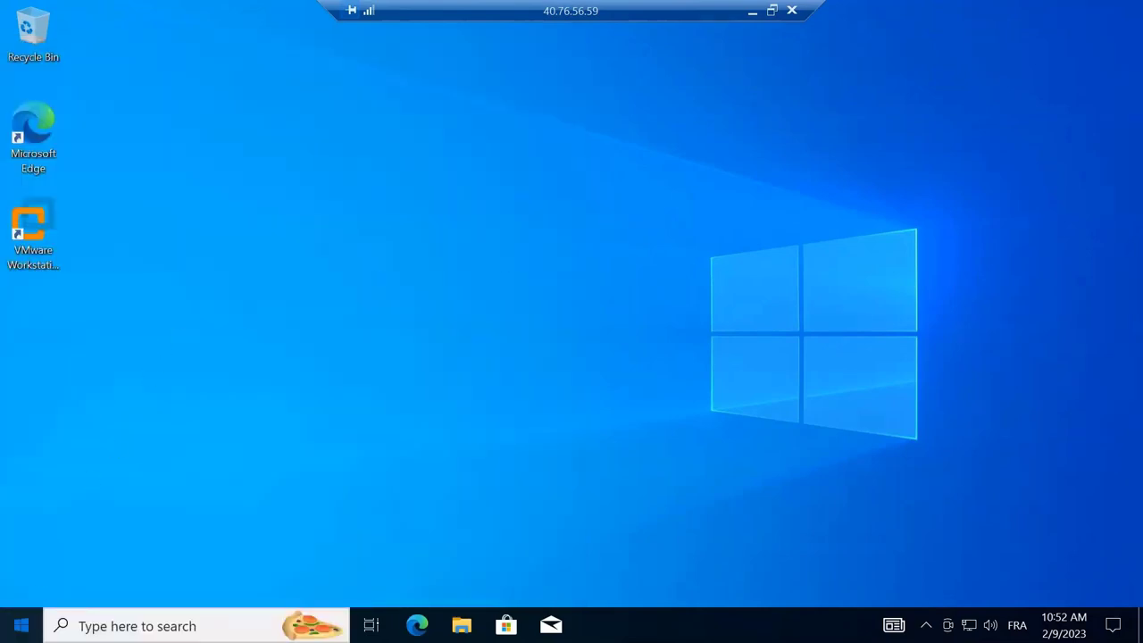
left_click(20, 626)
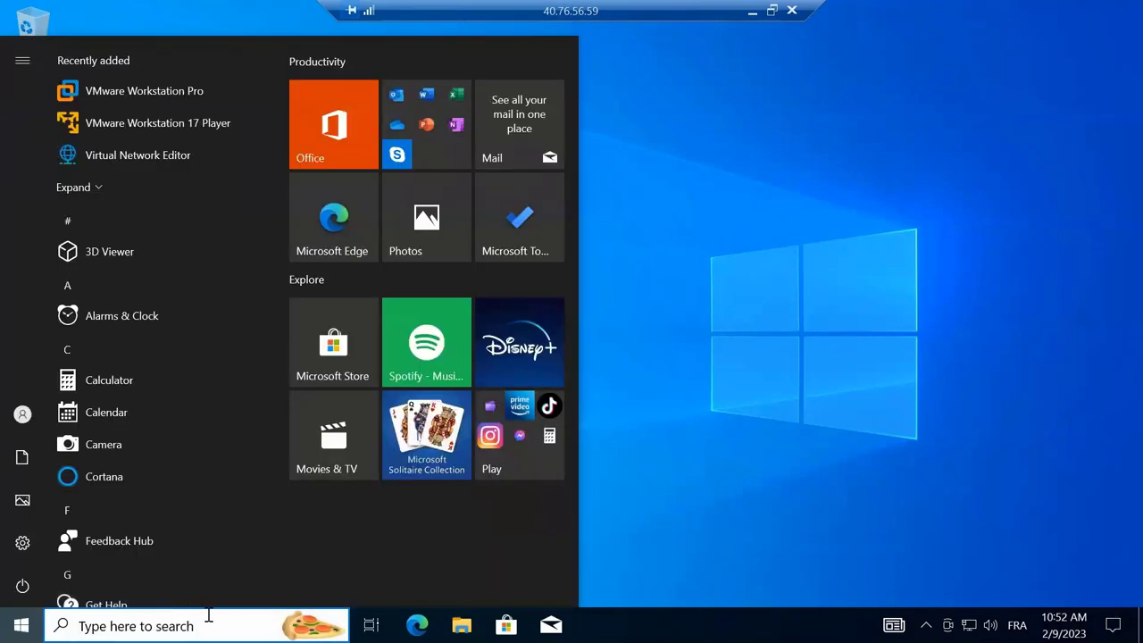
left_click(208, 607)
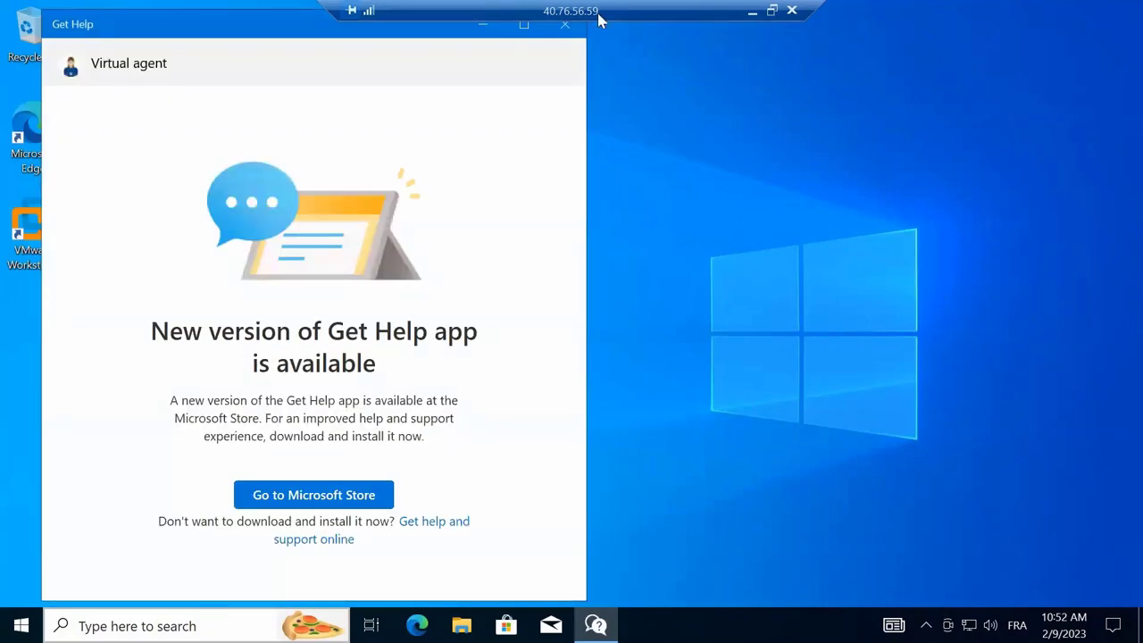
left_click(566, 28)
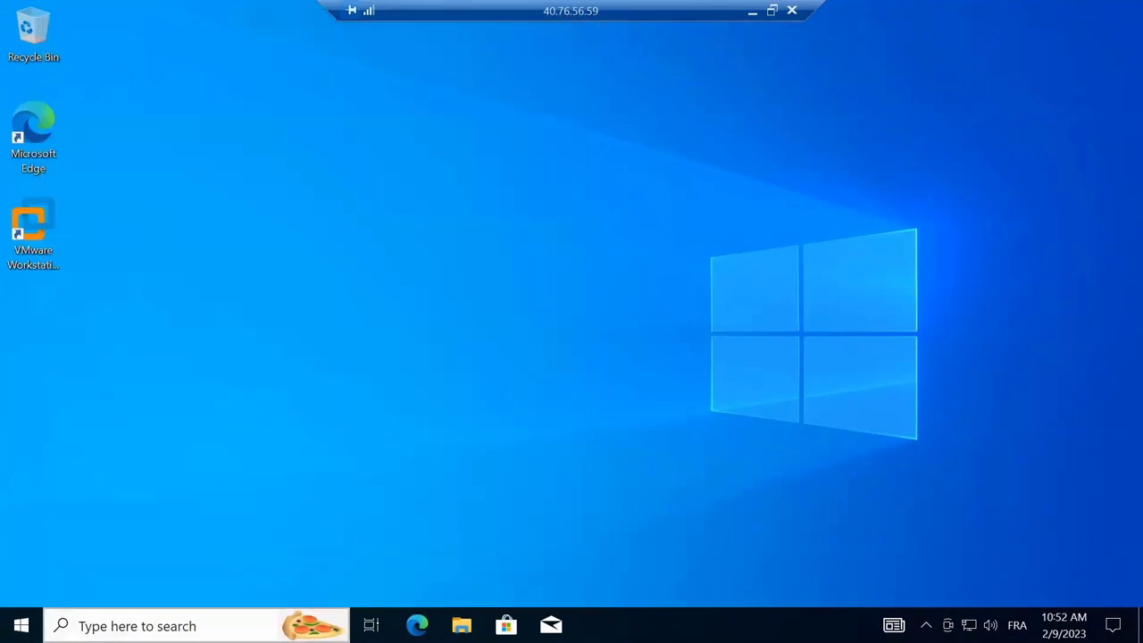
Step: Launch Hyper-V Manager from Windows search with 'hyp' and maximize its window
key("super+s")
type("h")
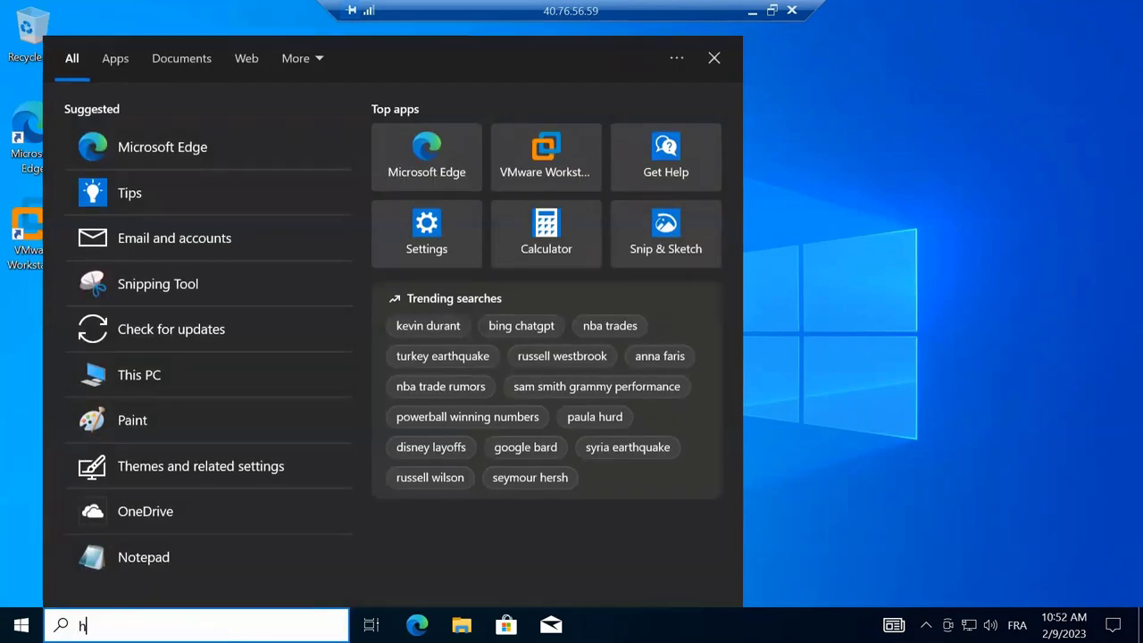
type("yp")
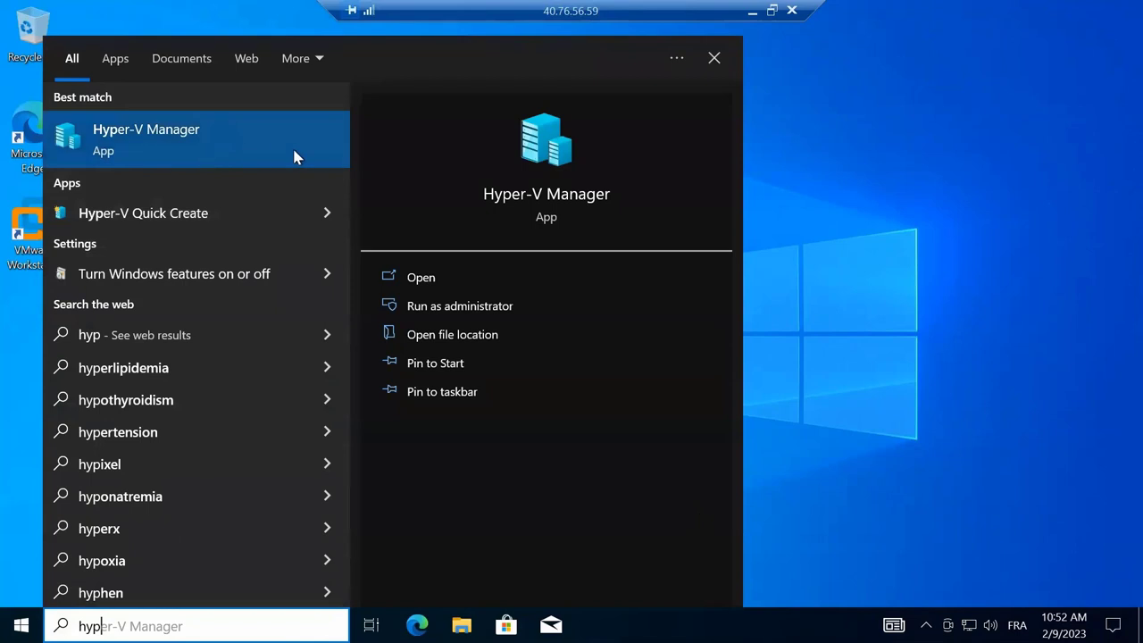
left_click(157, 150)
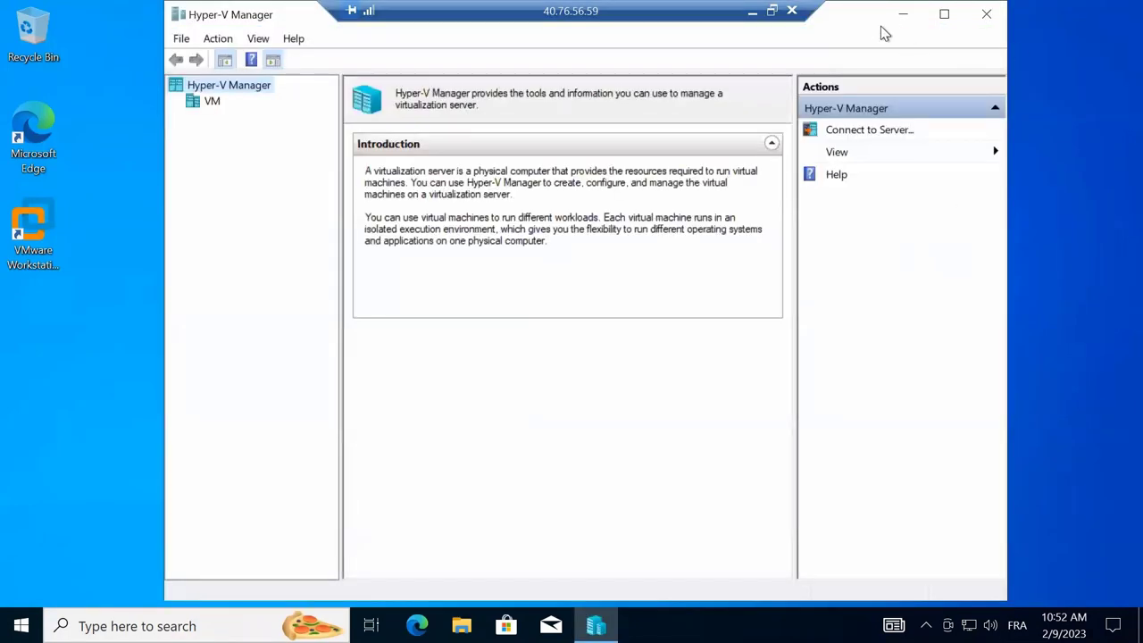
left_click(944, 14)
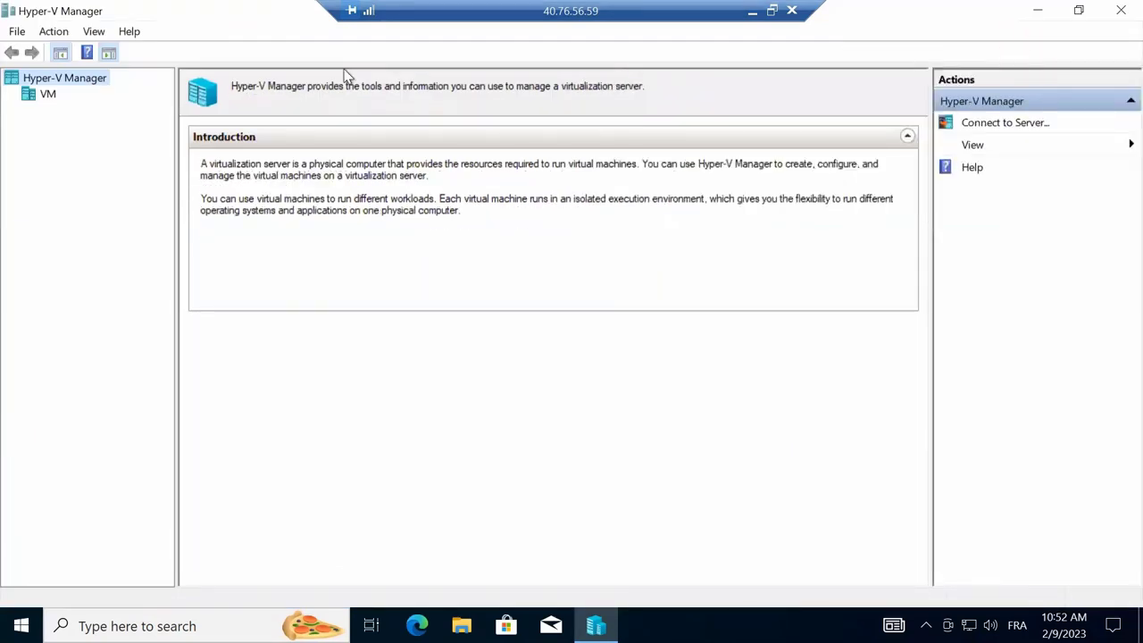
Step: Select the VM host and start the New Virtual Machine Wizard past its introduction
left_click(55, 97)
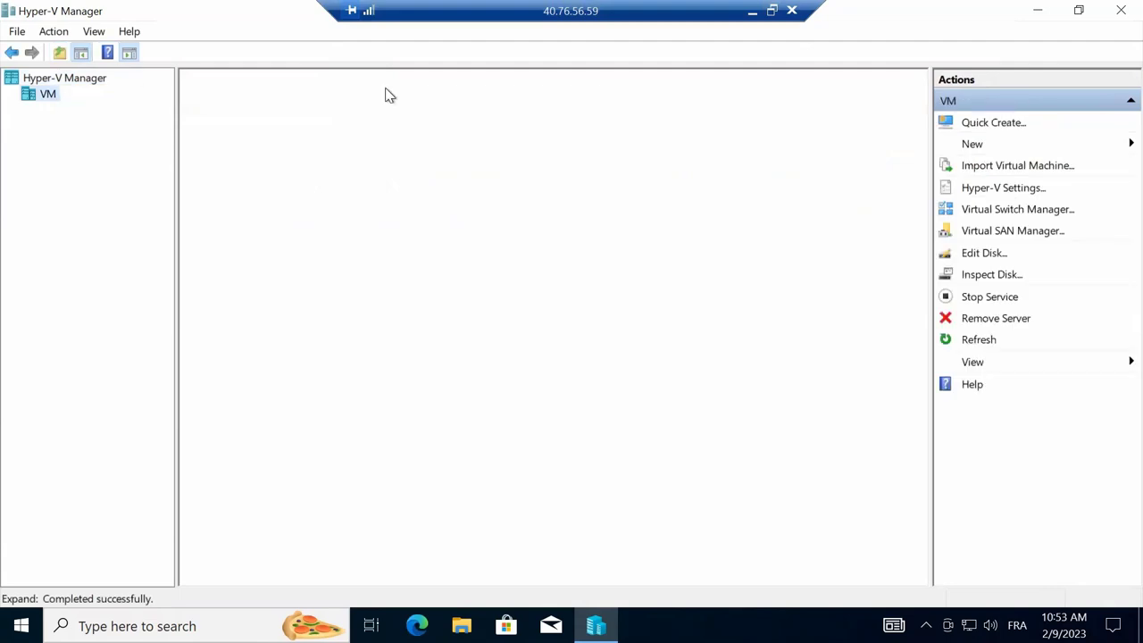
left_click(1027, 148)
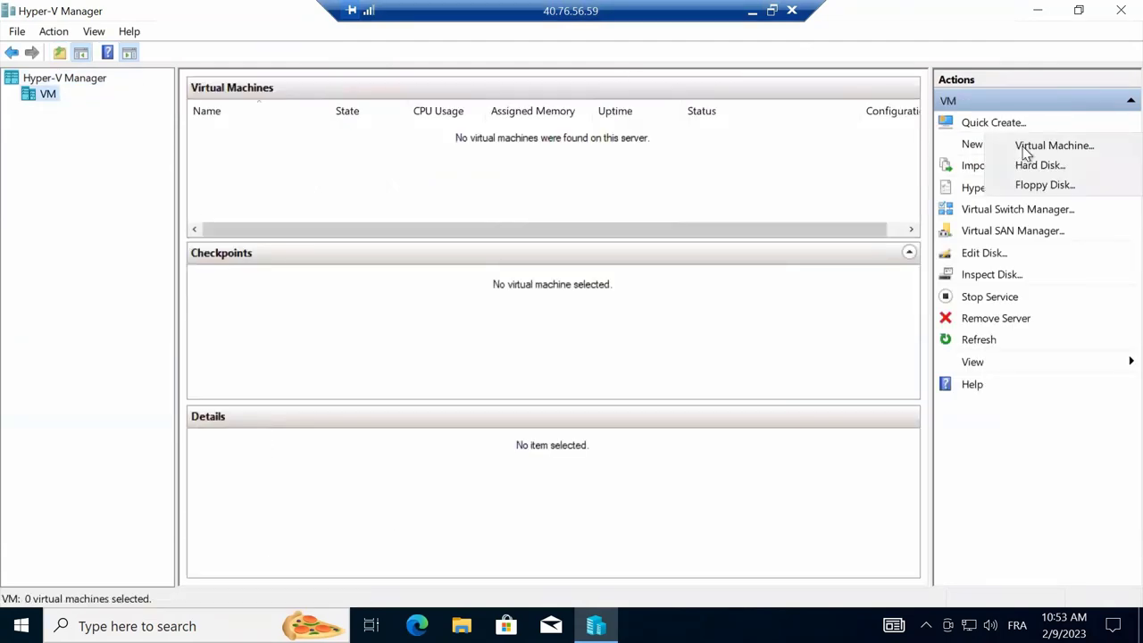
left_click(1090, 145)
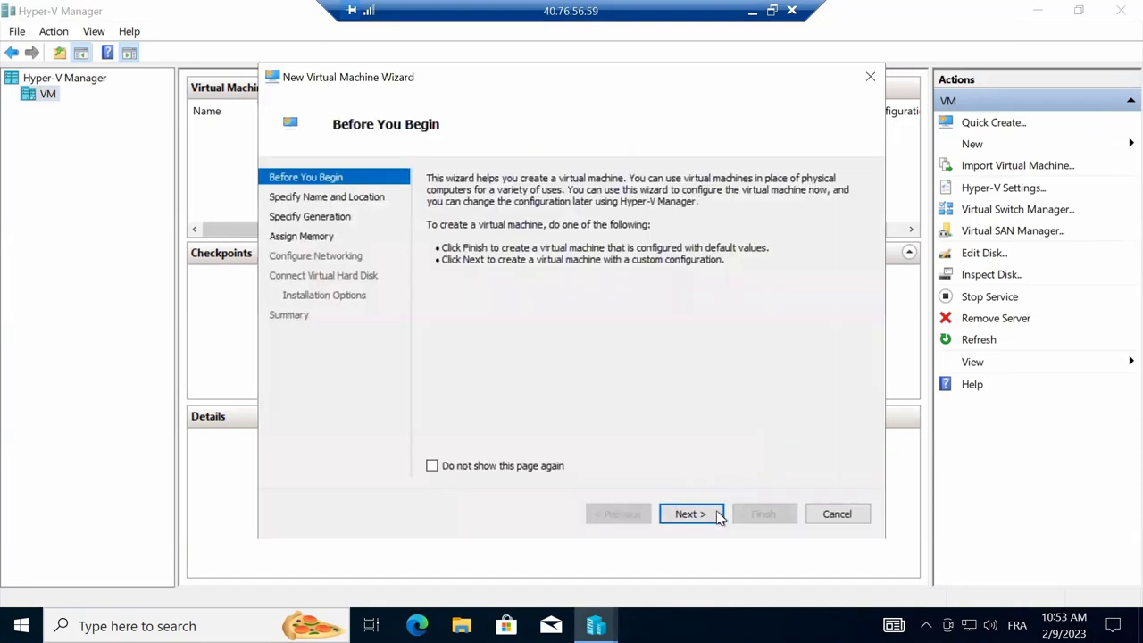
left_click(694, 514)
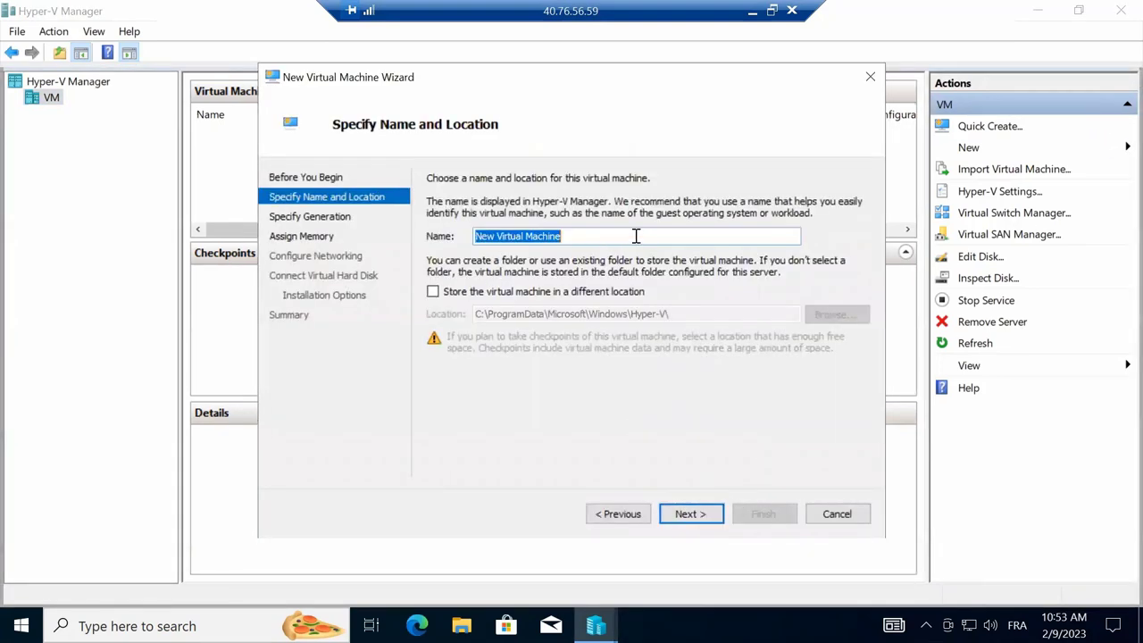
Step: Enter 'ub' as the new VM's name and advance to the Specify Generation page
type("ubuntu")
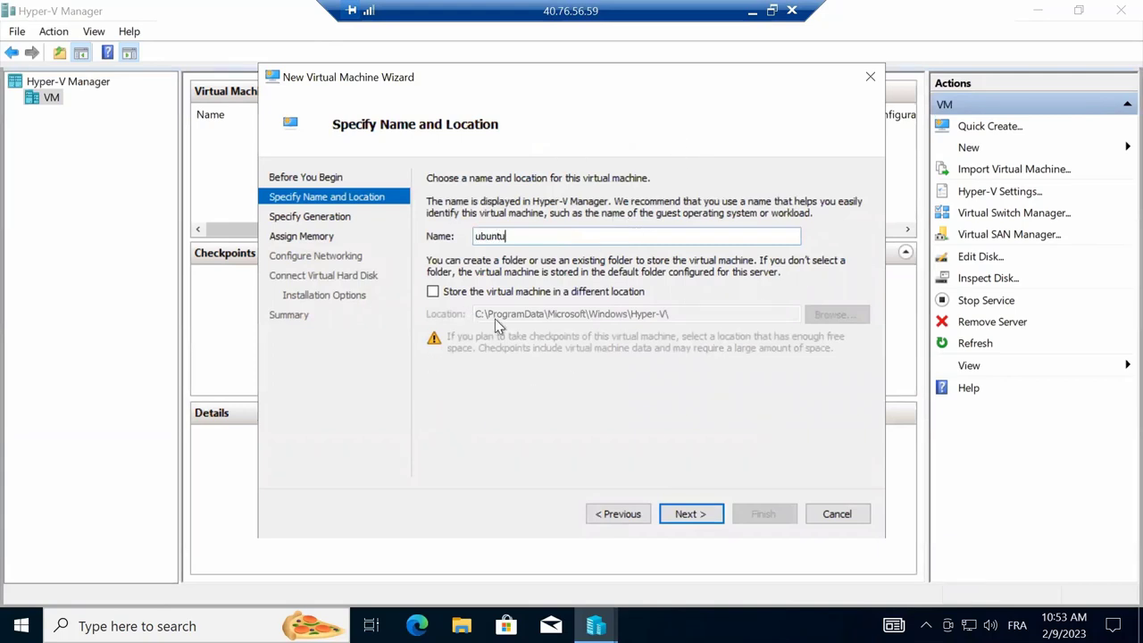
left_click(686, 516)
left_click(696, 527)
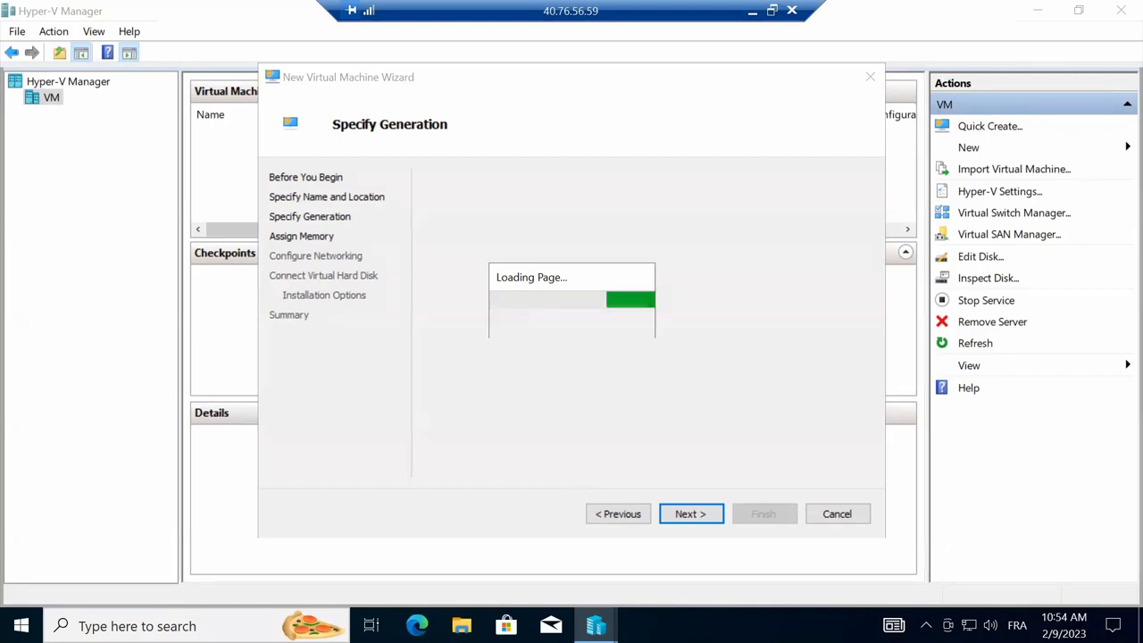
left_click(22, 625)
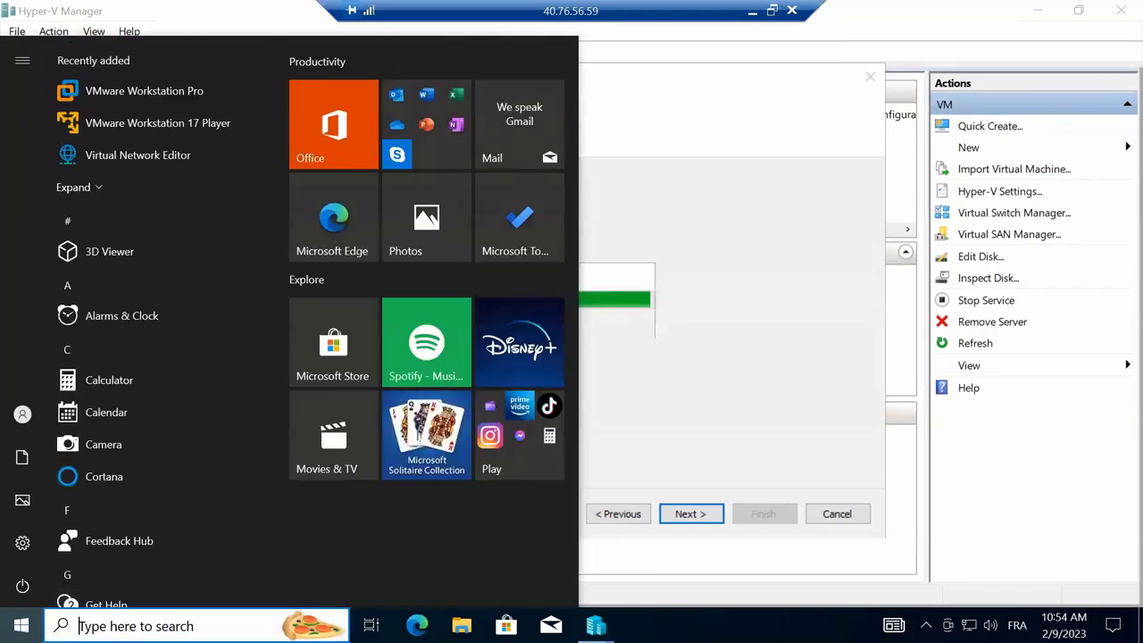
key("super+s")
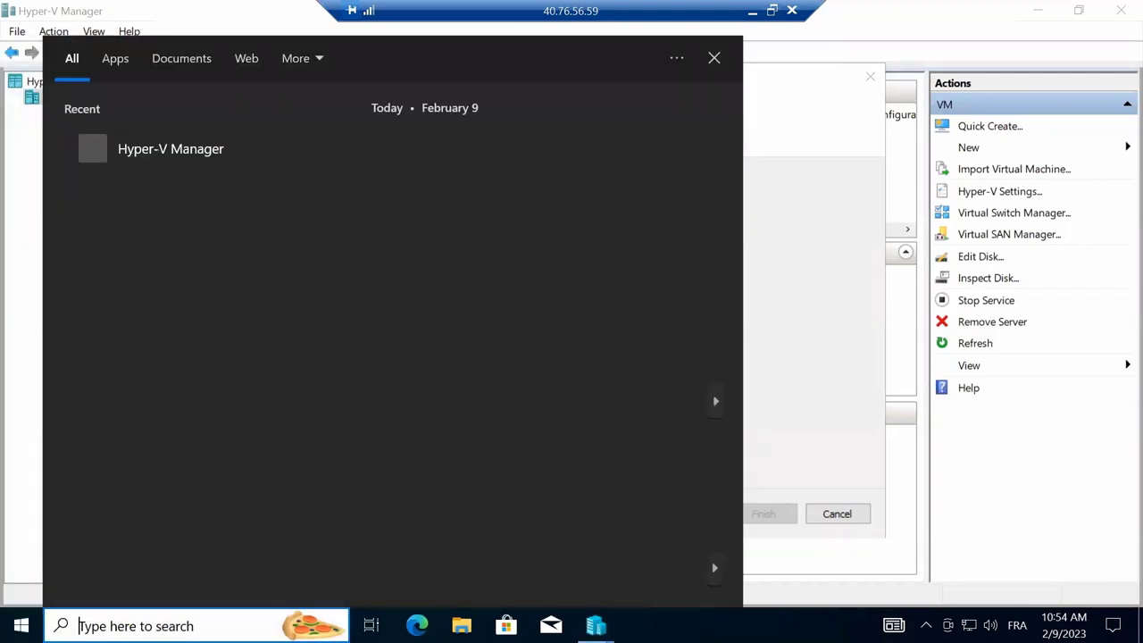
type("exe")
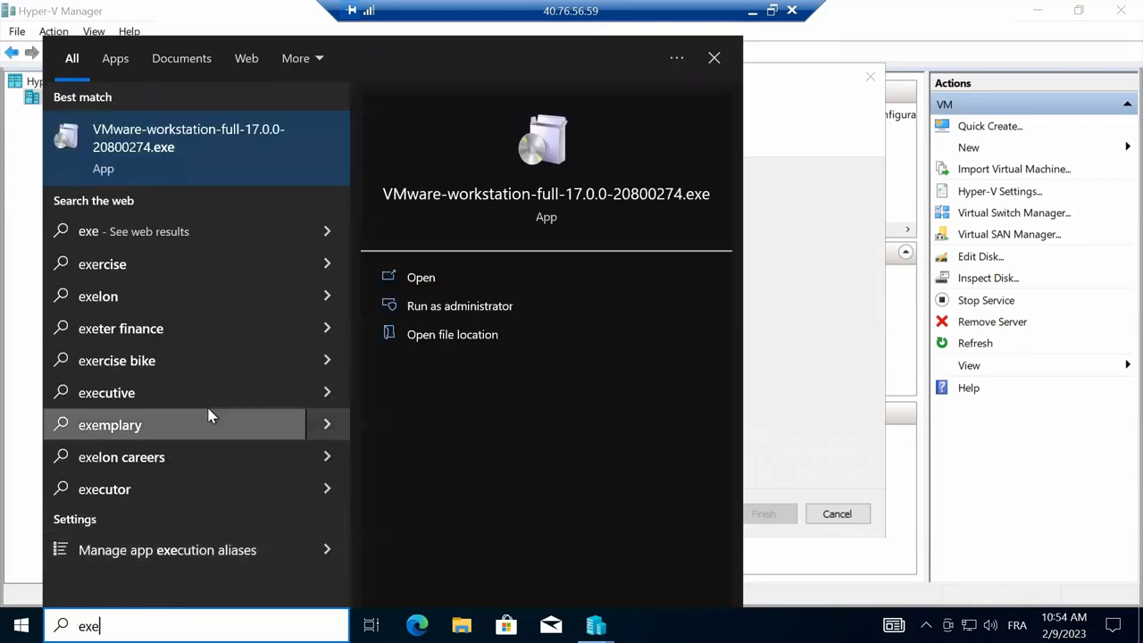
key("BackSpace")
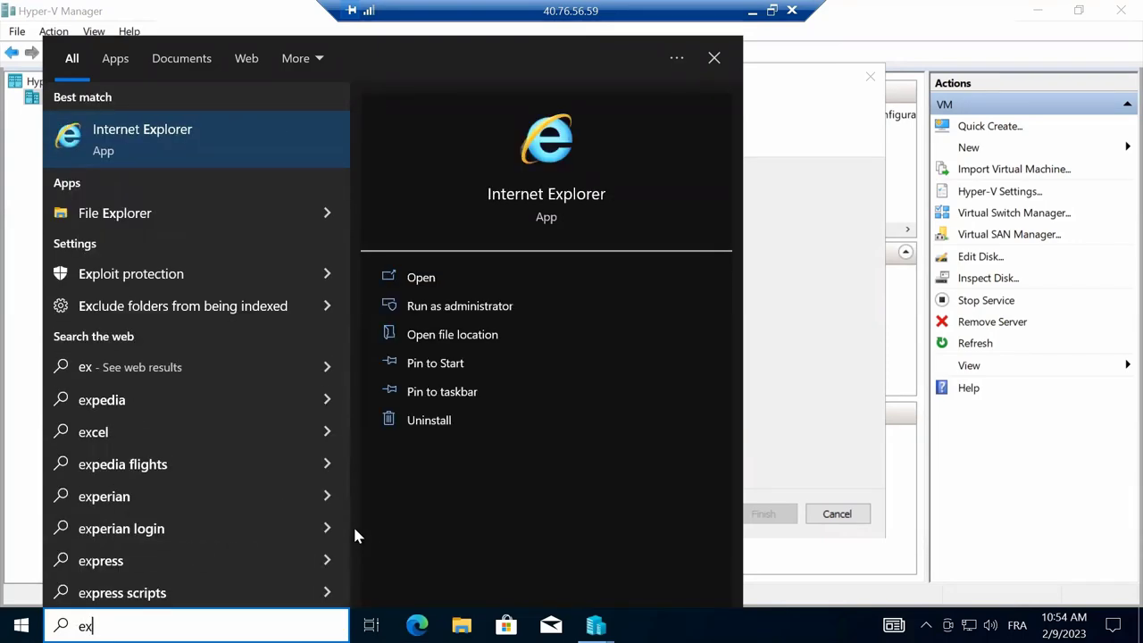
type("ce")
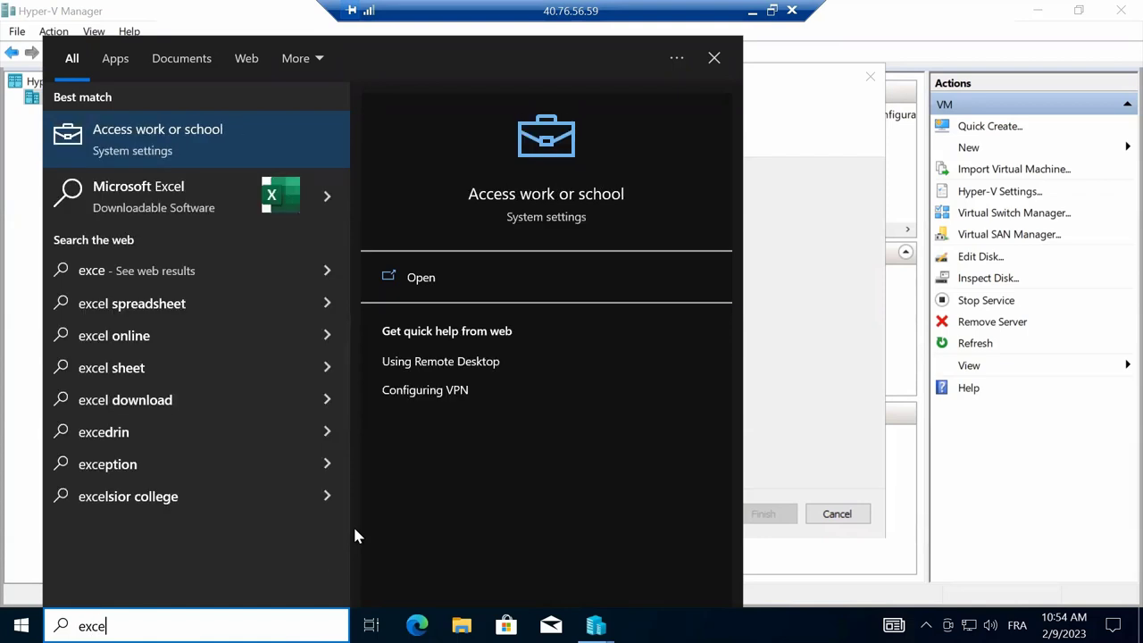
key("ctrl+a")
type("r")
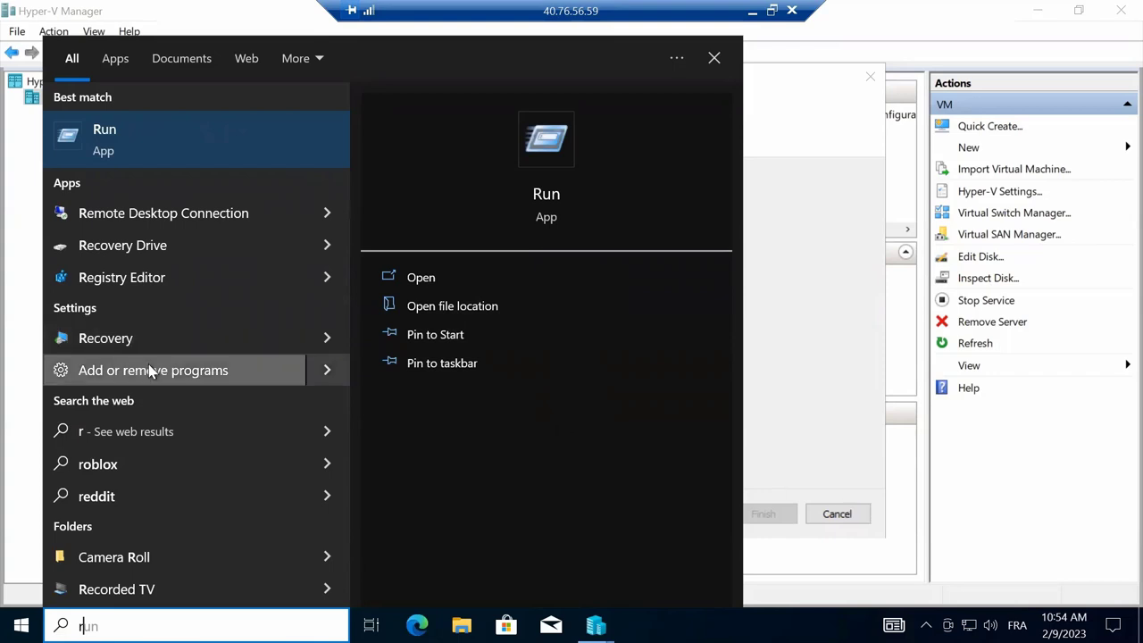
left_click(773, 334)
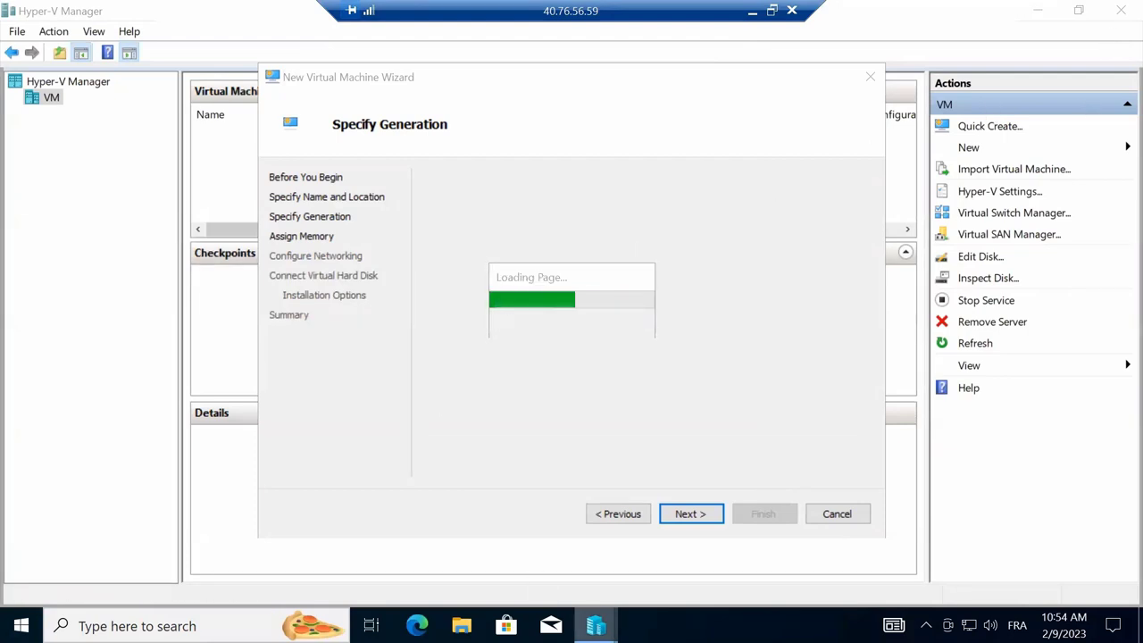
Step: Try closing the frozen wizard and Hyper-V Manager windows from the taskbar, dismissing the error
right_click(595, 626)
left_click(582, 584)
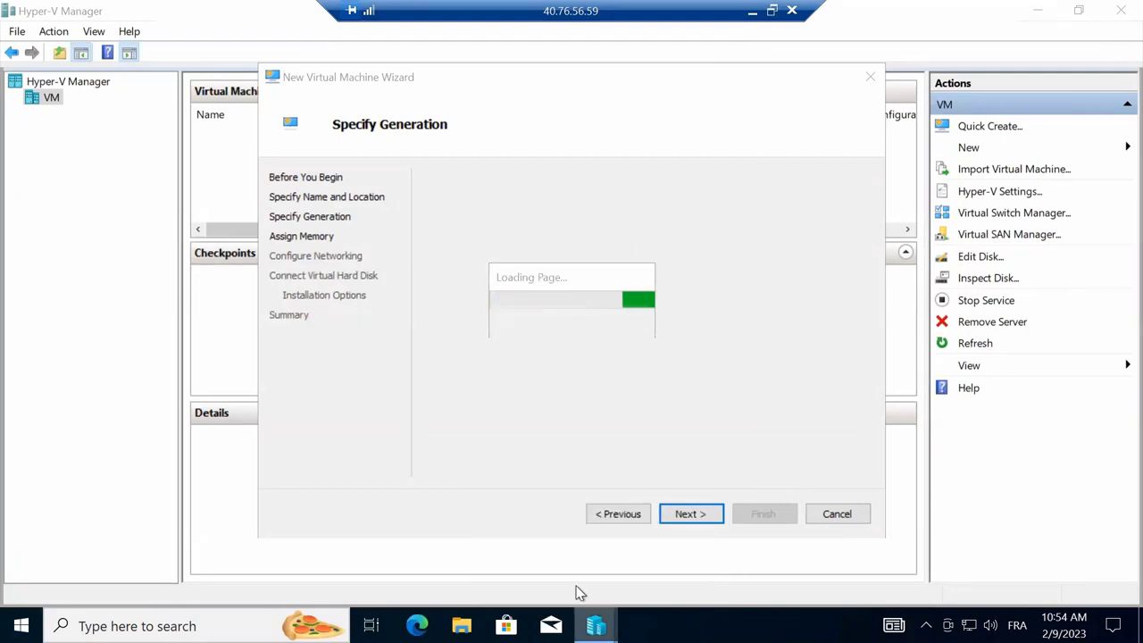
left_click(707, 357)
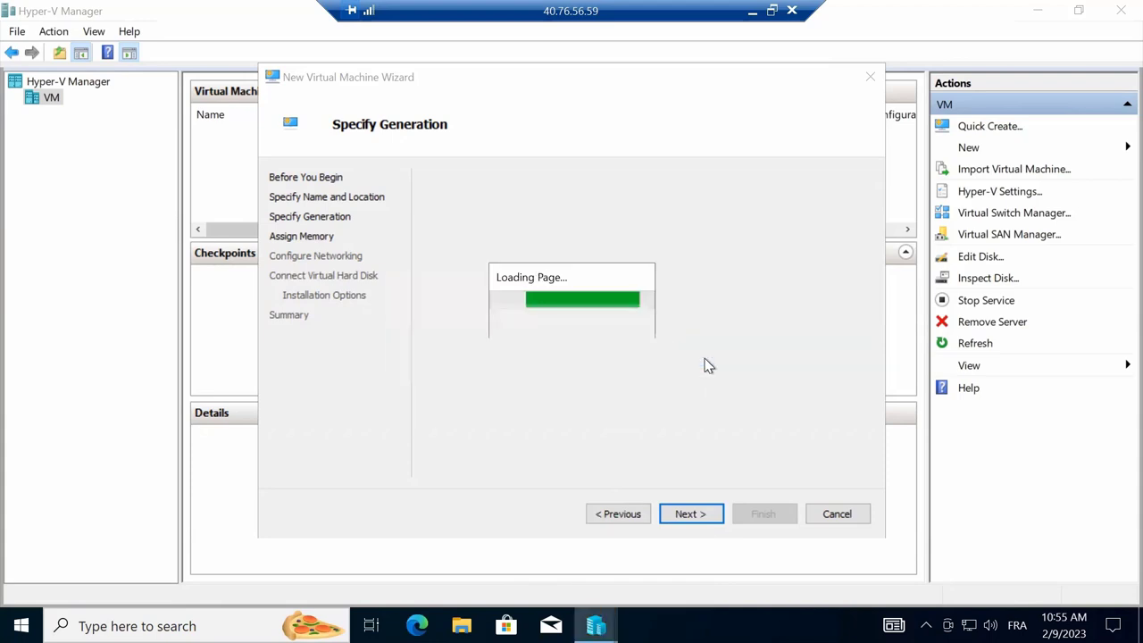
mouse_move(595, 623)
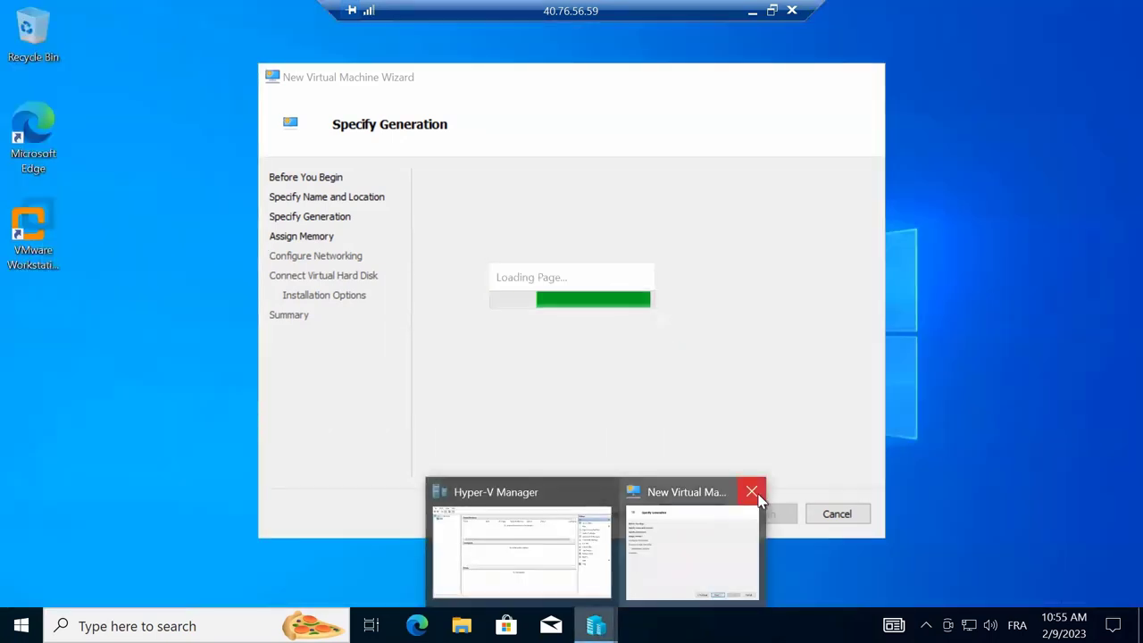
left_click(753, 491)
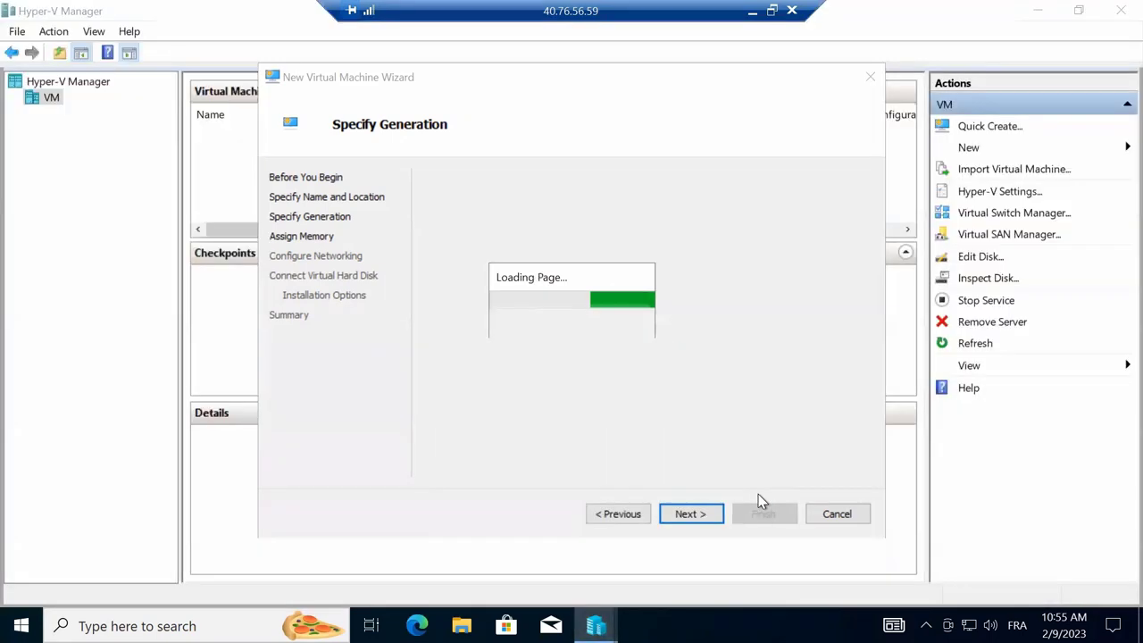
mouse_move(596, 624)
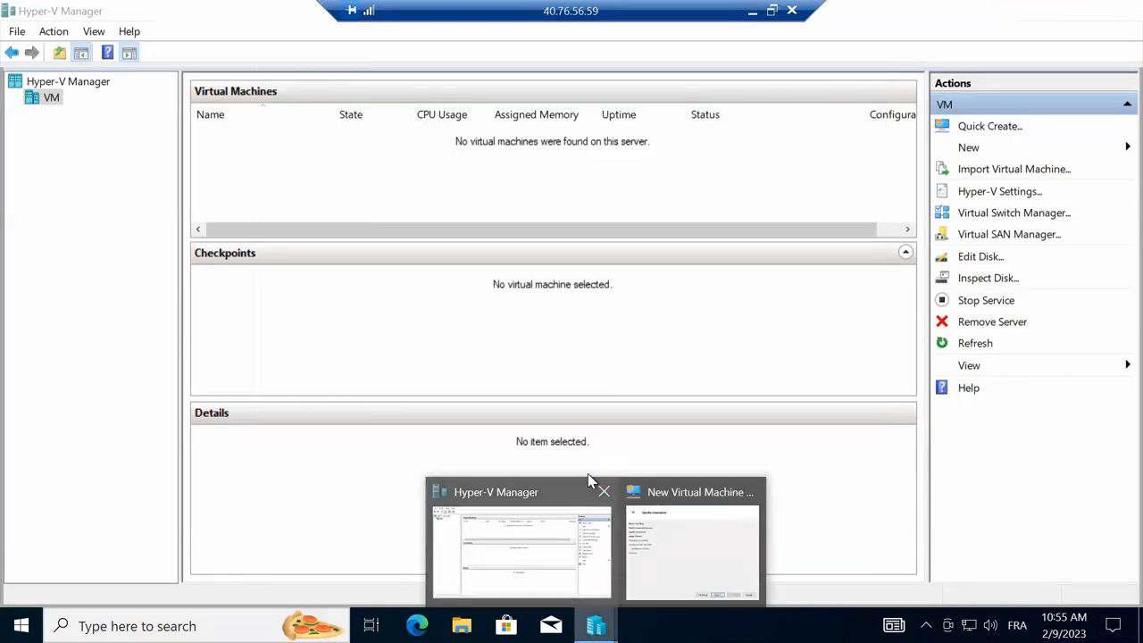
left_click(604, 491)
Step: Dismiss the MMC error and launch a fresh Hyper-V Manager window from the jump list
right_click(596, 625)
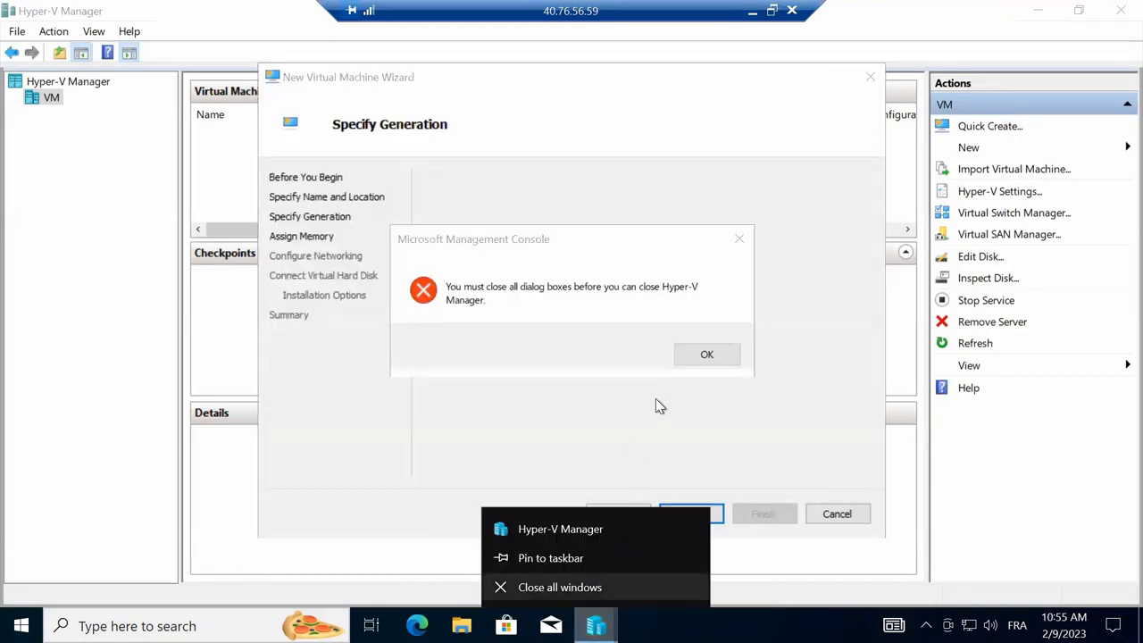
left_click(708, 357)
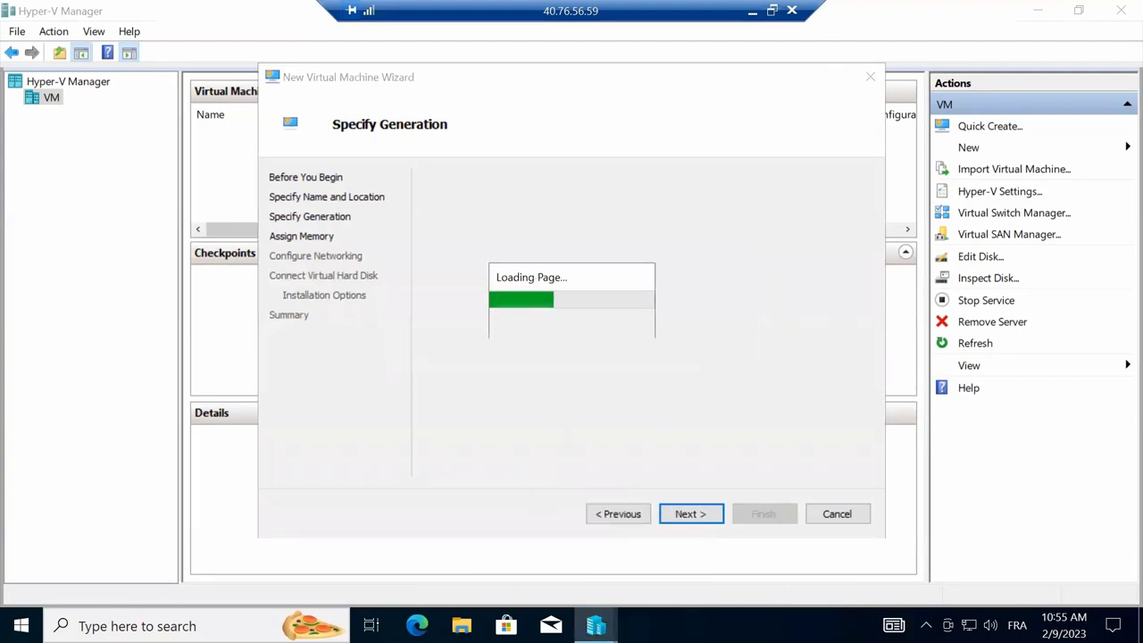
right_click(596, 625)
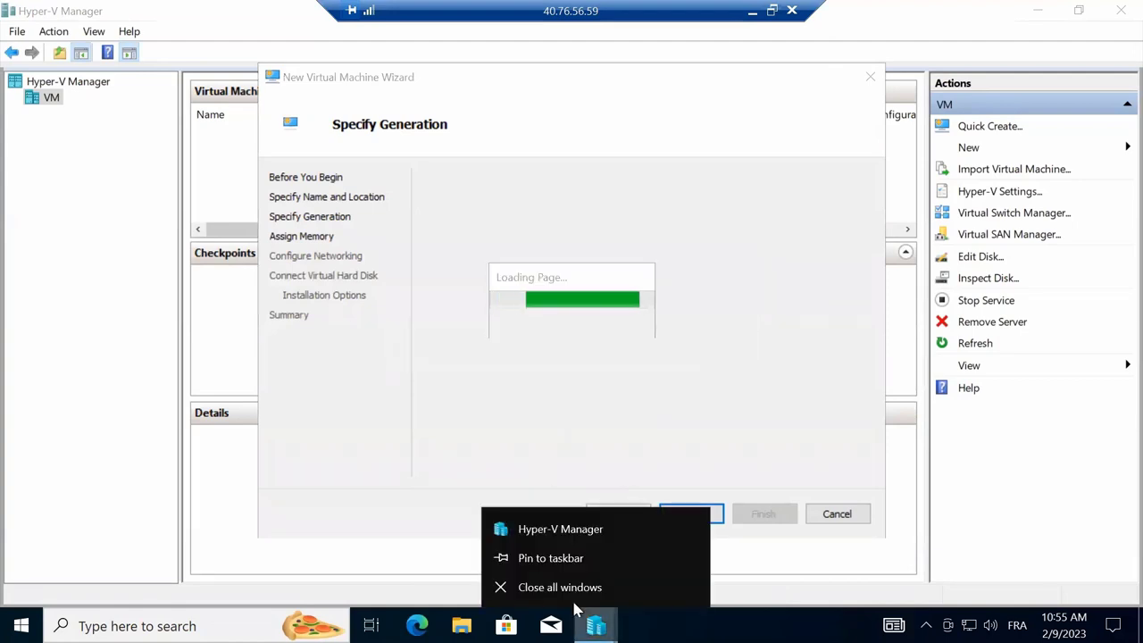
left_click(561, 530)
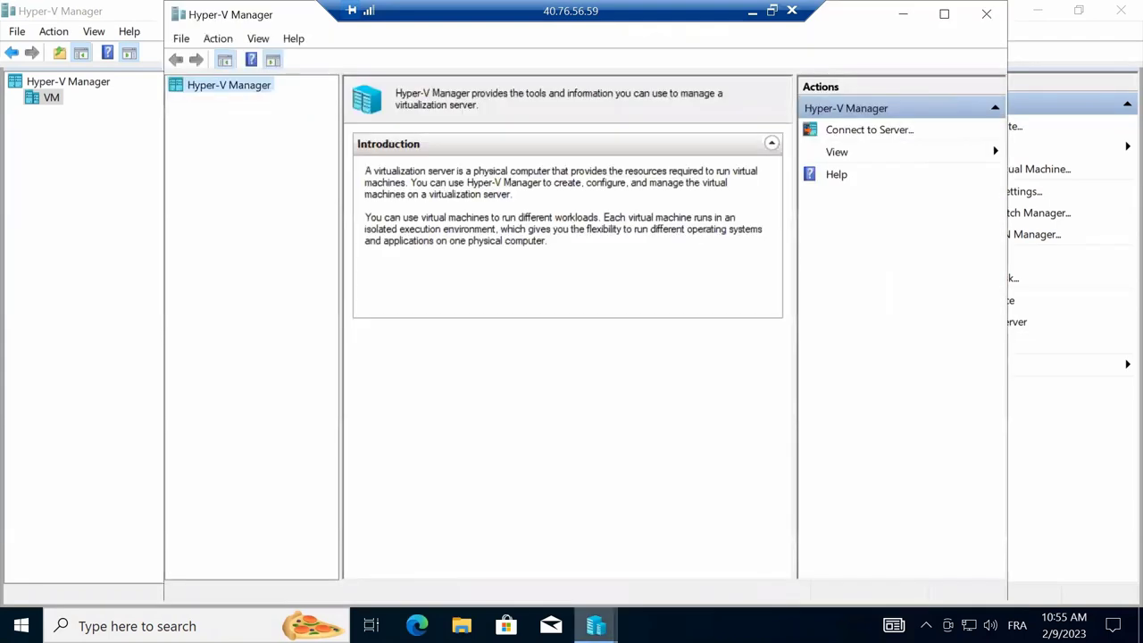
mouse_move(596, 625)
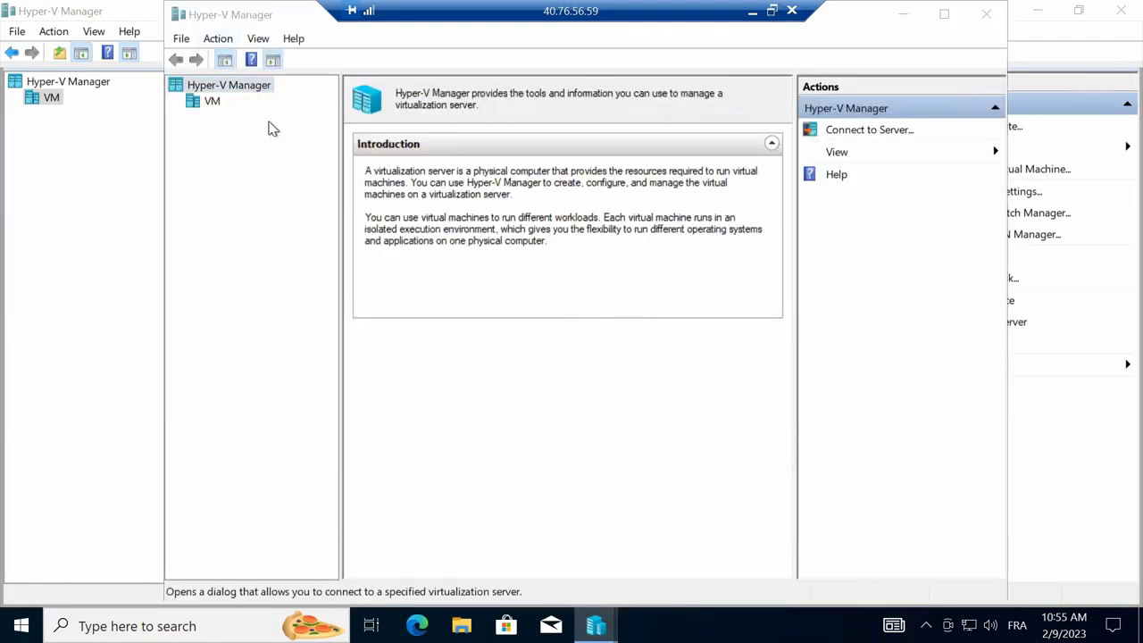
Step: Start a new virtual machine named 'ubuntu' on the VM host and advance past Specify Generation
left_click(210, 102)
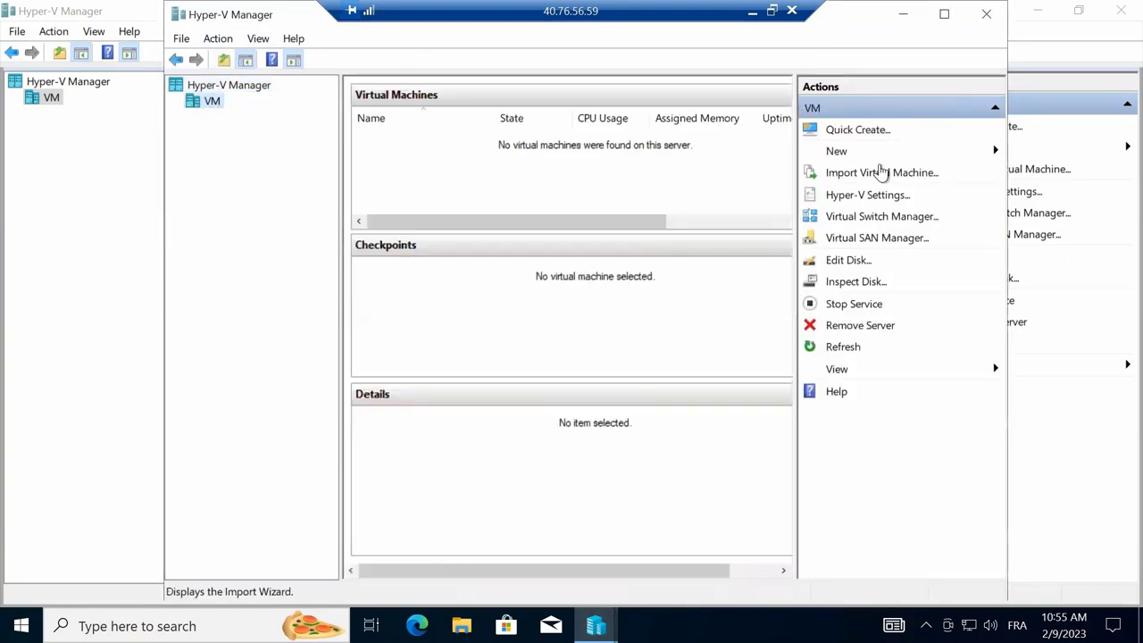
left_click(931, 159)
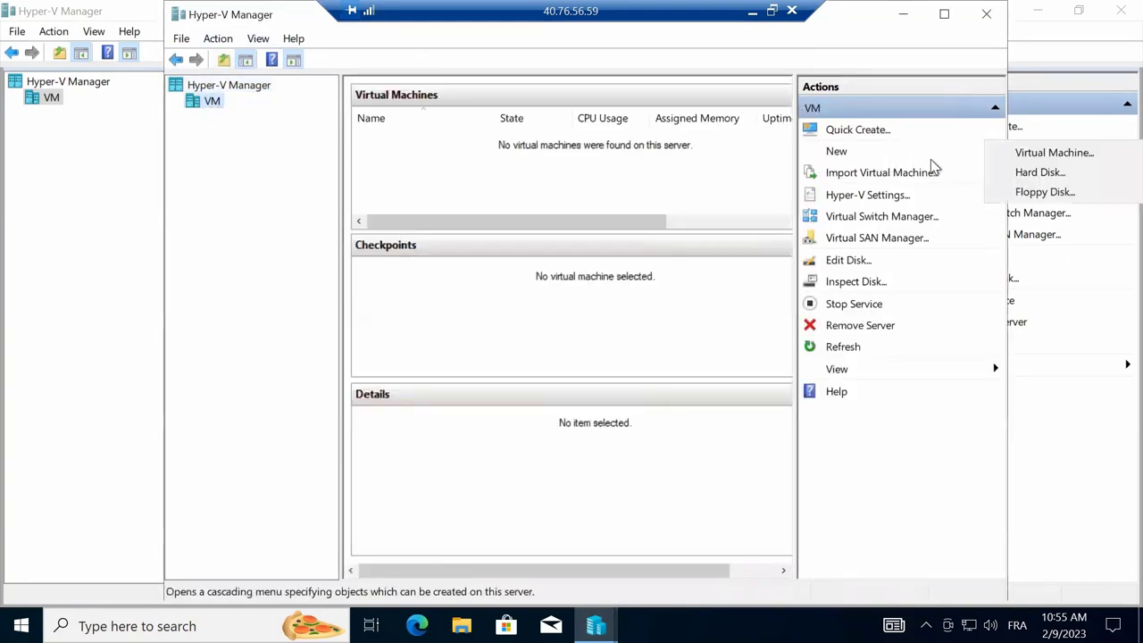
left_click(1105, 153)
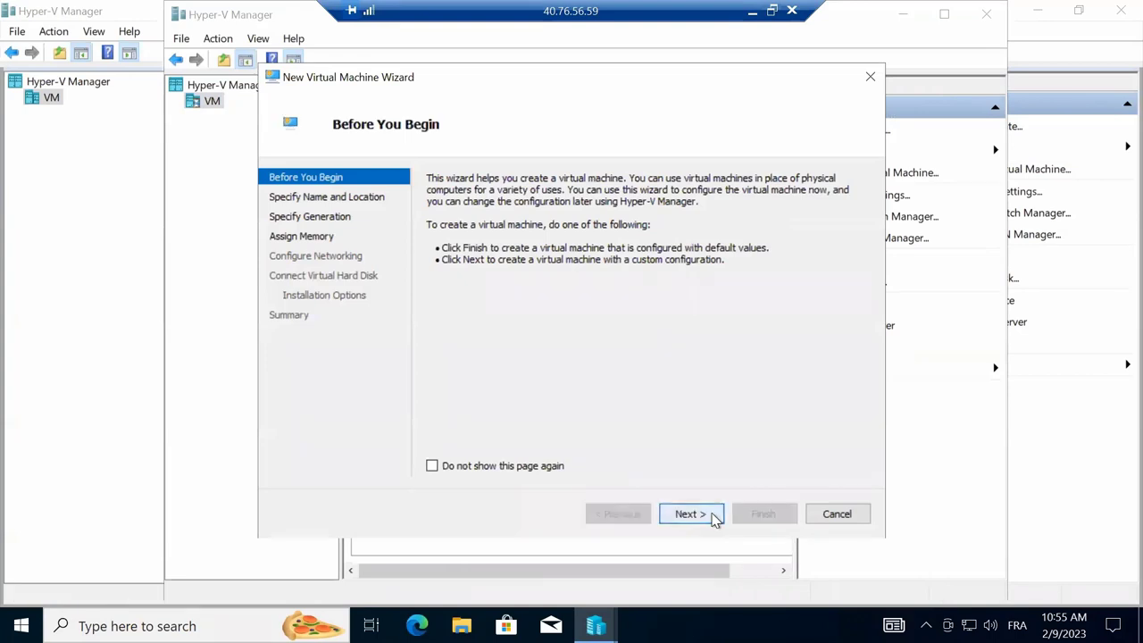
left_click(713, 514)
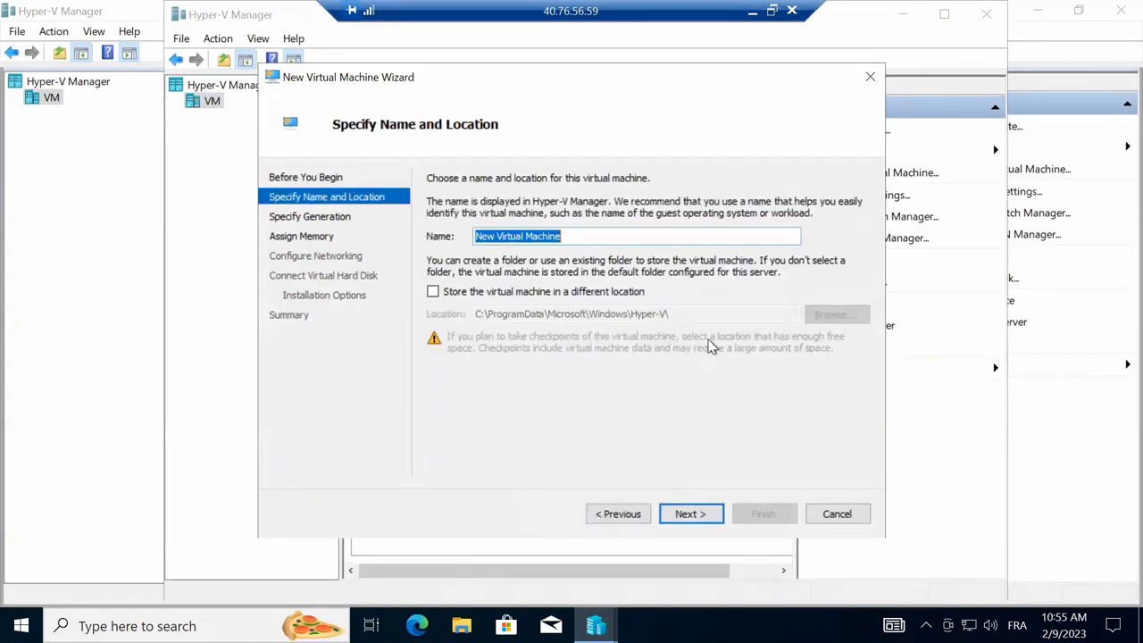
type("ubunt")
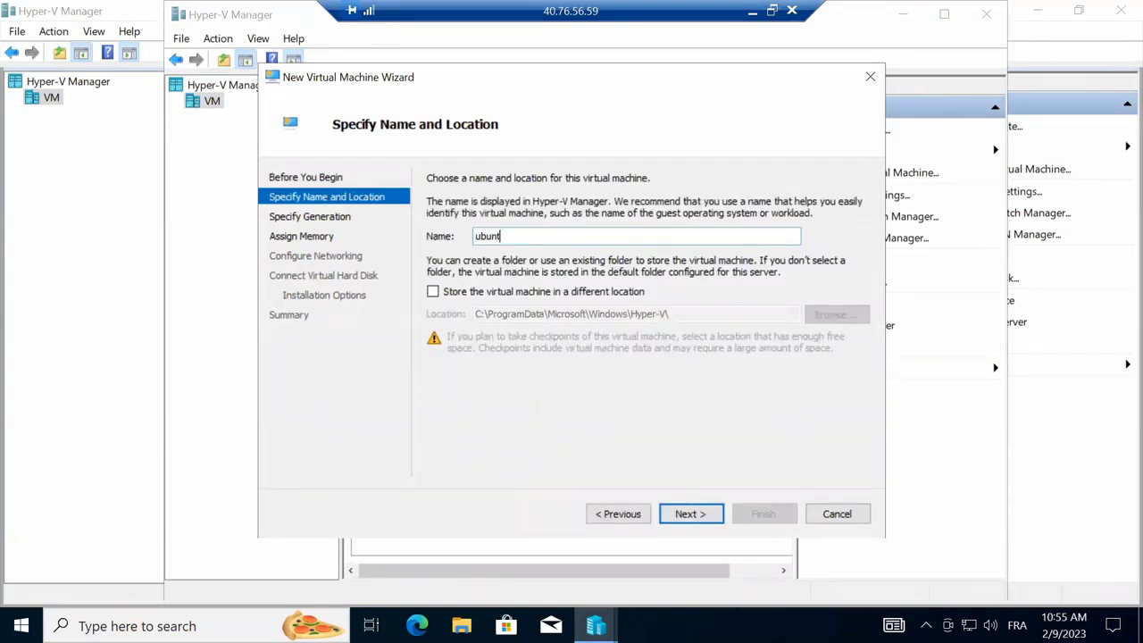
type("u")
key("Return")
left_click(666, 519)
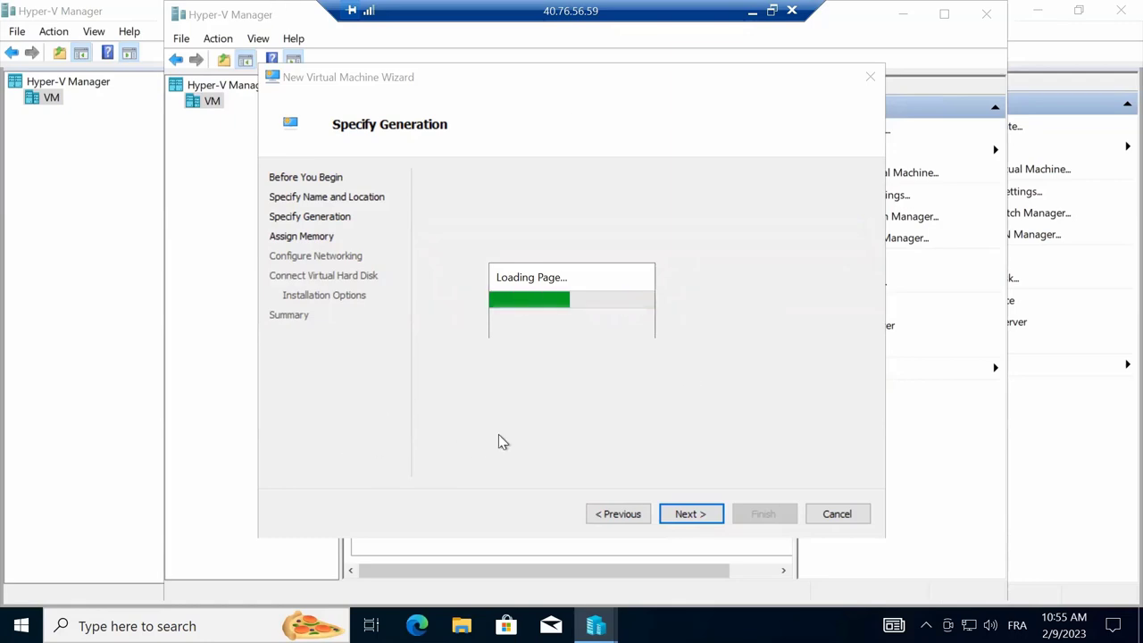
Step: Switch between the Hyper-V Manager and New Virtual Machine wizard windows from the taskbar
mouse_move(595, 625)
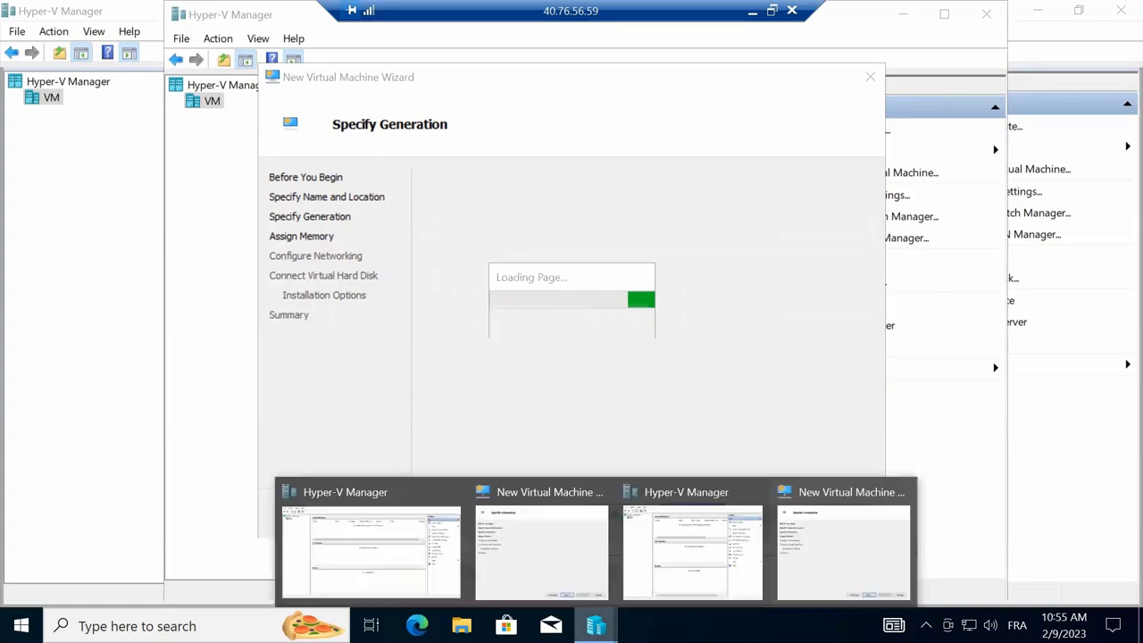
left_click(536, 558)
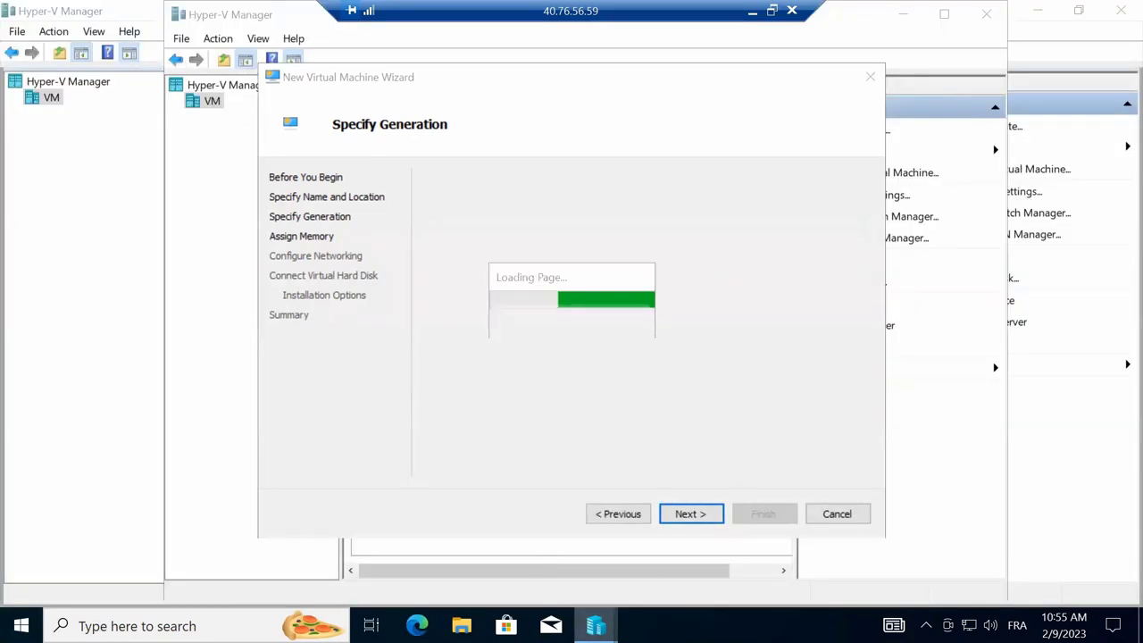
mouse_move(596, 626)
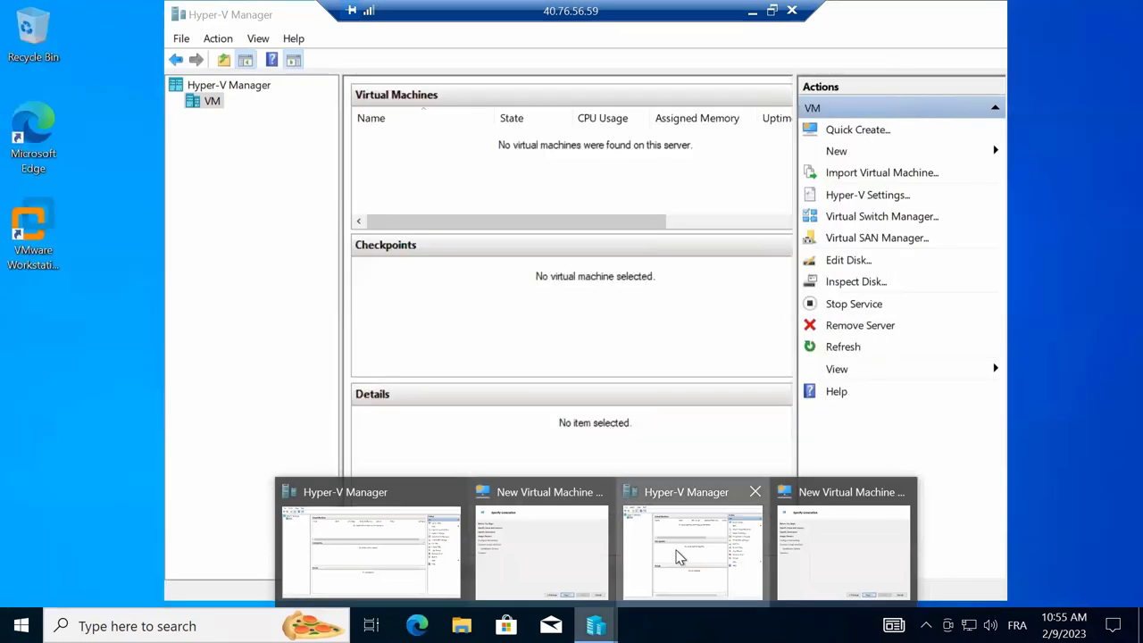
left_click(676, 554)
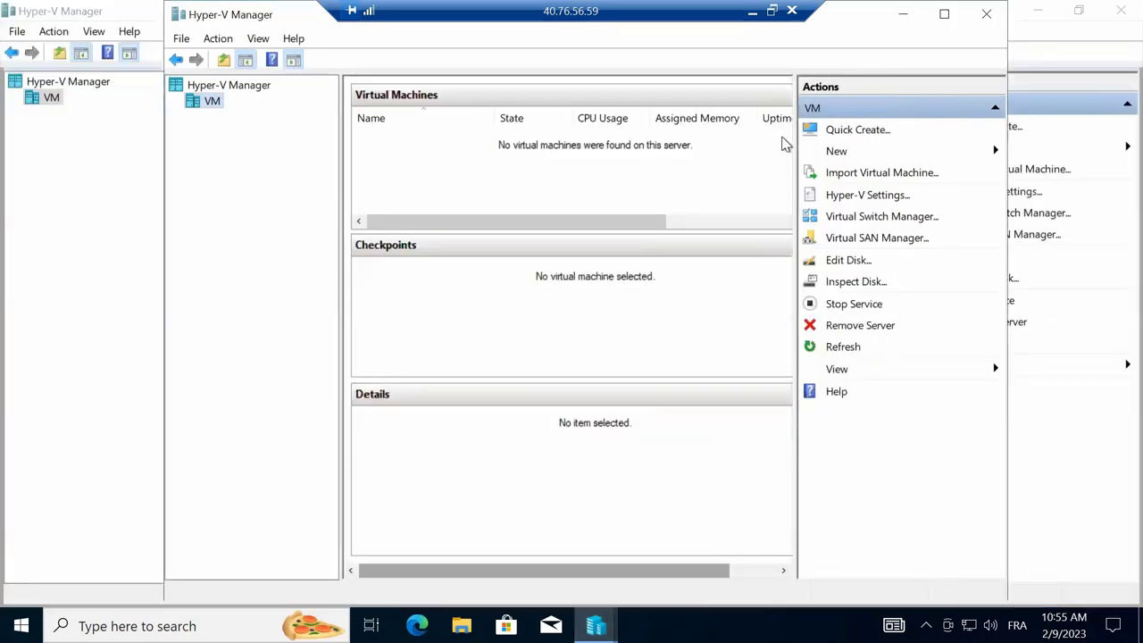
mouse_move(596, 626)
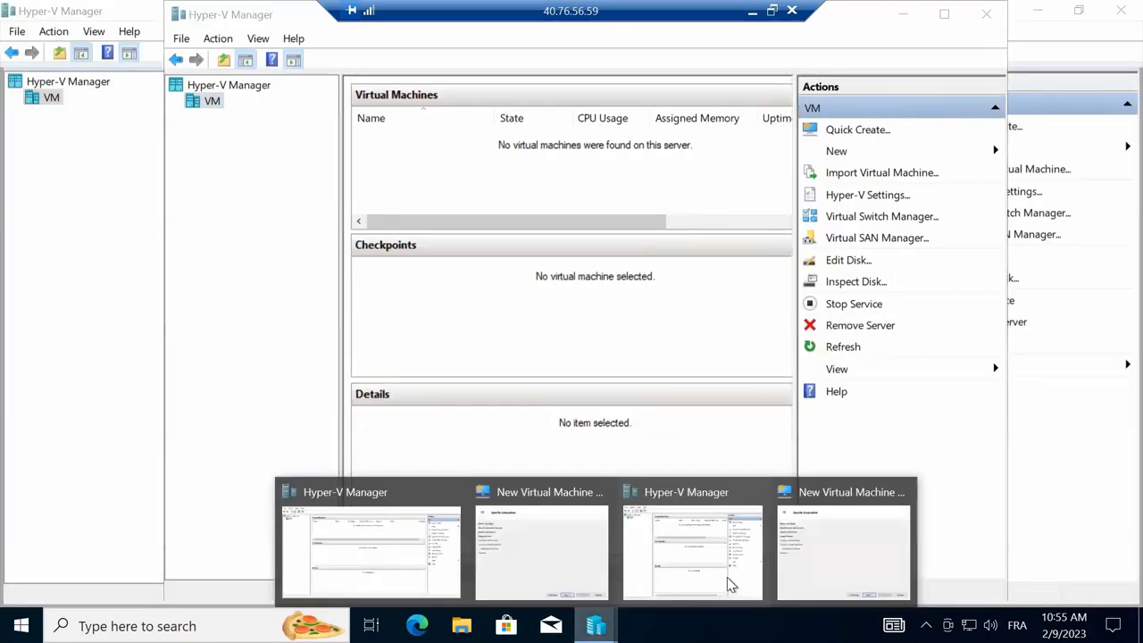
left_click(813, 575)
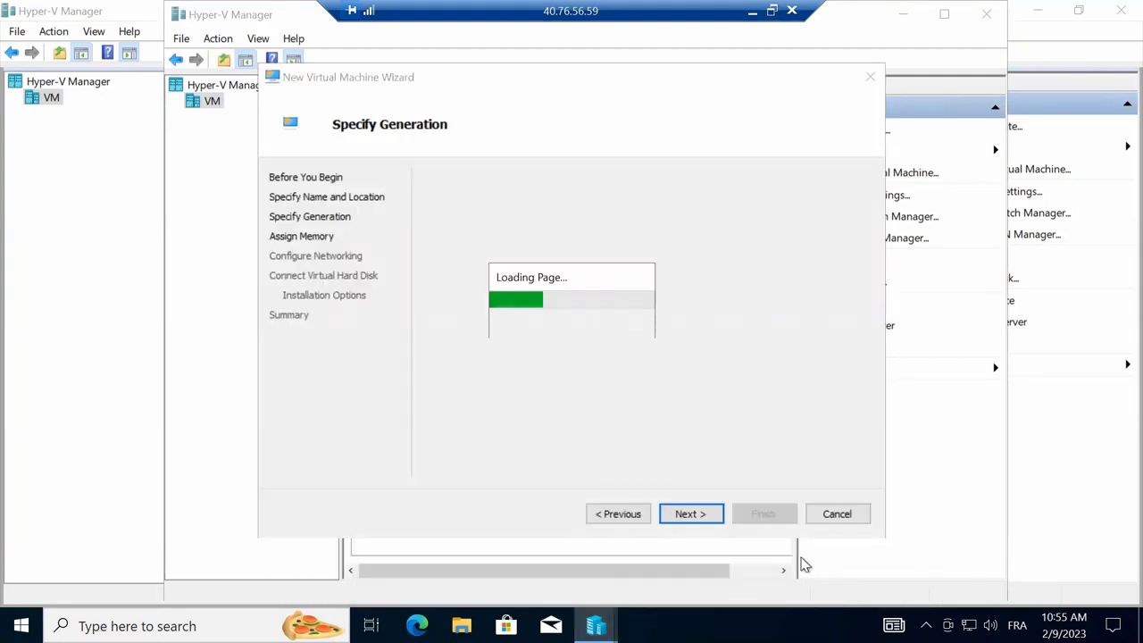
Step: Open File Explorer, check the Hyper-V window previews, and minimize the remote desktop session
left_click(462, 625)
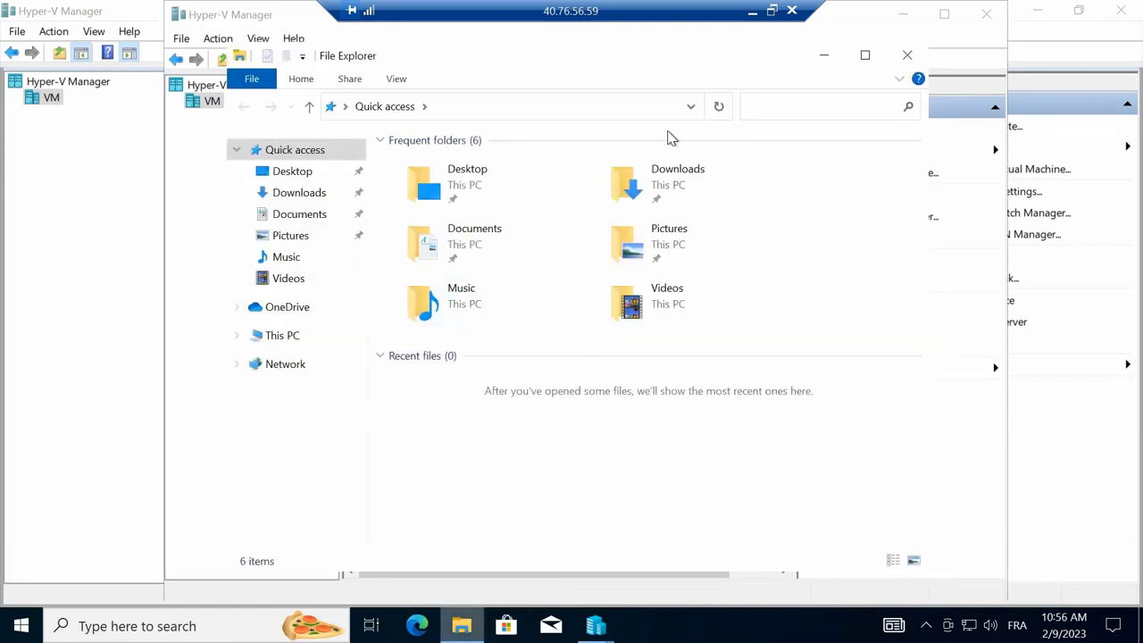
left_click(596, 626)
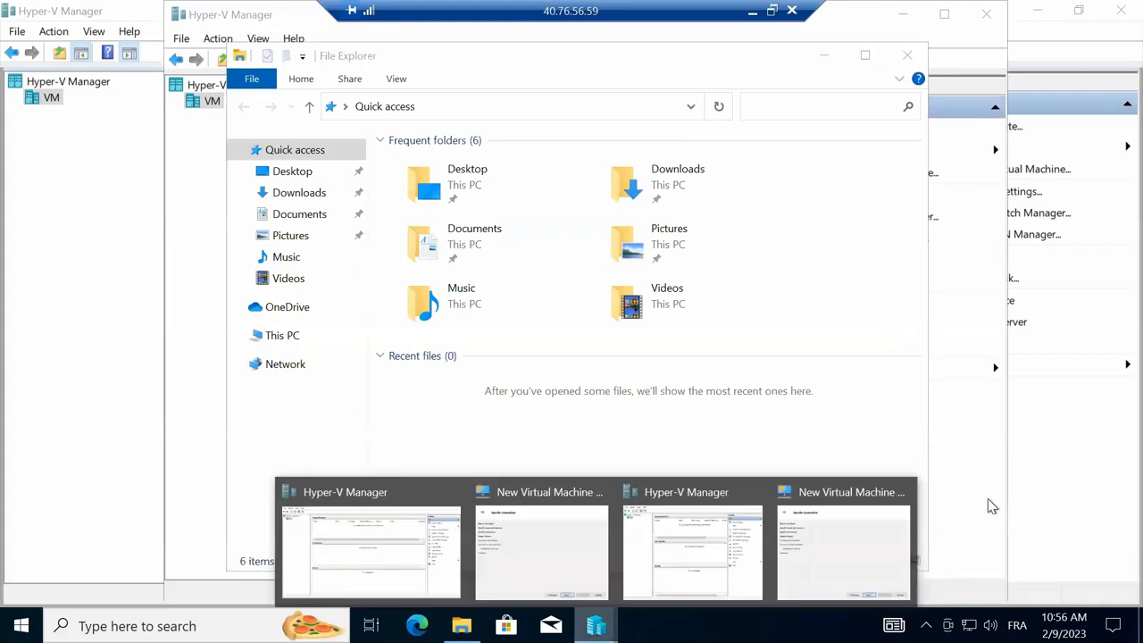
mouse_move(827, 517)
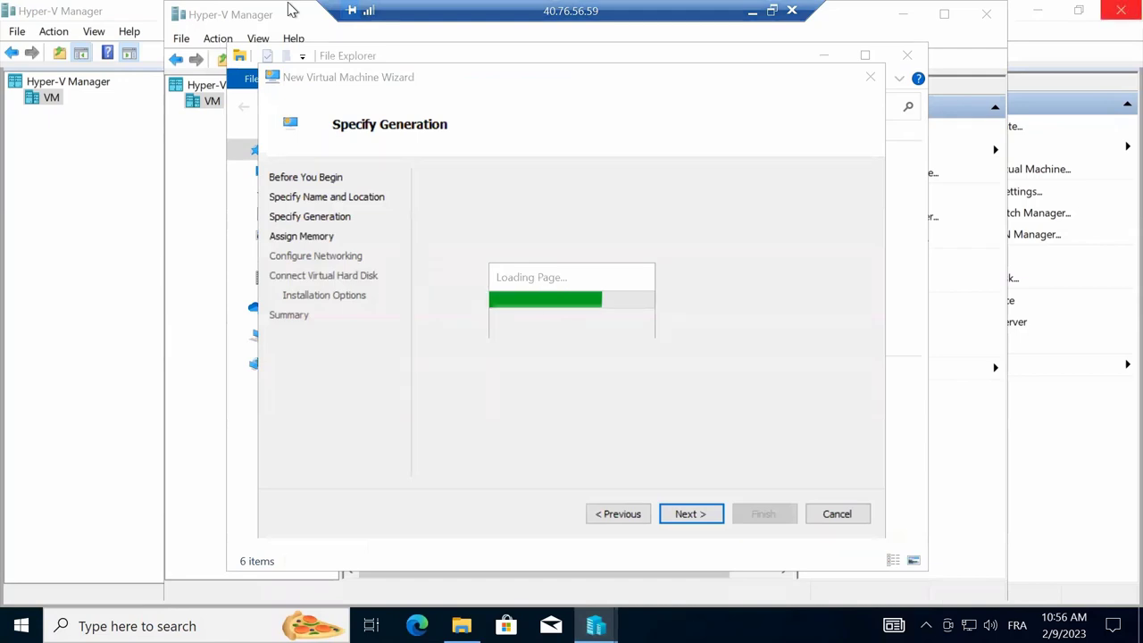
left_click(748, 11)
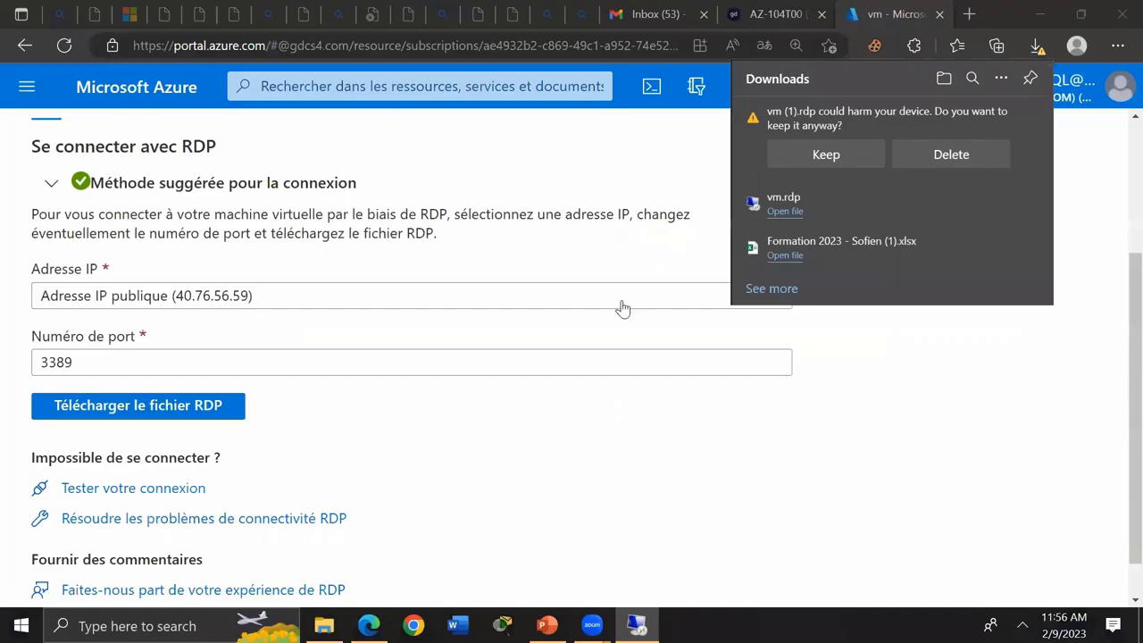
Step: In local File Explorer, browse Sauvegarde 01 (D:) into the training folder and select lctc
key("alt+Tab")
left_click(140, 459)
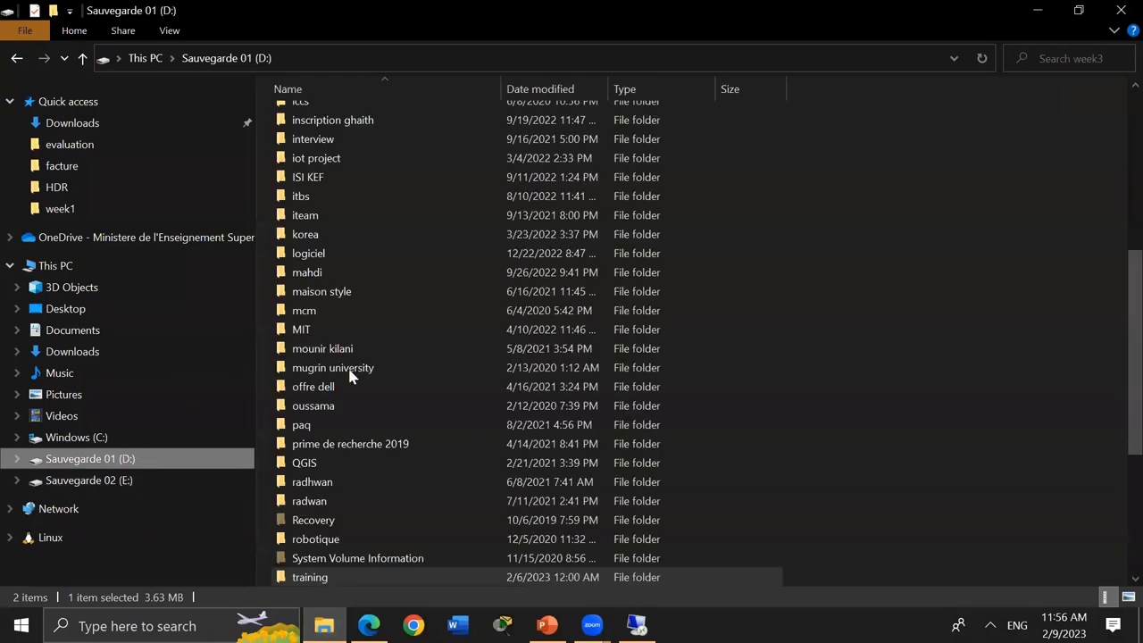
type("t")
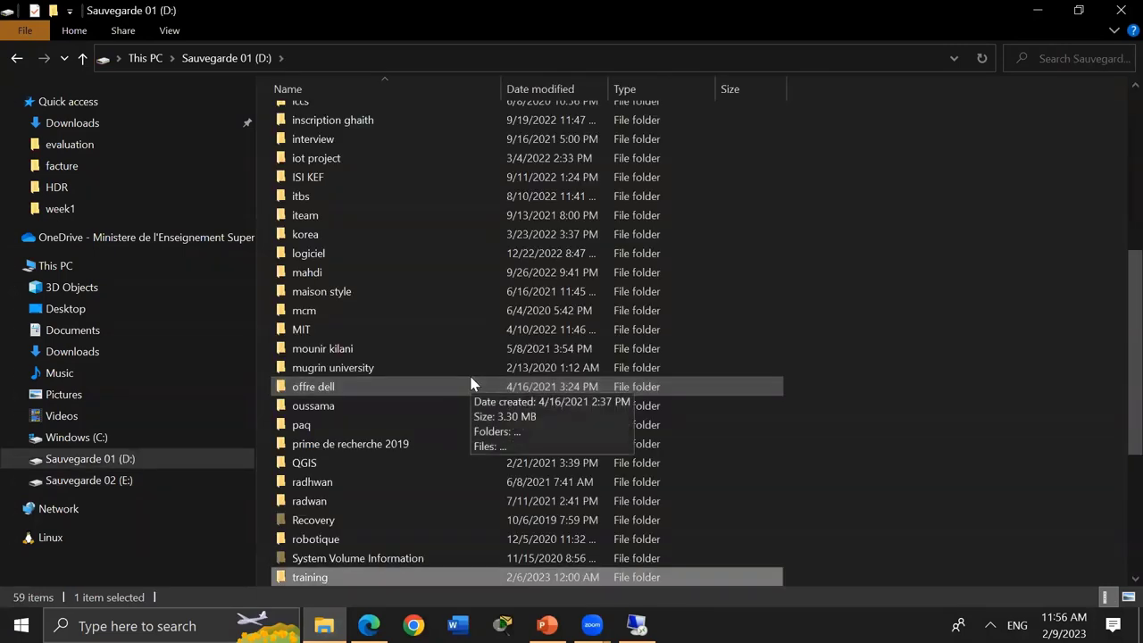
key("Return")
key("Down")
key("Down")
key("Down")
key("Down")
key("Down")
key("Down")
key("Down")
key("Down")
key("Down")
key("Down")
key("Down")
key("Down")
key("Down")
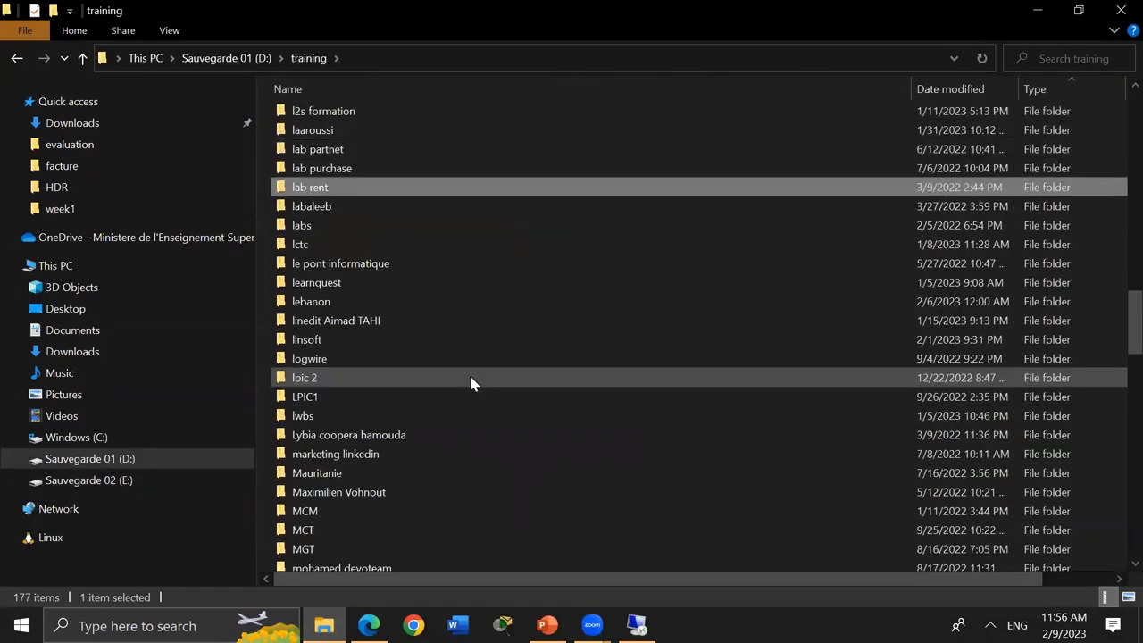
type("lab")
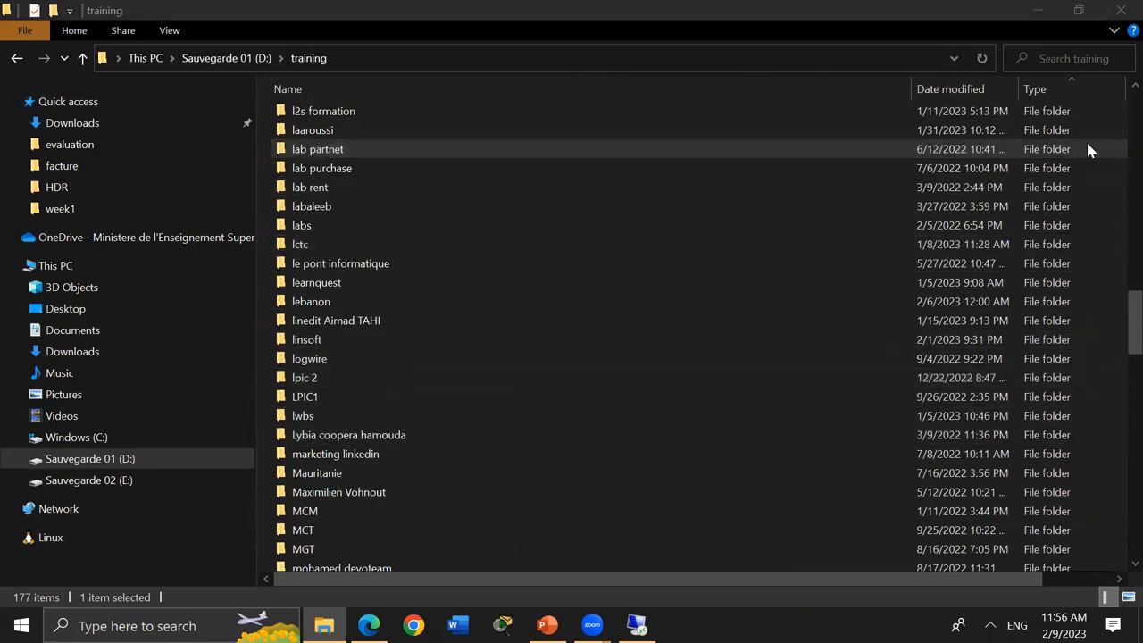
left_click(444, 249)
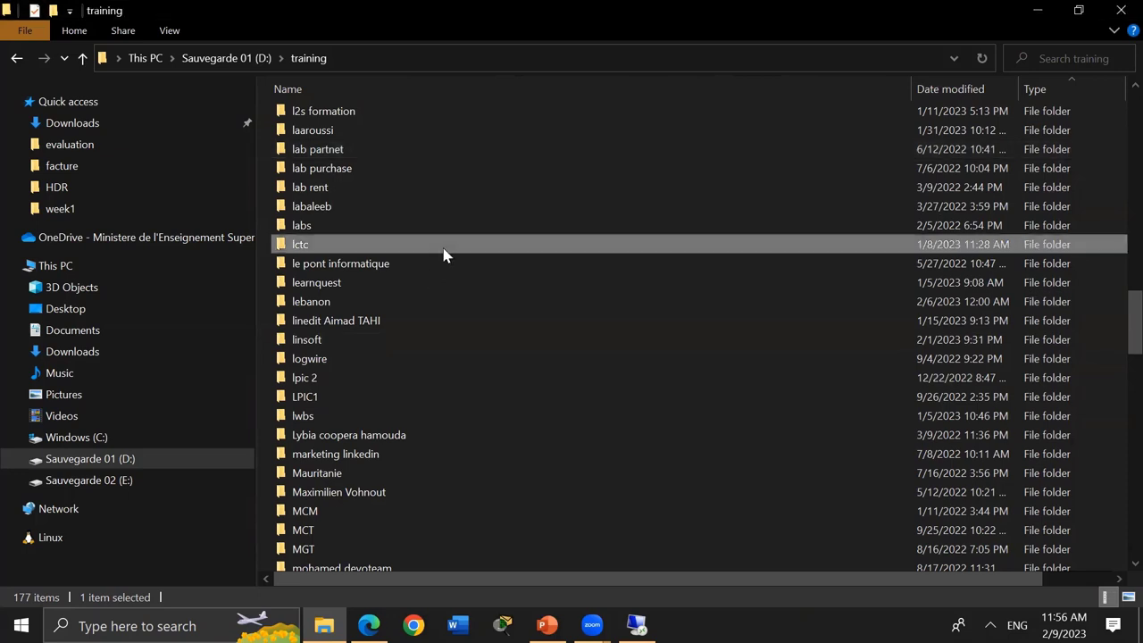
Step: Open the logiciel folder on D:, then return to the remote session's VM wizard
left_click(226, 57)
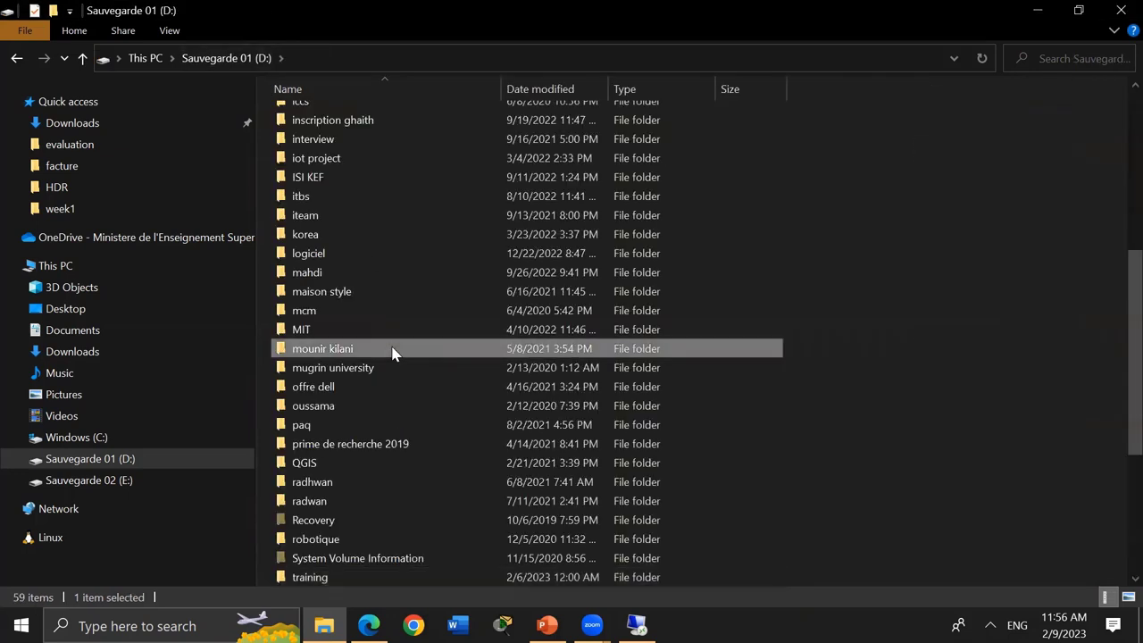
type("lo")
key("Return")
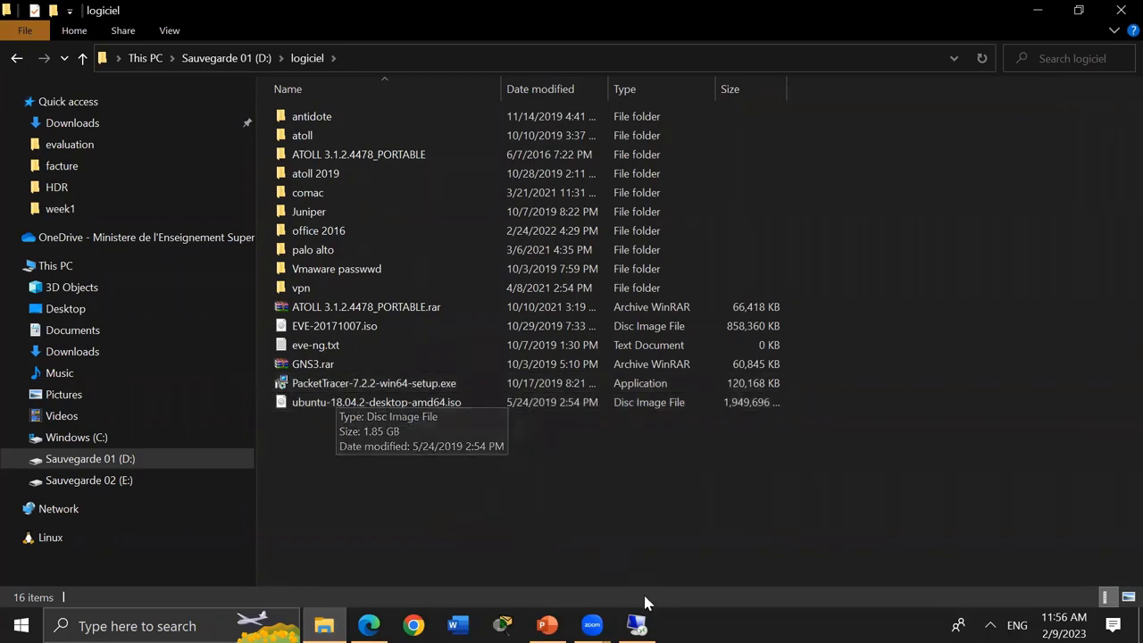
left_click(637, 625)
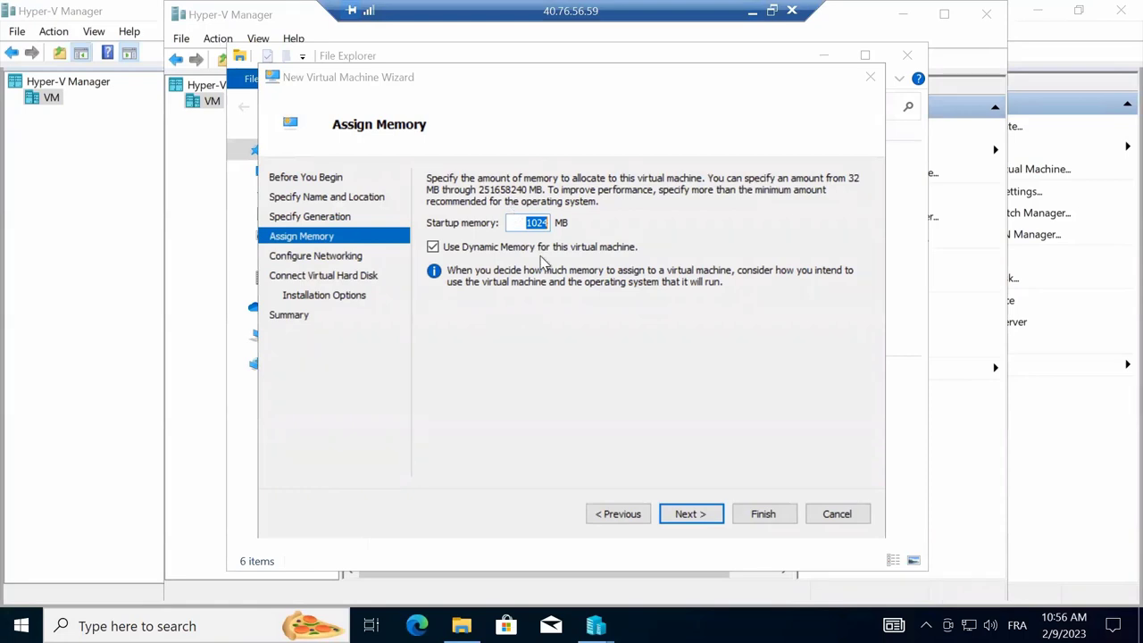
Step: Set the new VM's startup memory to 5000 MB
left_click(537, 221)
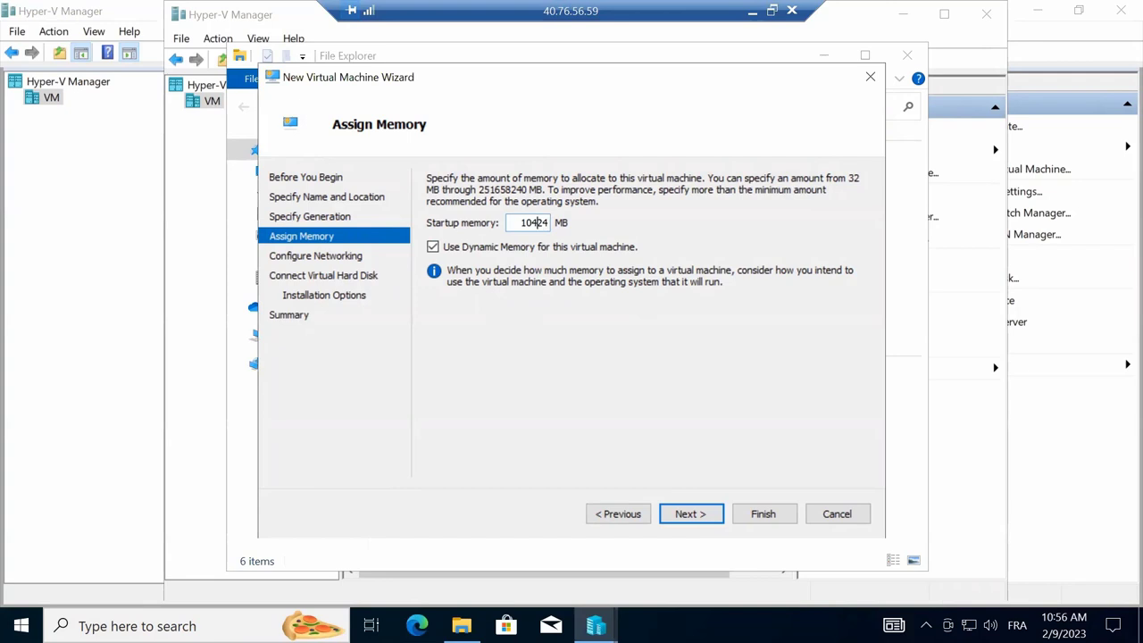
double_click(537, 221)
type("400")
key("BackSpace")
key("BackSpace")
key("BackSpace")
key("BackSpace")
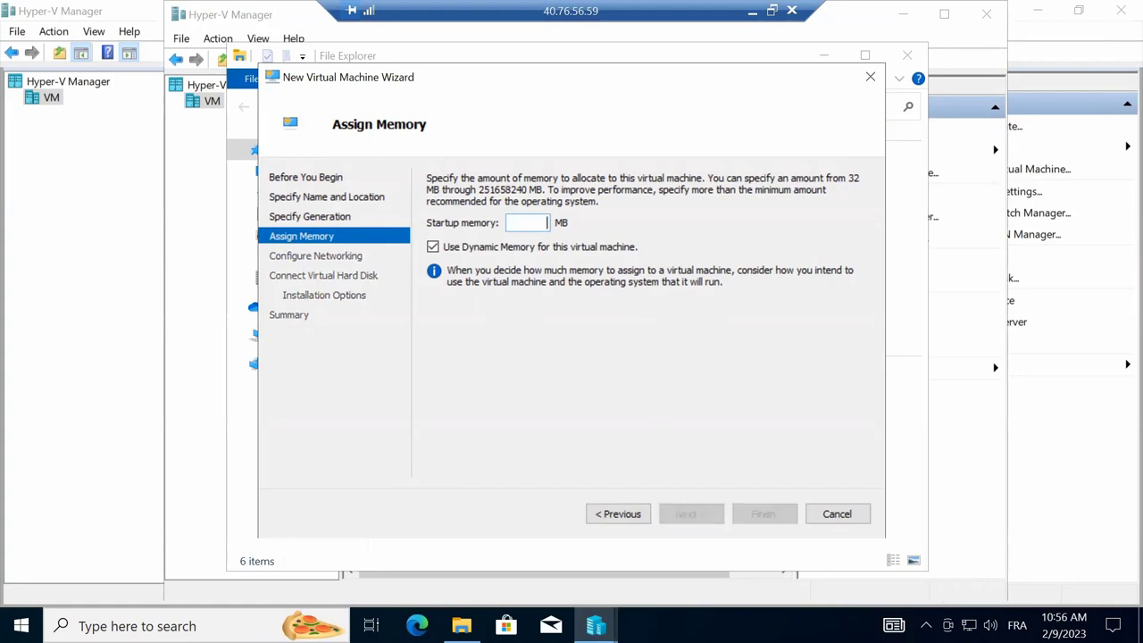
type("5000")
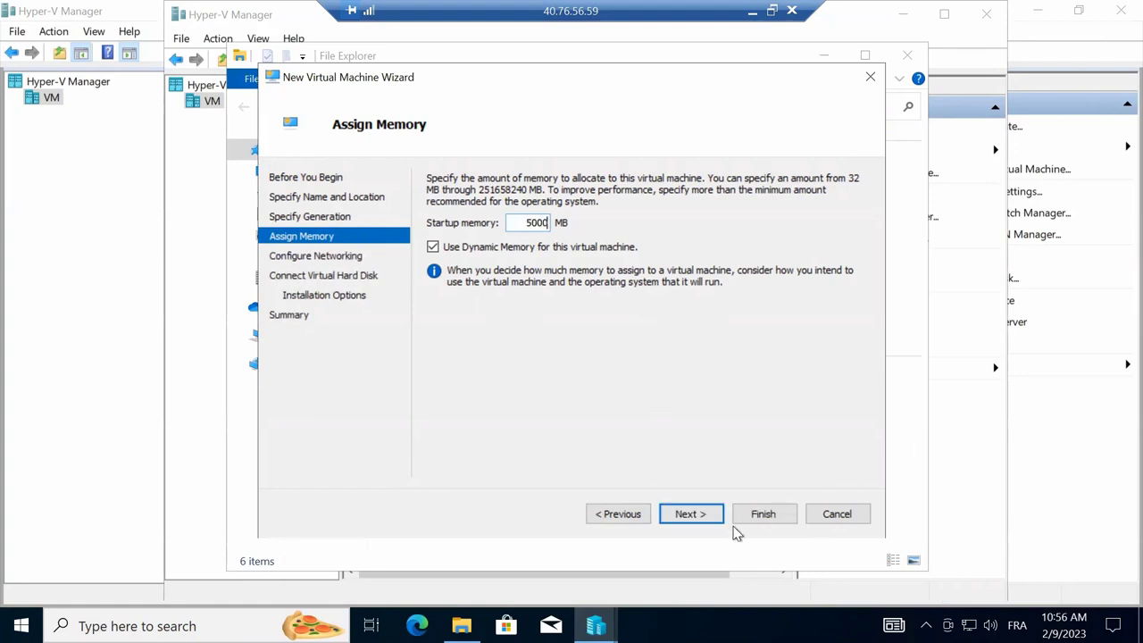
left_click(695, 515)
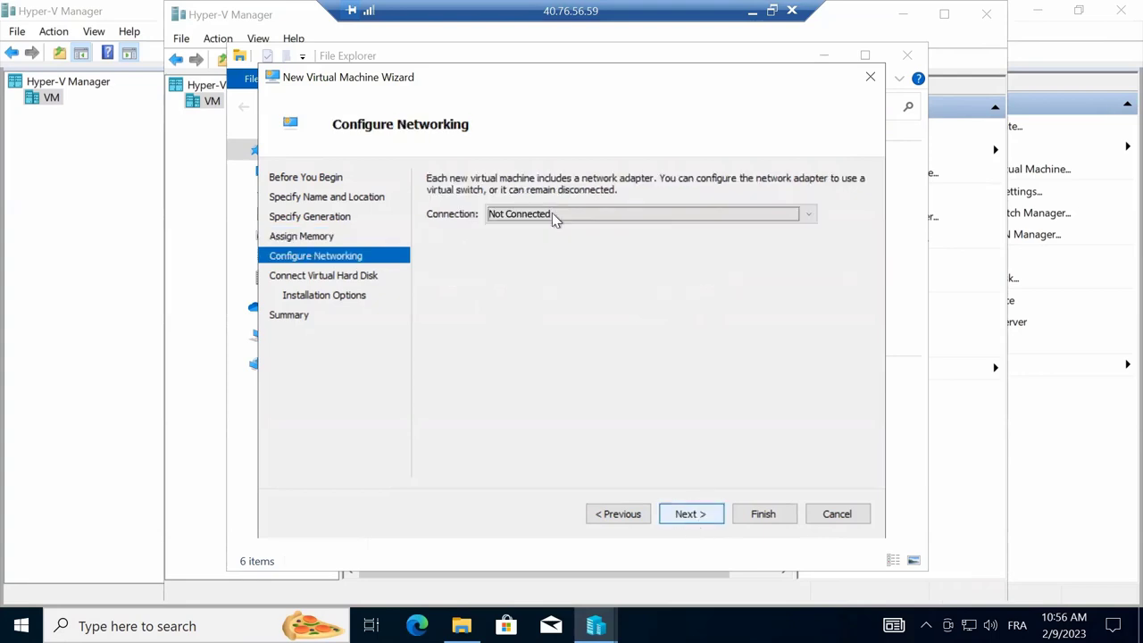
Step: Connect the VM to Default Switch and keep the default 127 GB ubuntu.vhdx disk
left_click(552, 213)
left_click(536, 244)
left_click(690, 515)
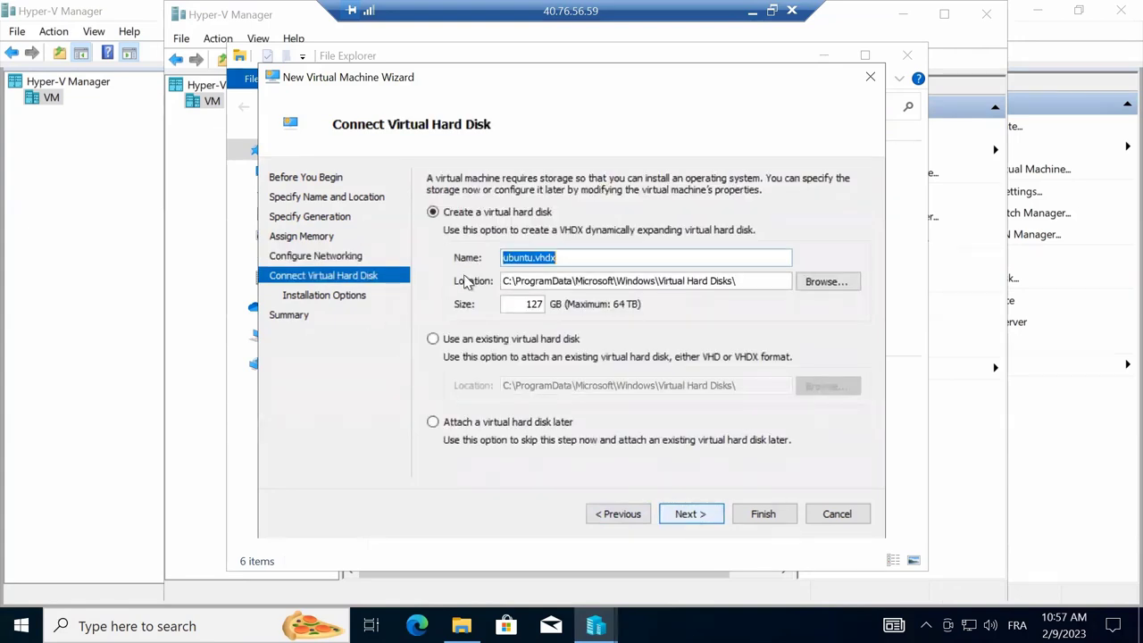
left_click(690, 515)
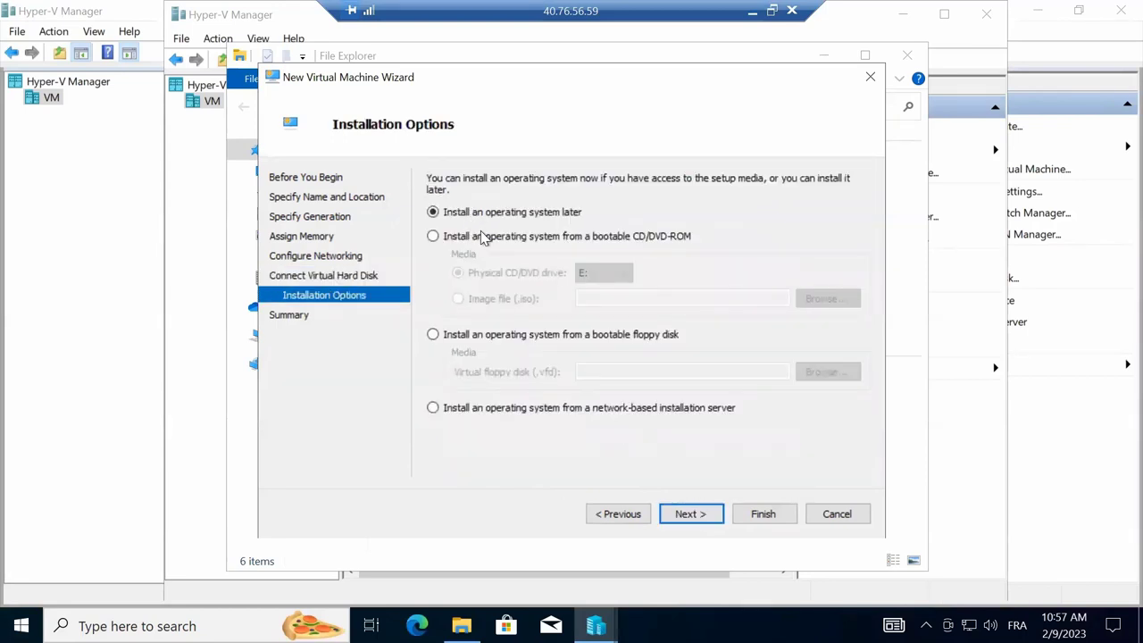
Step: Set the VM to install from the ubuntu-22.04.1-desktop-amd64.iso image in Downloads
left_click(480, 237)
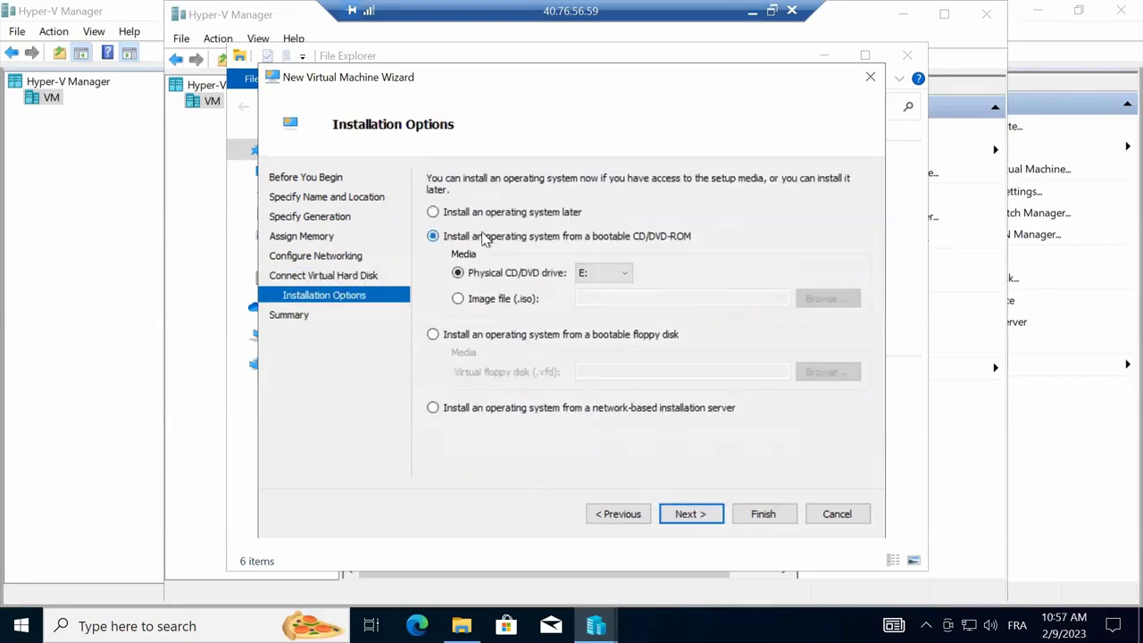
left_click(481, 302)
left_click(808, 302)
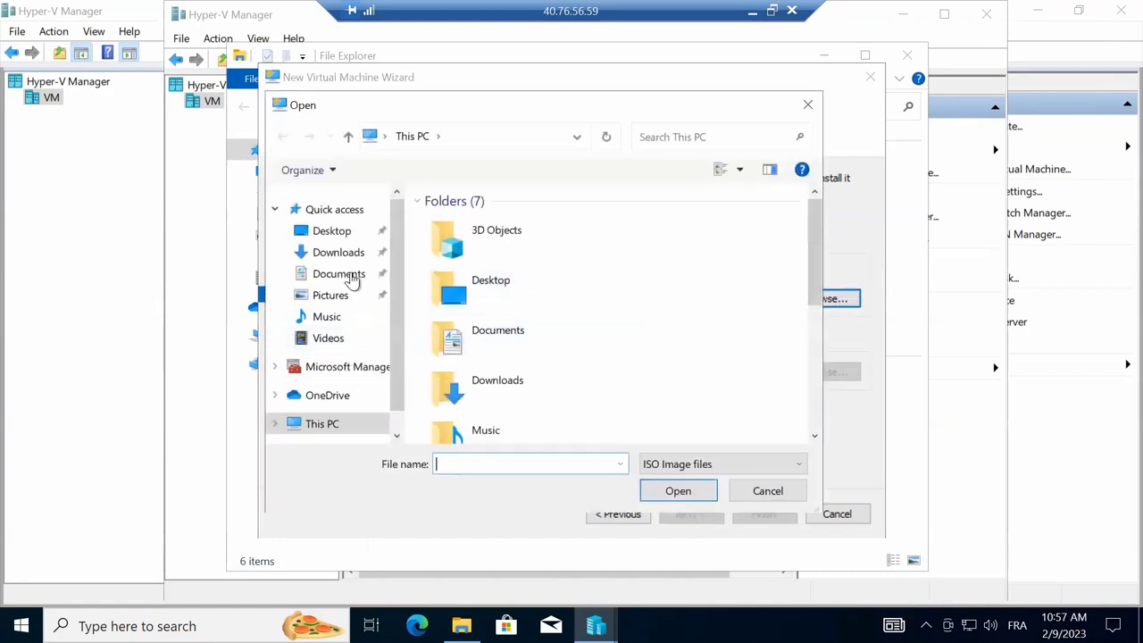
left_click(352, 279)
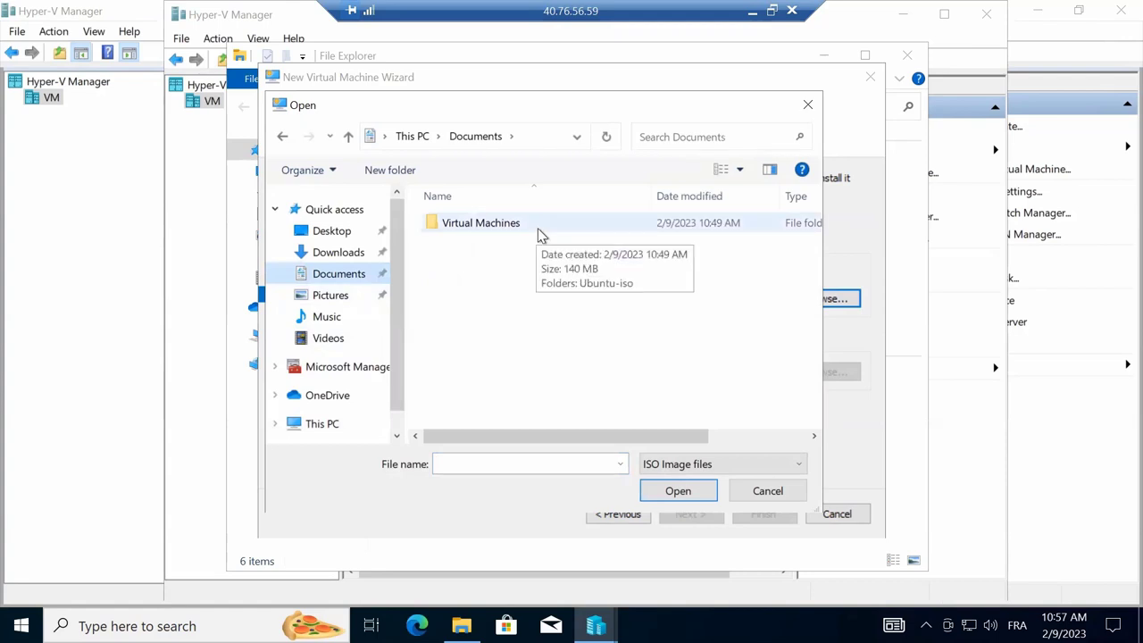
double_click(540, 234)
double_click(541, 234)
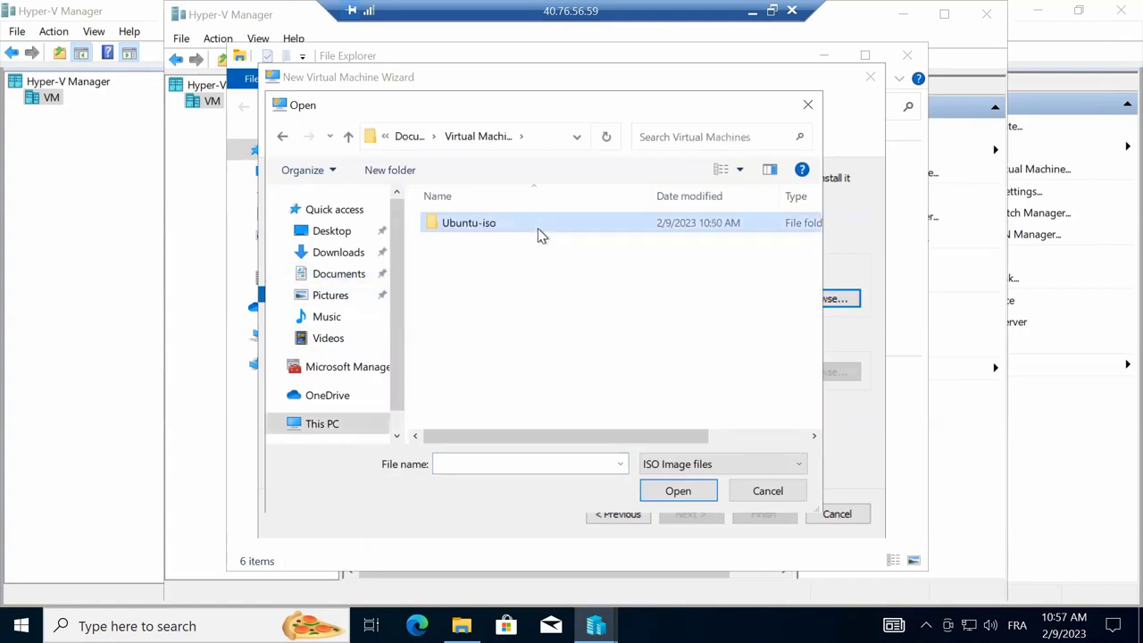
left_click(349, 254)
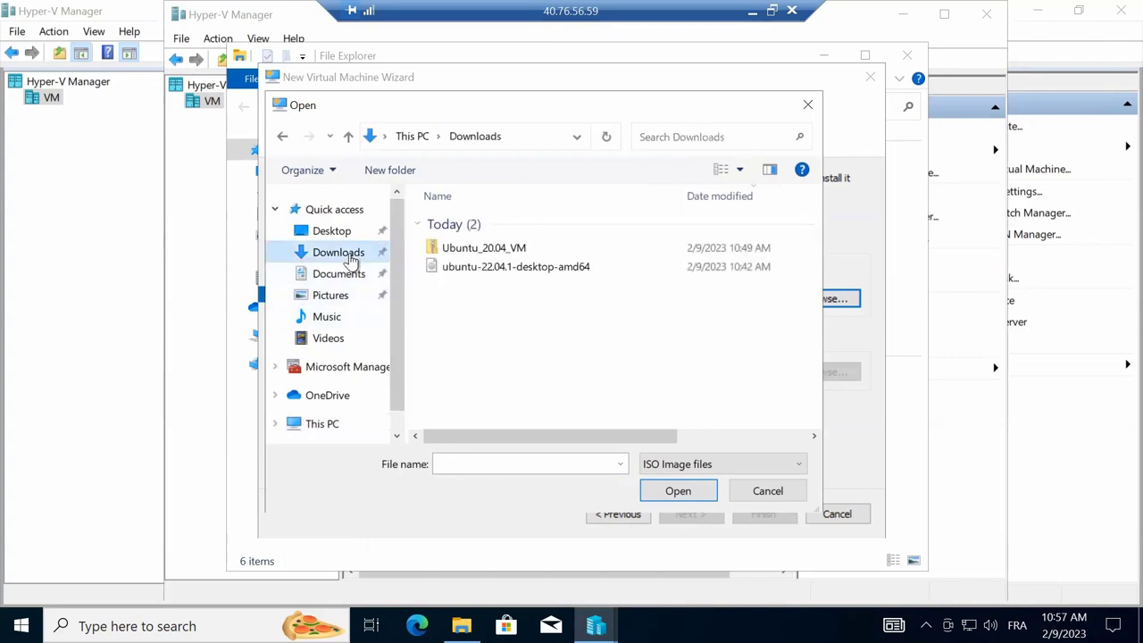
left_click(493, 274)
left_click(678, 490)
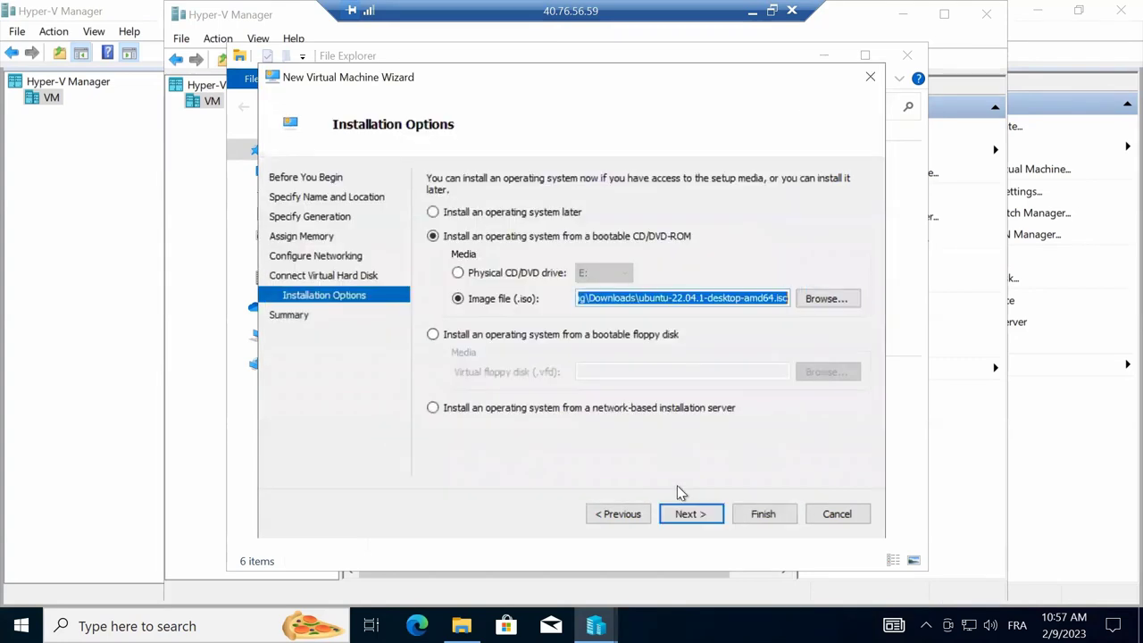
Step: Finish the wizard to create the ubuntu VM and close the leftover wizard
left_click(718, 517)
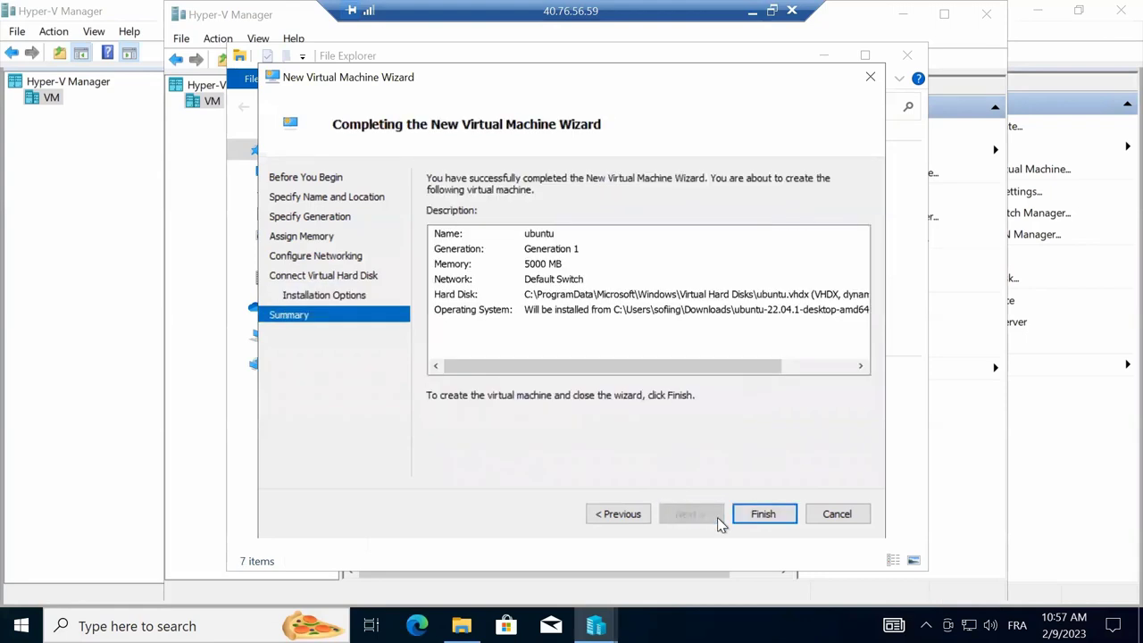
left_click(763, 515)
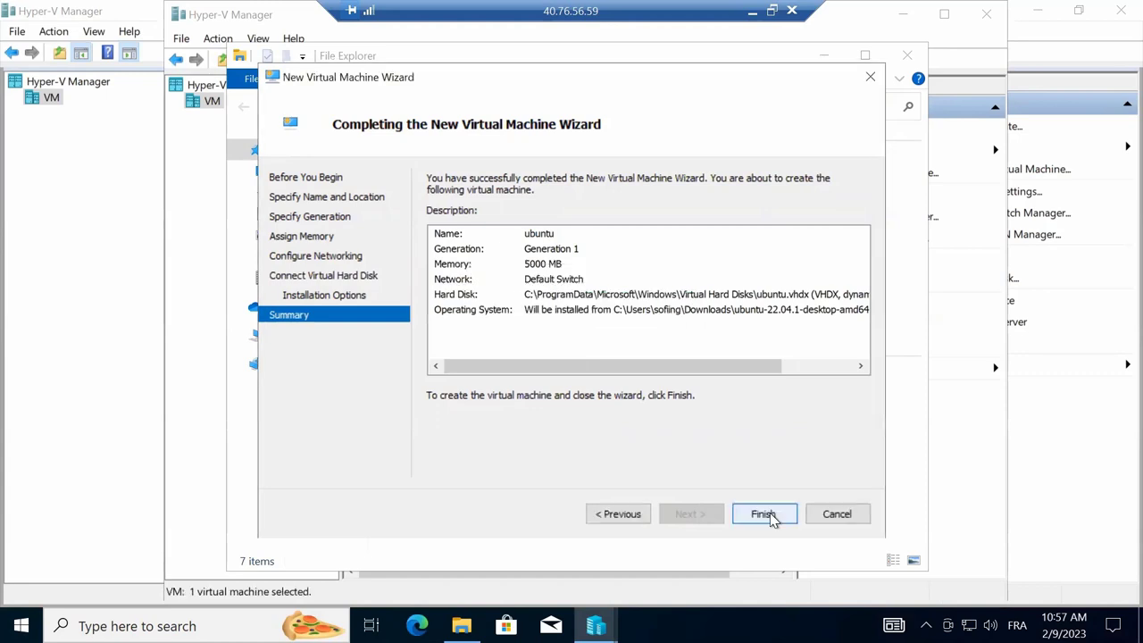
left_click(863, 518)
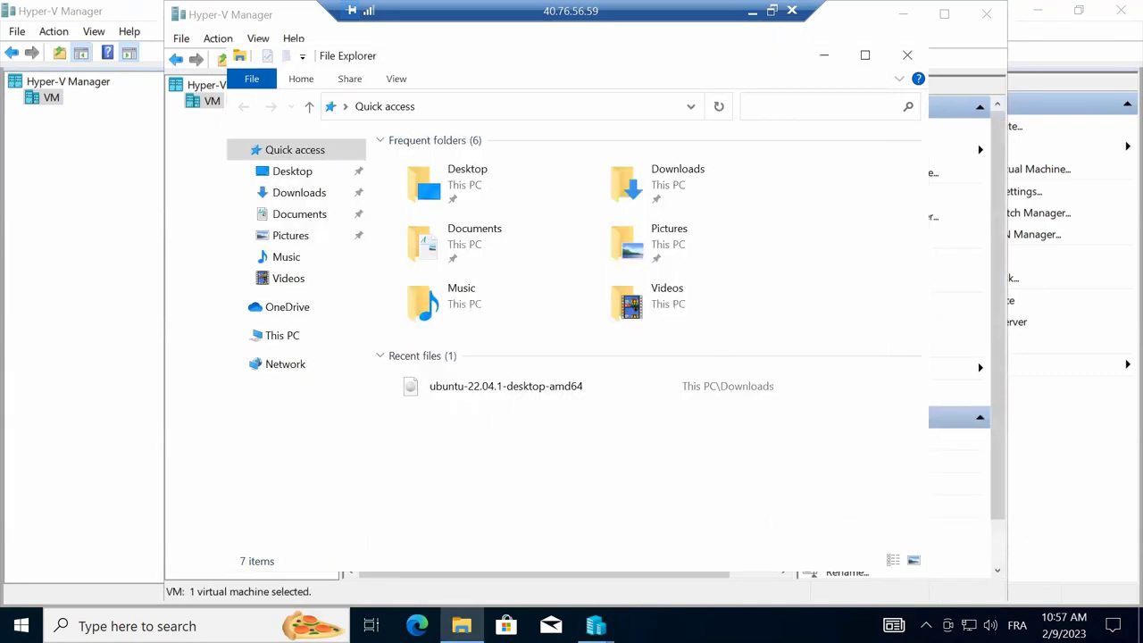
Step: Select the ubuntu VM in Hyper-V Manager, start it, and connect to its console
left_click(596, 625)
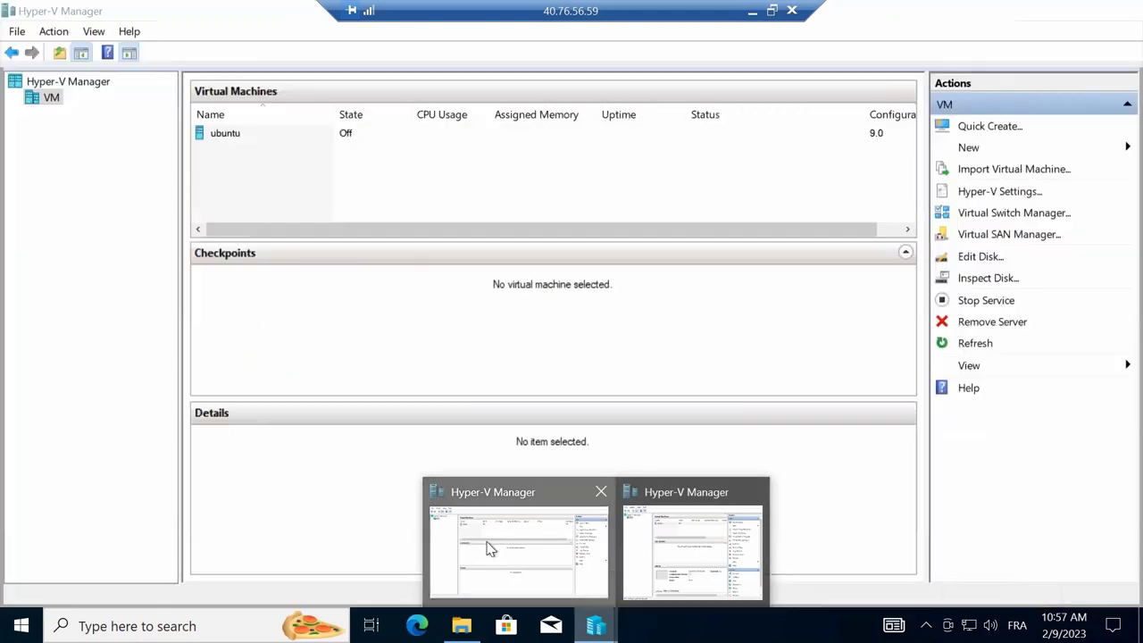
left_click(500, 546)
left_click(227, 140)
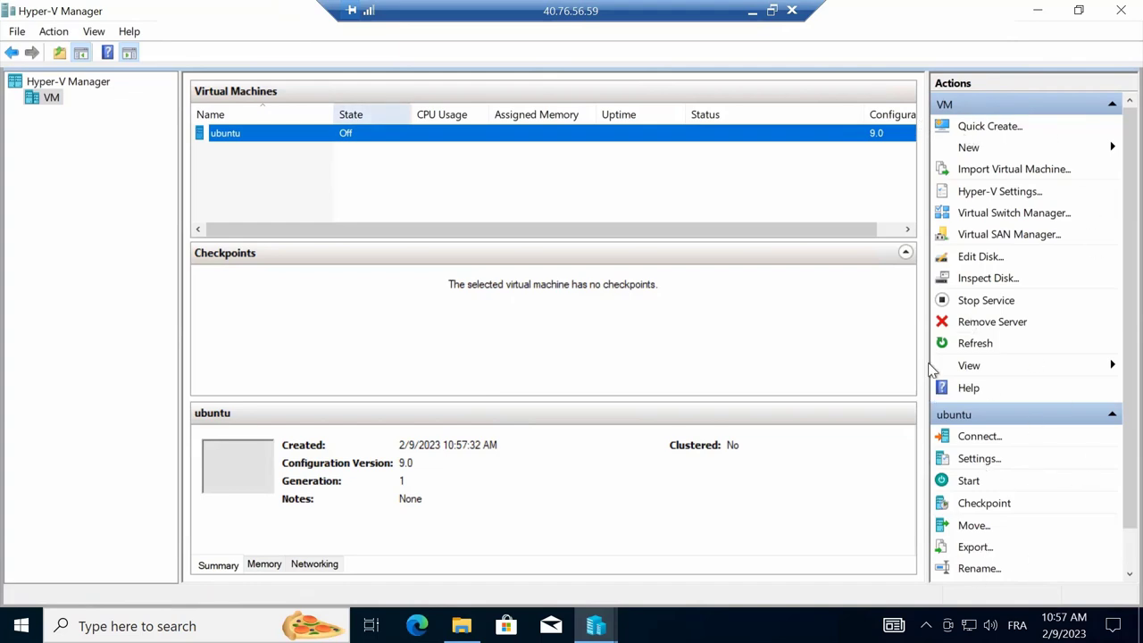
left_click(969, 482)
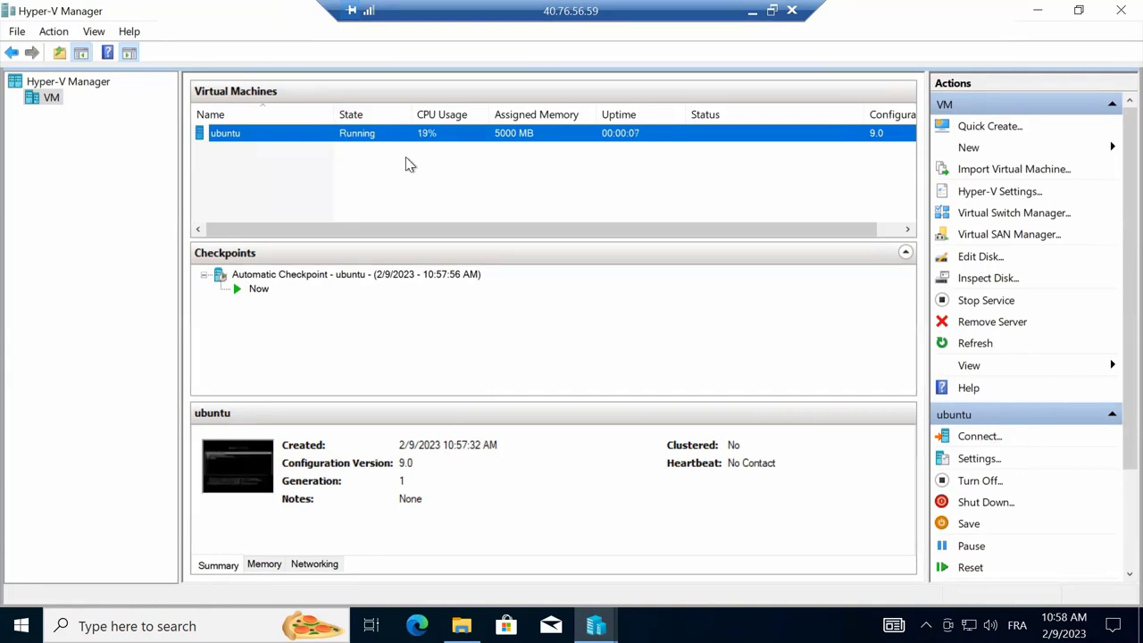
left_click(980, 436)
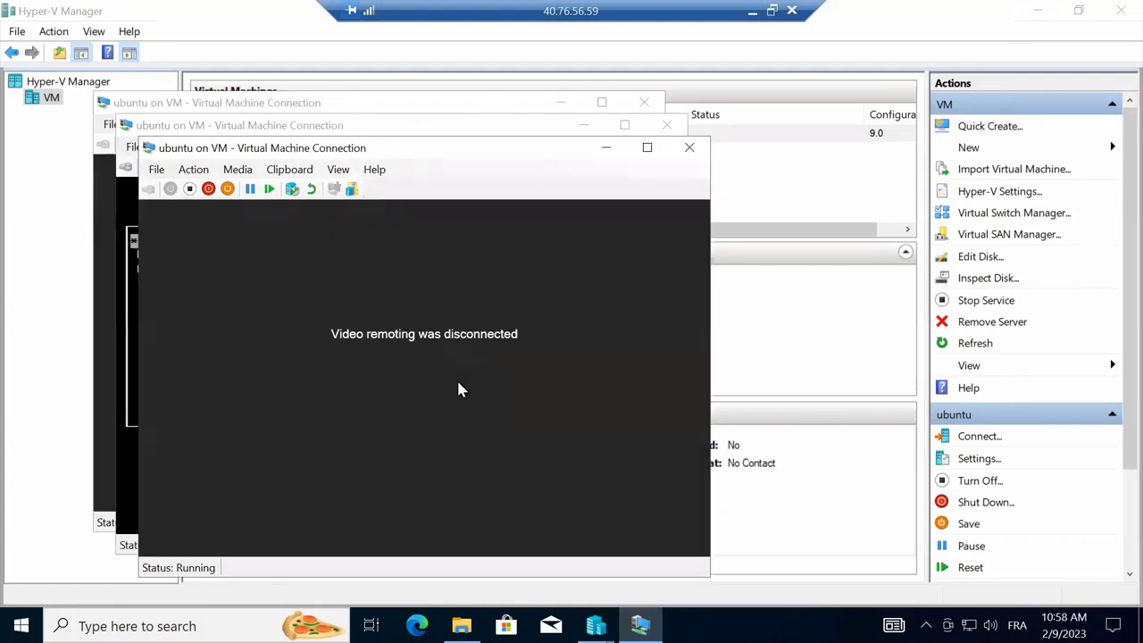
Step: Reconnect to the ubuntu VM console, boot 'Try or Install Ubuntu' from GRUB, and maximize the window
left_click(476, 420)
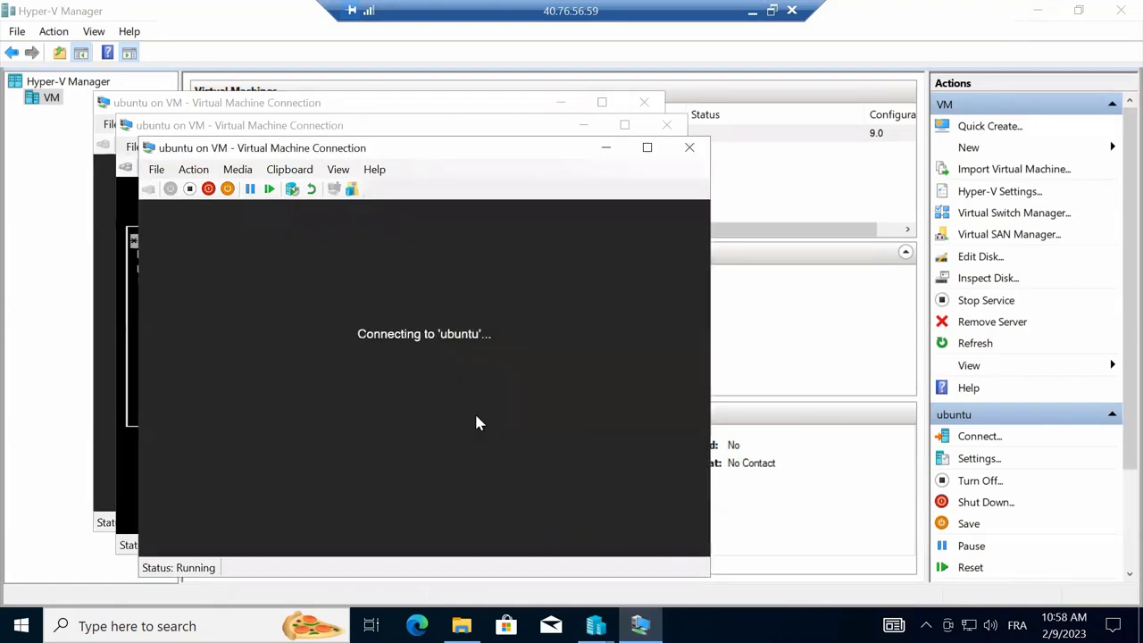
left_click(468, 396)
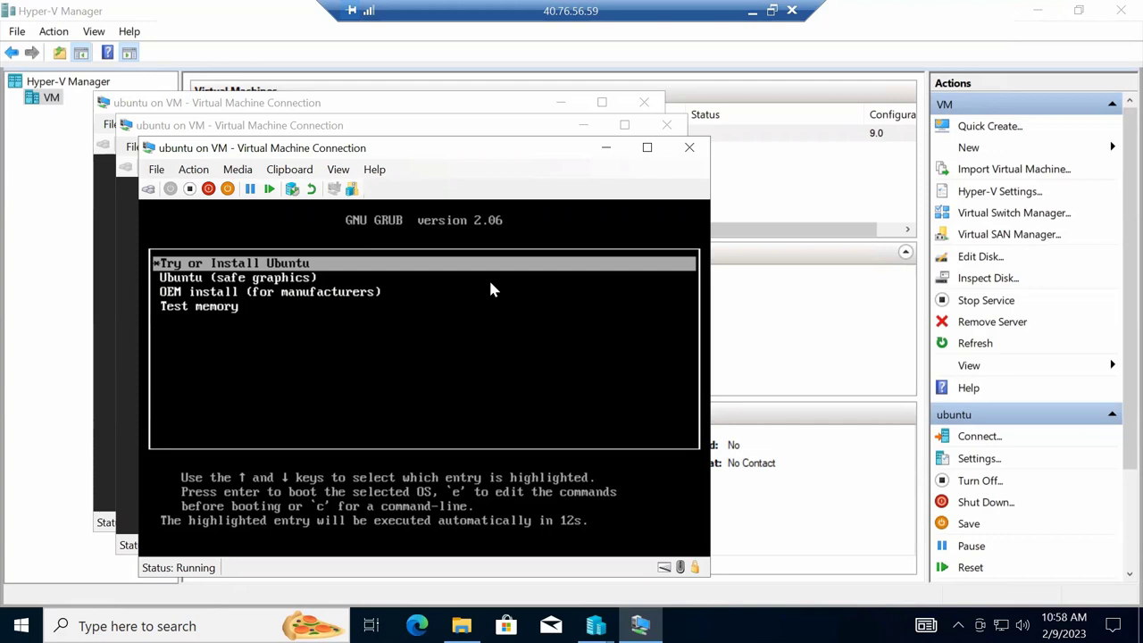
key("Return")
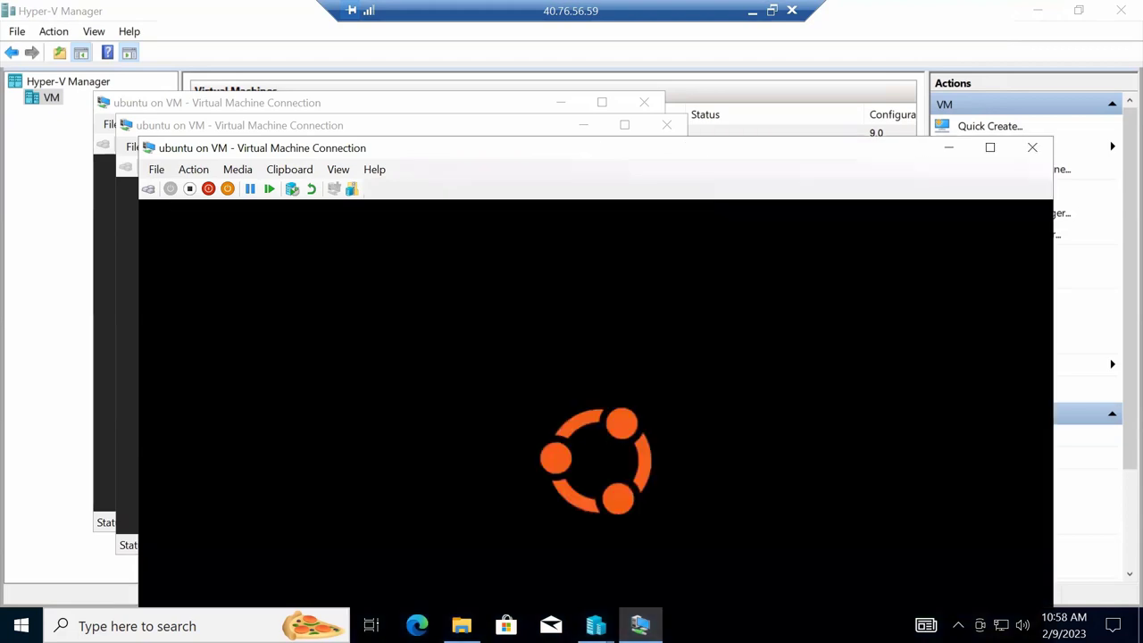
left_click(990, 148)
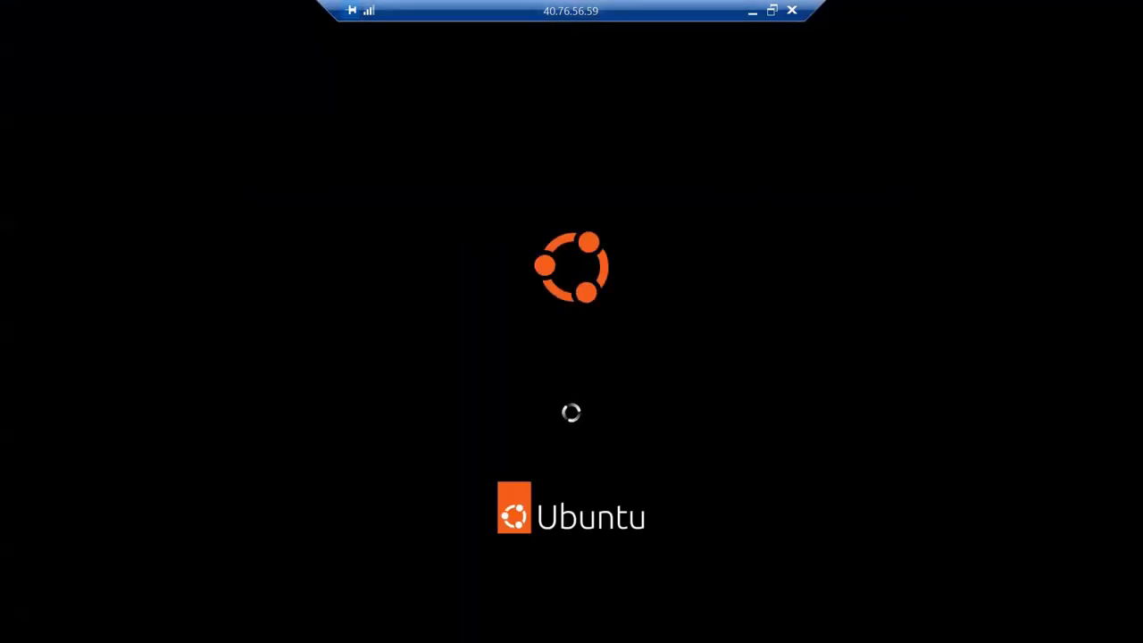
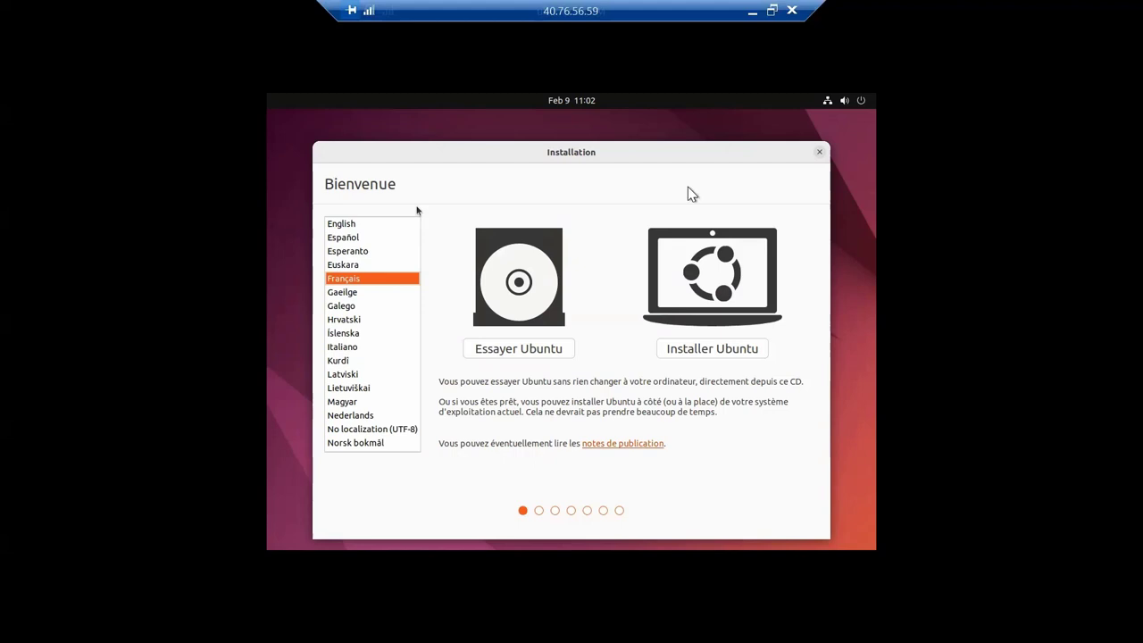
Step: Begin installing Ubuntu, test the French (legacy, alt.) keyboard layout with sample letters, and accept it
left_click(729, 349)
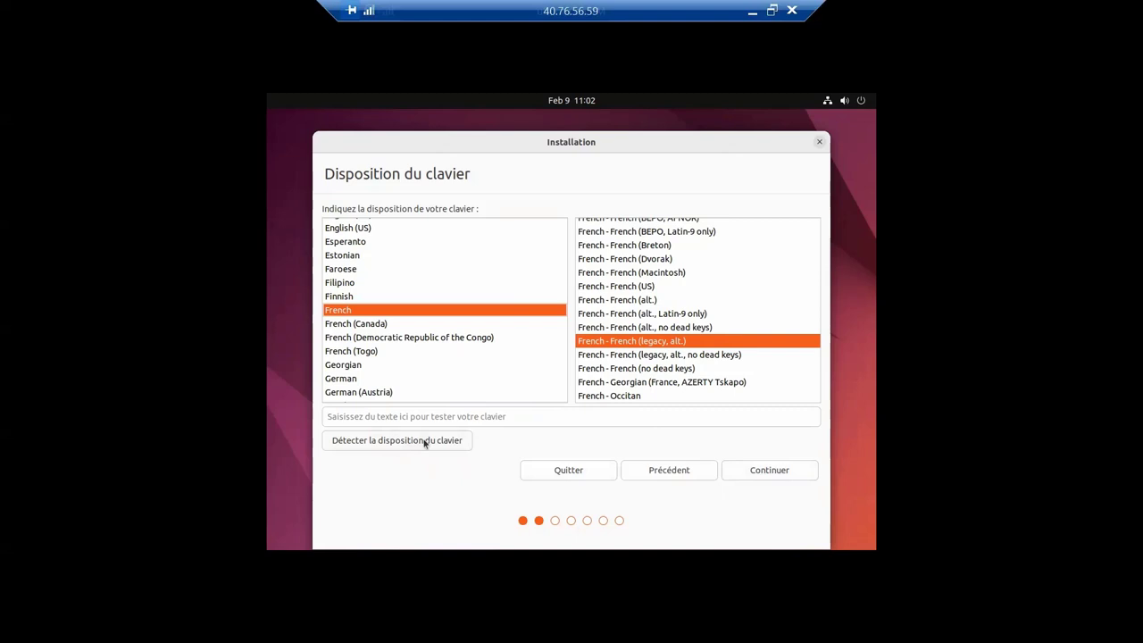
left_click(473, 413)
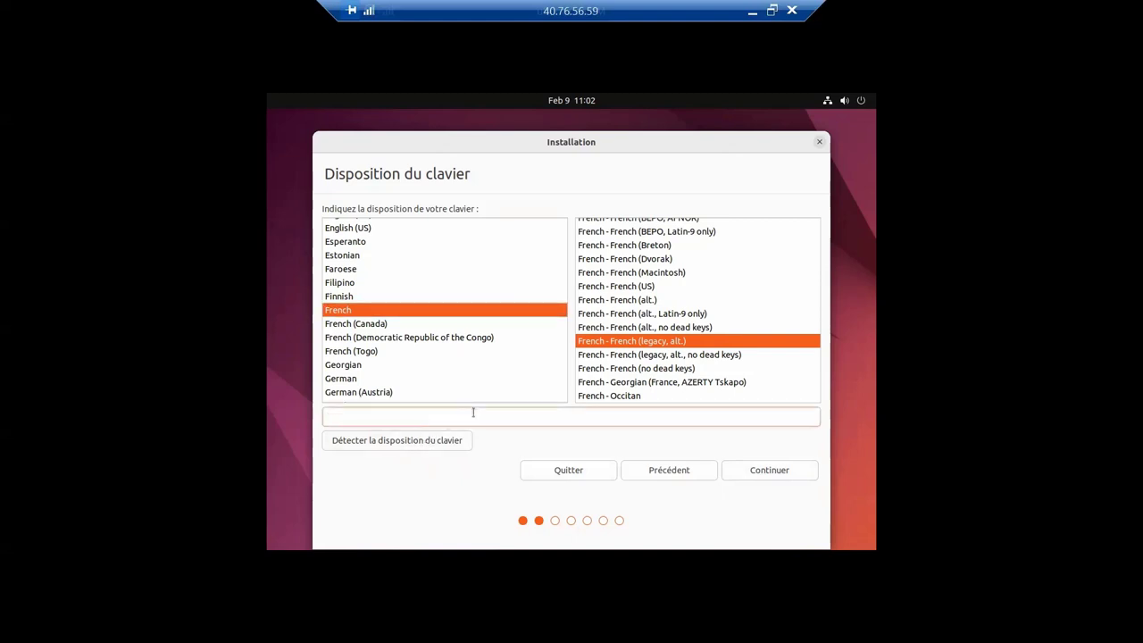
type("TES")
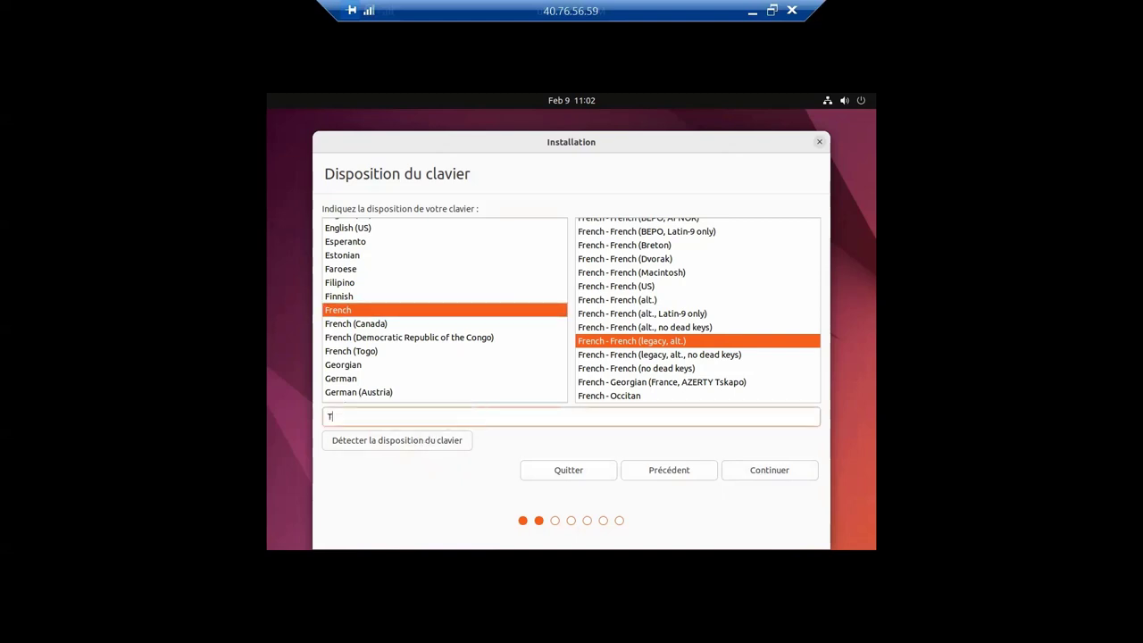
key("BackSpace")
key("BackSpace")
key("BackSpace")
type("AA")
key("BackSpace")
key("BackSpace")
left_click(771, 469)
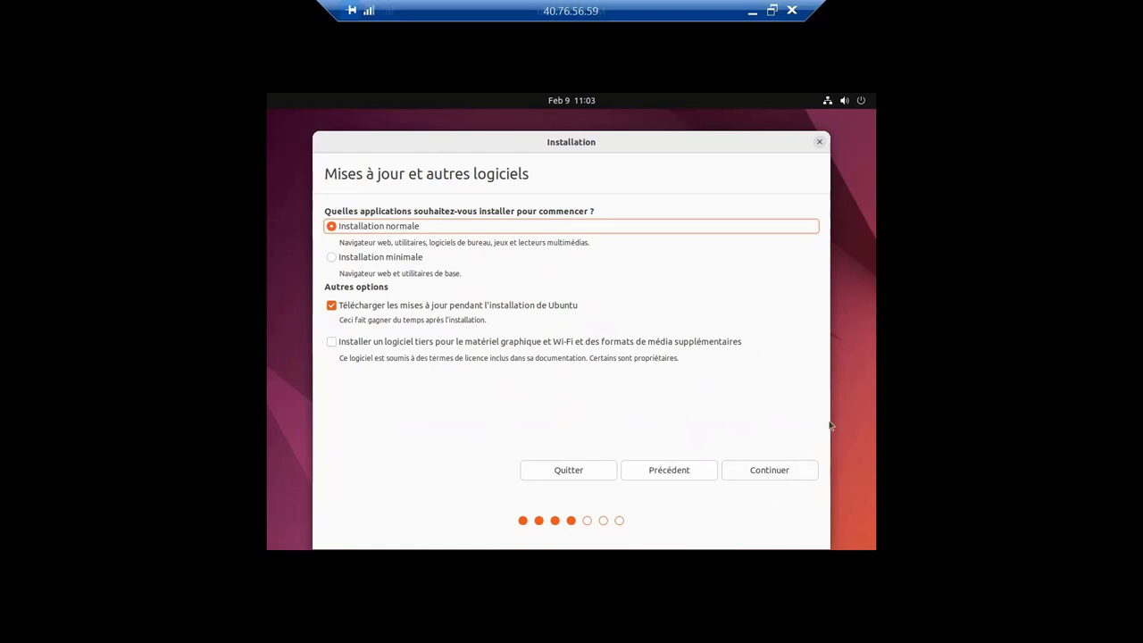
Step: Keep the normal installation with updates, and erase the disk with advanced features set to Aucune
left_click(759, 474)
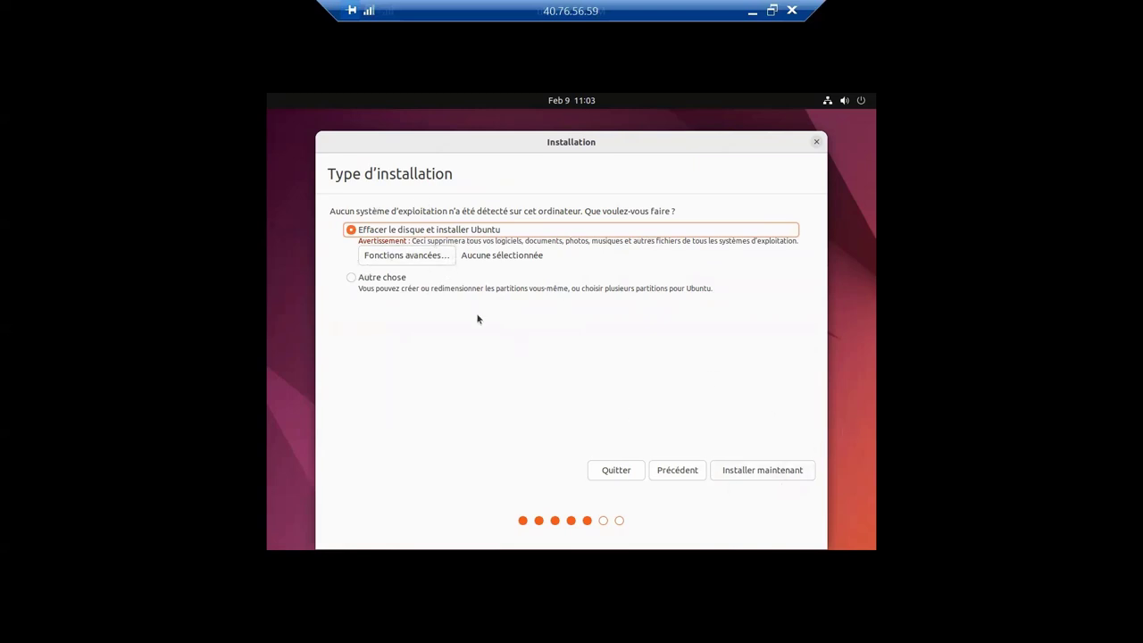
left_click(429, 259)
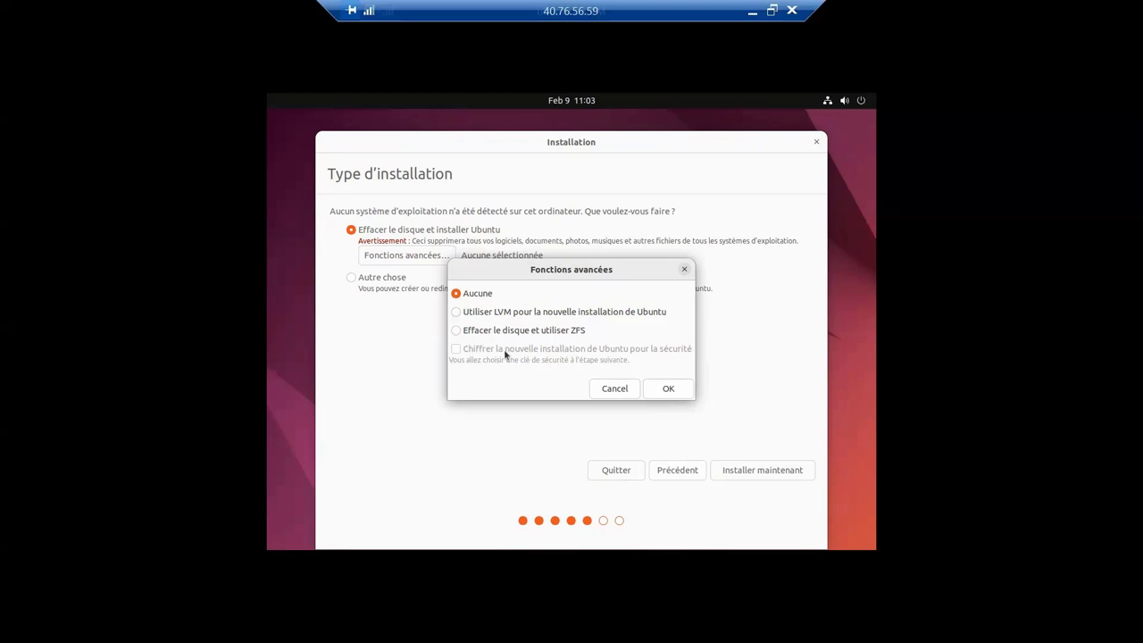
left_click(633, 390)
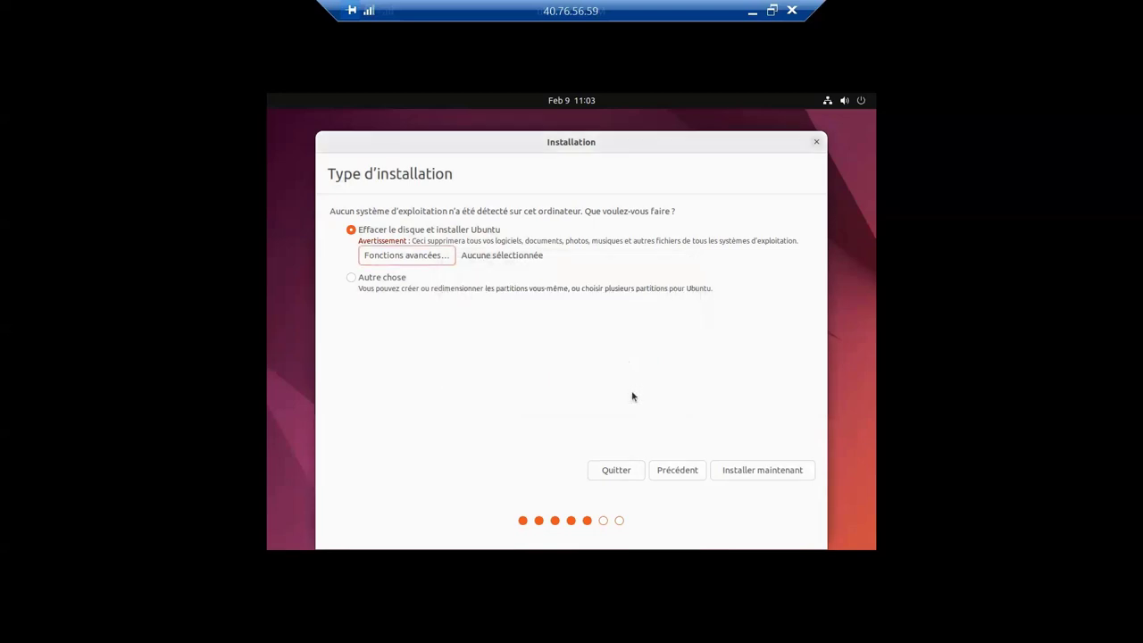
left_click(773, 468)
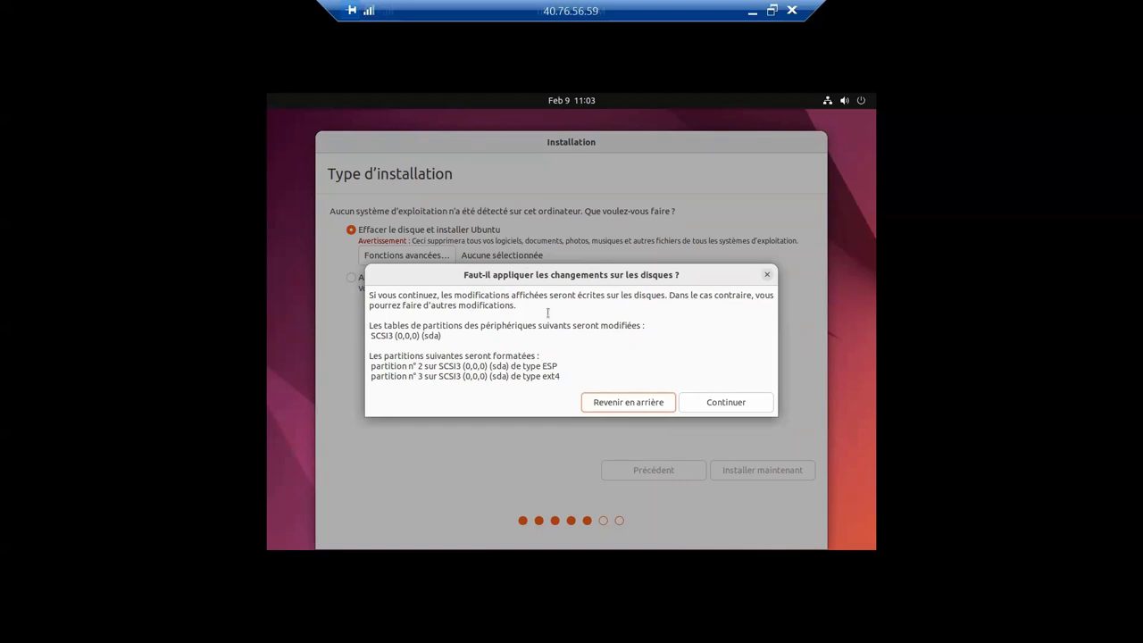
left_click(772, 398)
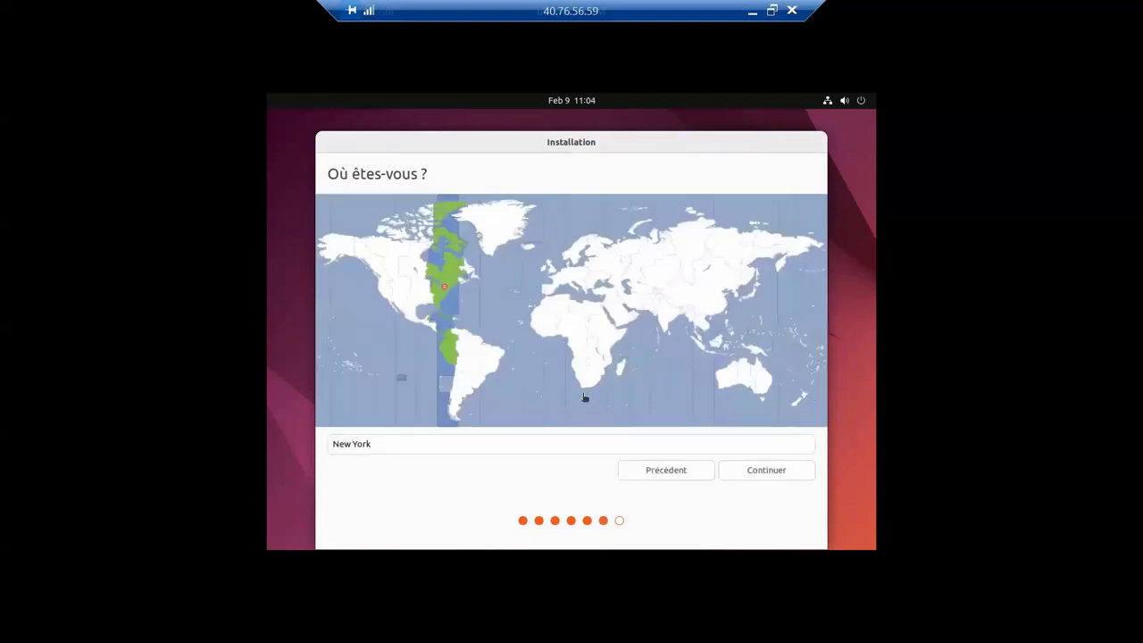
Step: Replace New York in the location field with Tunisi and pick Tunisi, Tunisia
left_click(635, 441)
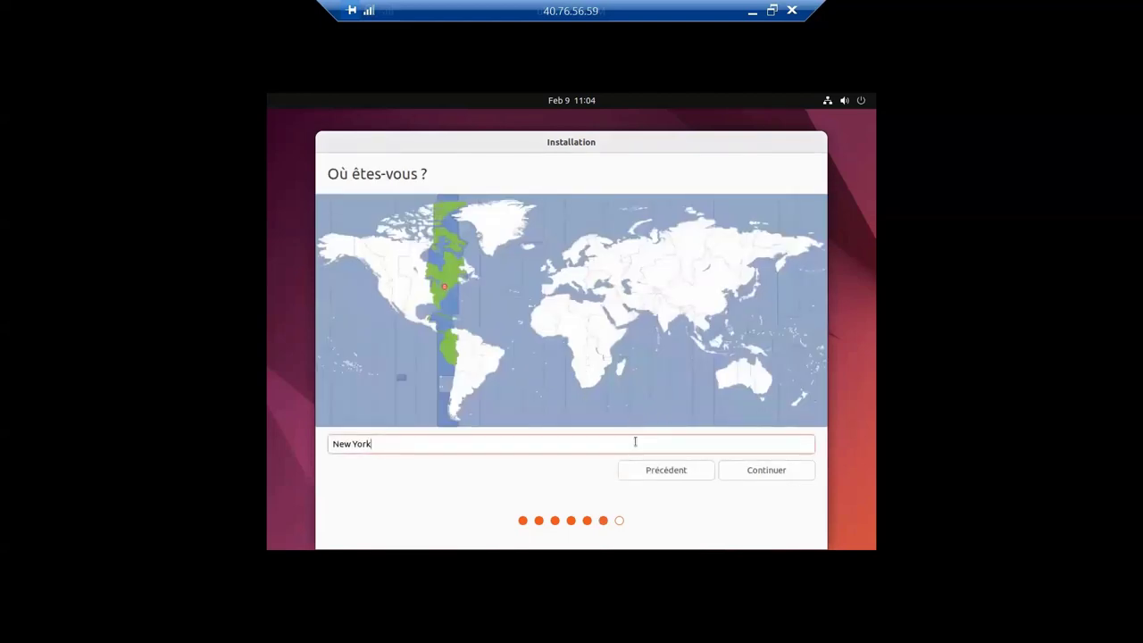
key("ctrl+shift+Left")
key("ctrl+shift+Left")
type("KOMO")
key("BackSpace")
key("BackSpace")
key("BackSpace")
key("BackSpace")
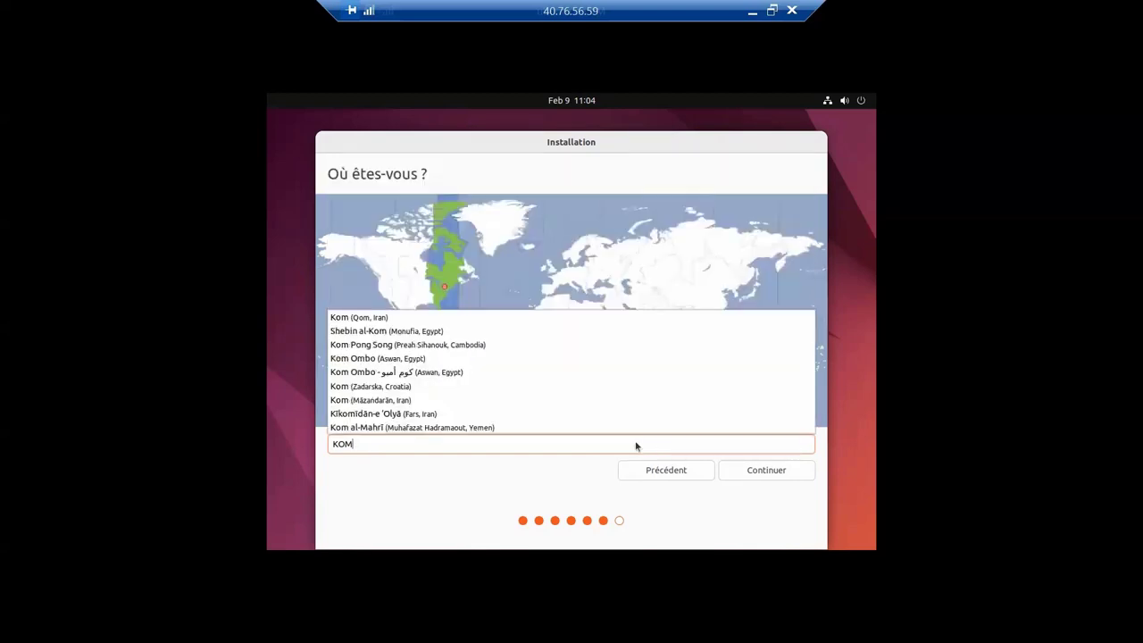
type("COMOR")
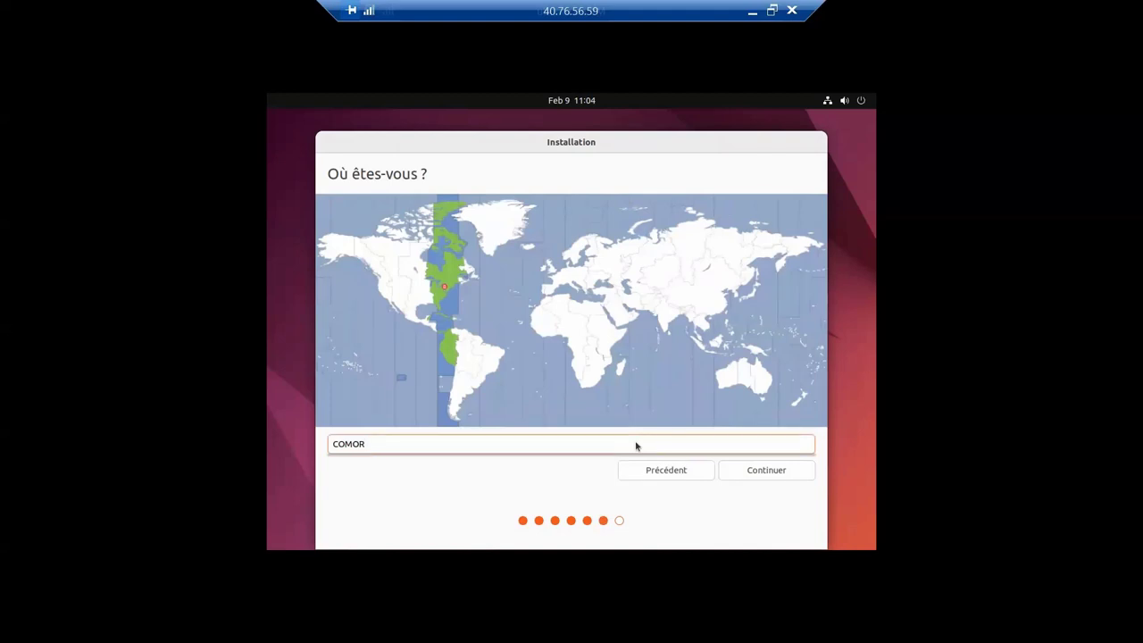
key("BackSpace")
key("BackSpace")
key("BackSpace")
key("BackSpace")
key("BackSpace")
type("TUN")
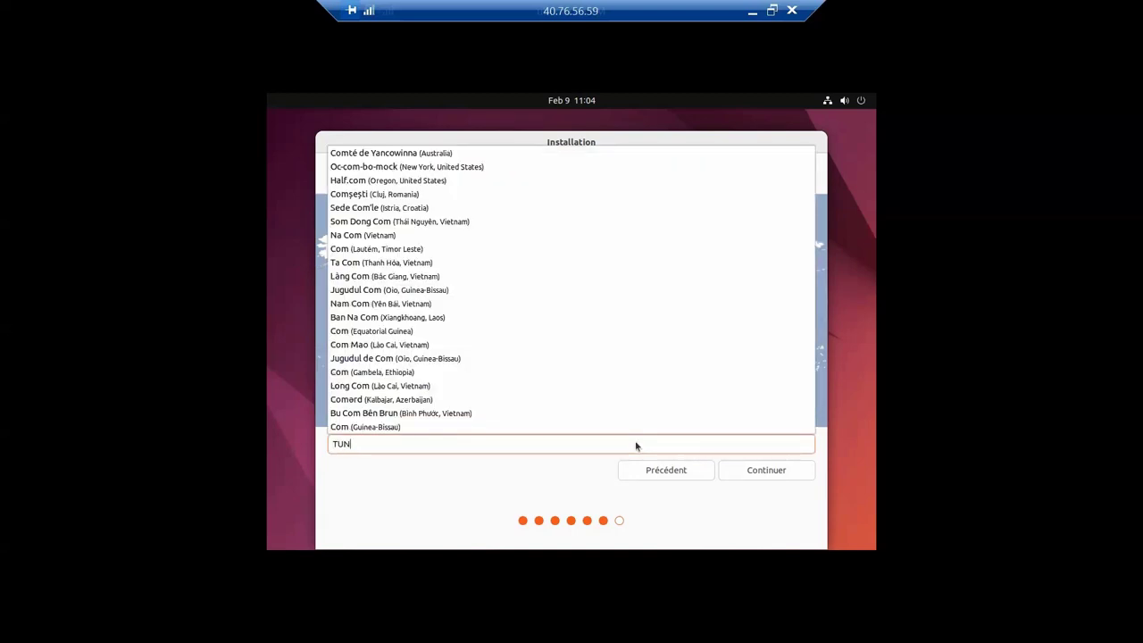
type("ISI")
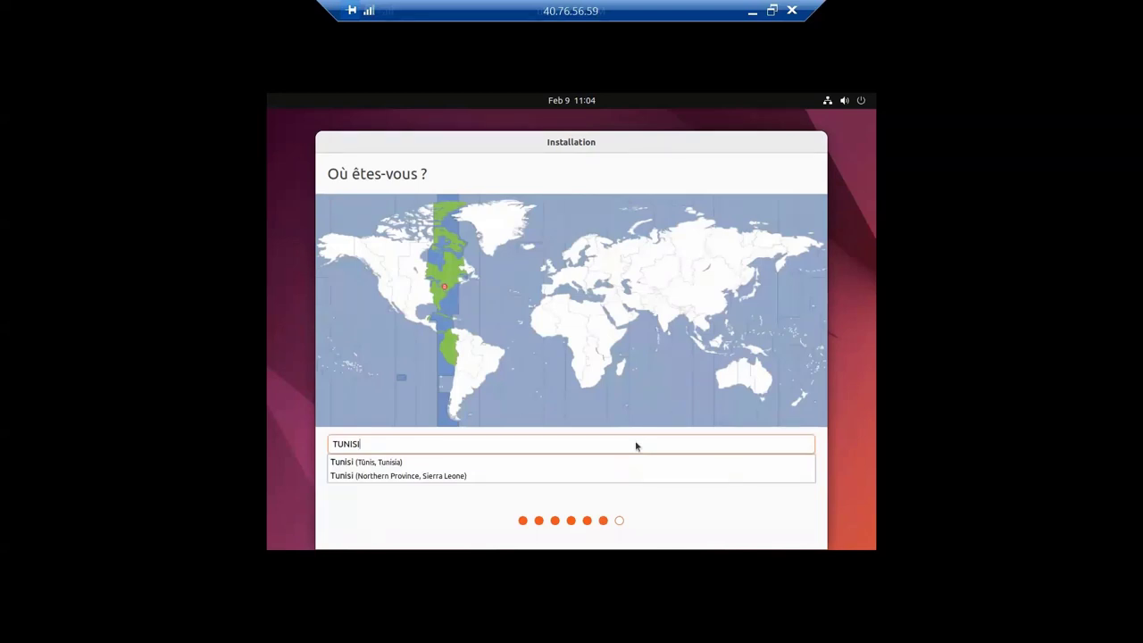
key("Down")
key("Return")
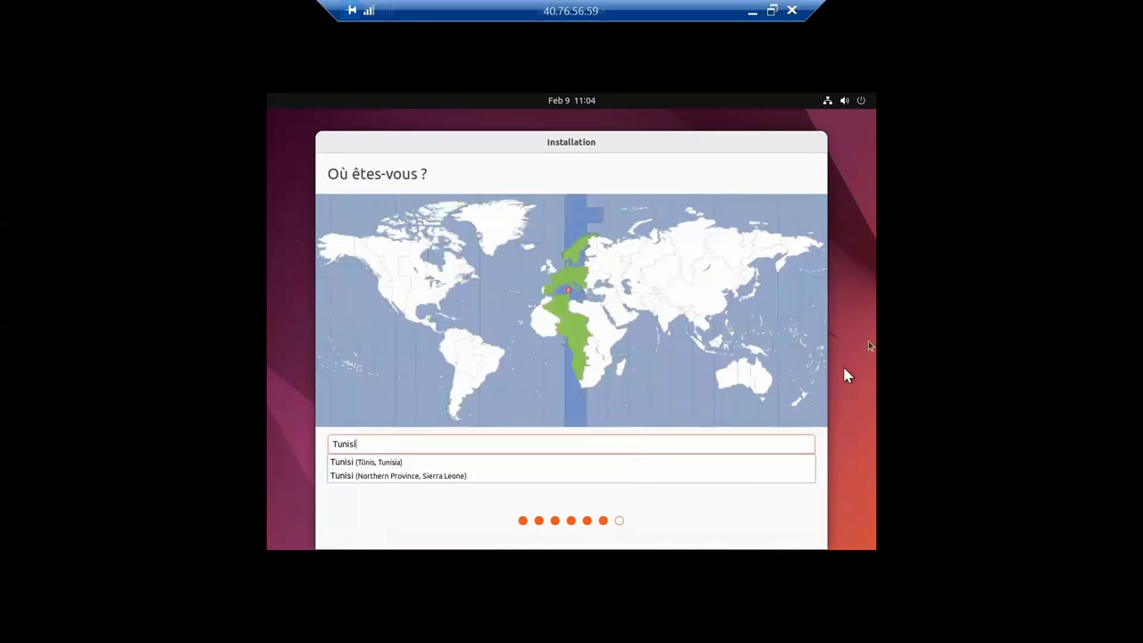
Step: Correct the location back to Tunisi, Tunisia after the Sierra Leone mix-up, then continue
left_click(716, 475)
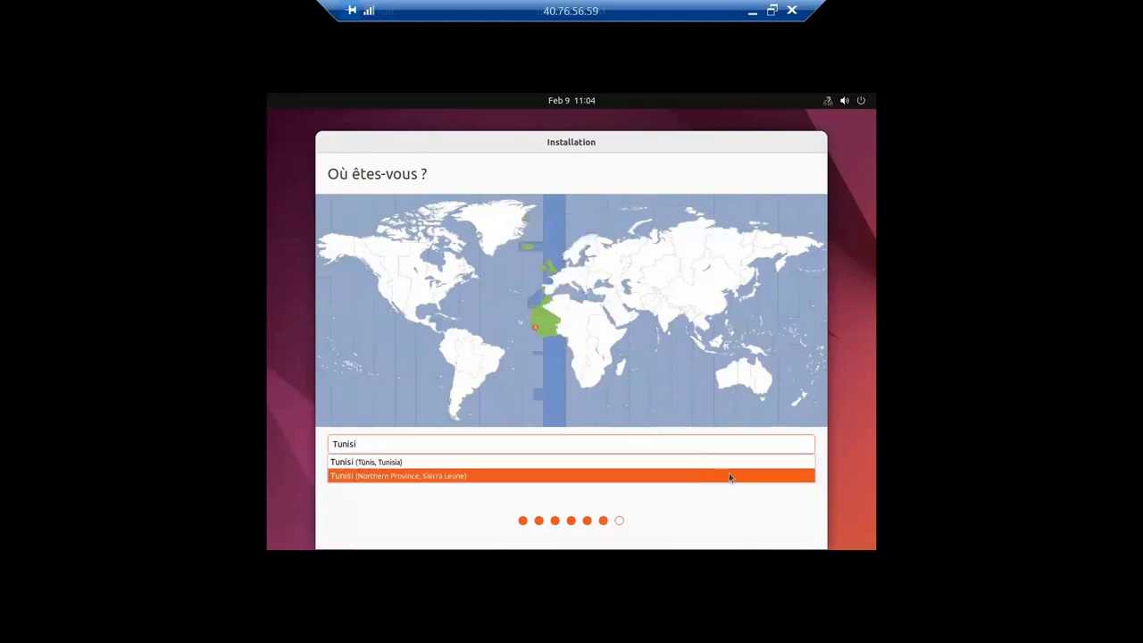
left_click(725, 462)
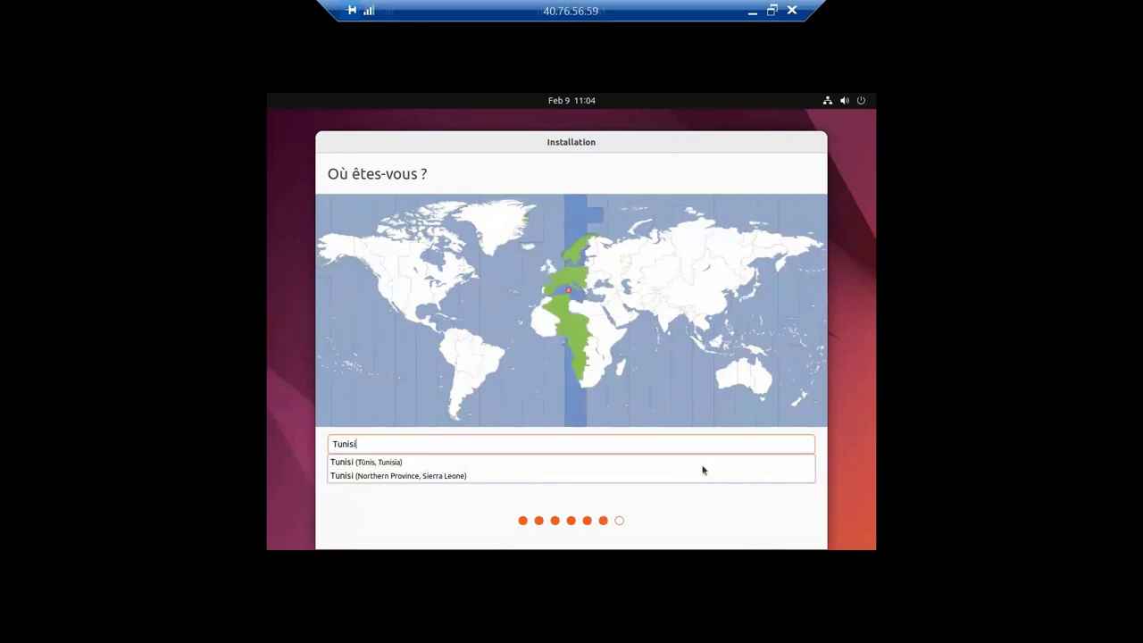
left_click(738, 534)
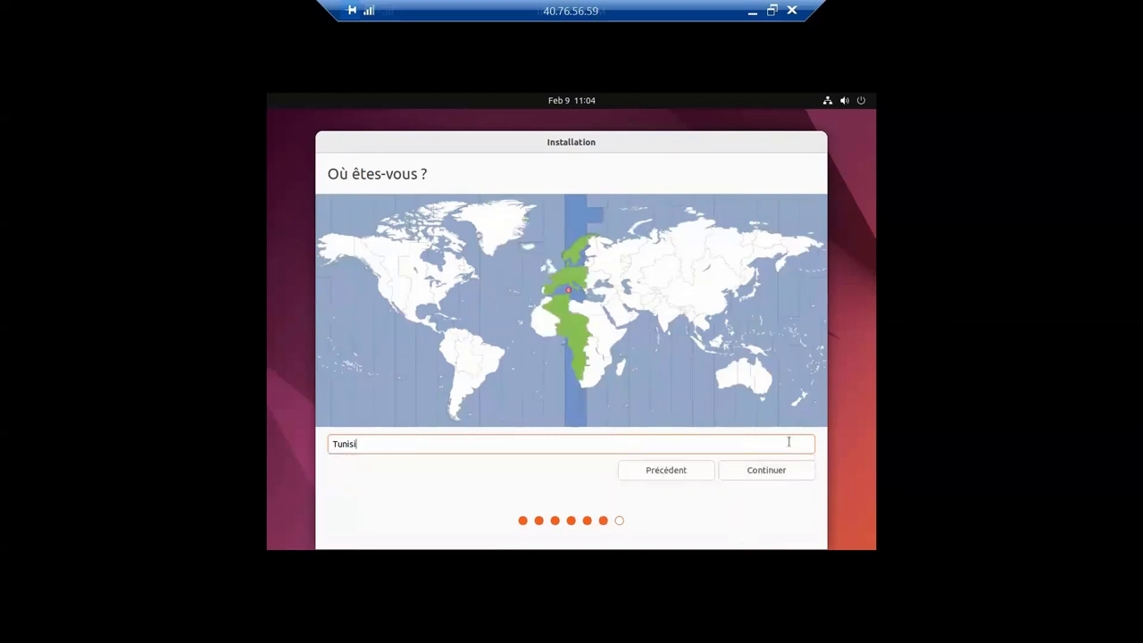
left_click(784, 474)
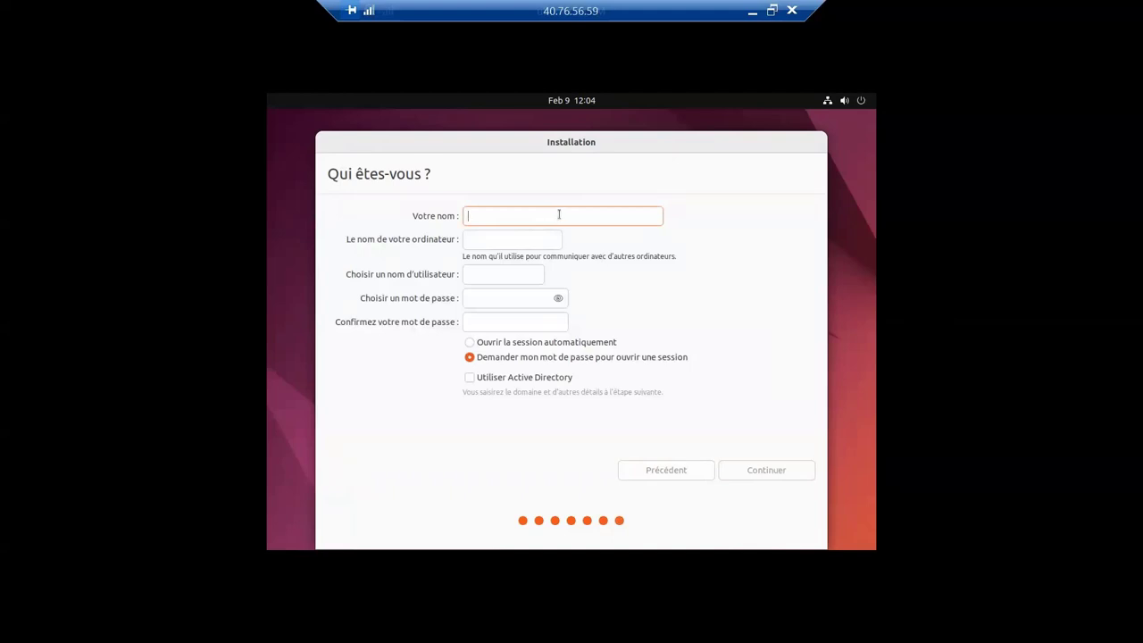
Step: Enter the user's name, then type a six-character password and confirm it in the second field
type("SOFIEN")
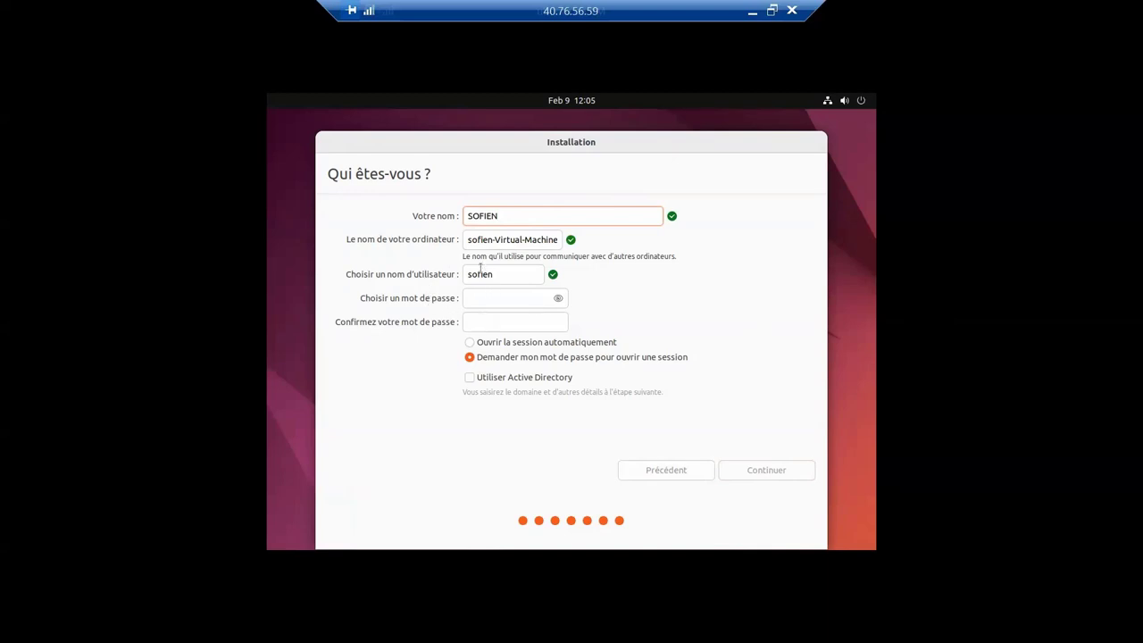
left_click(484, 300)
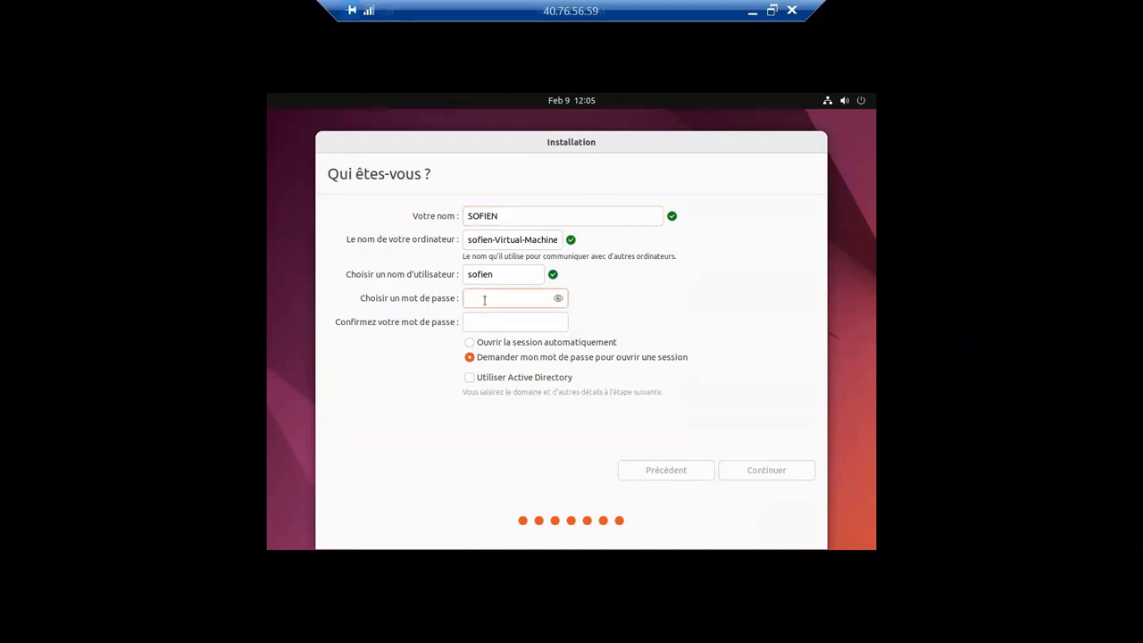
type("******")
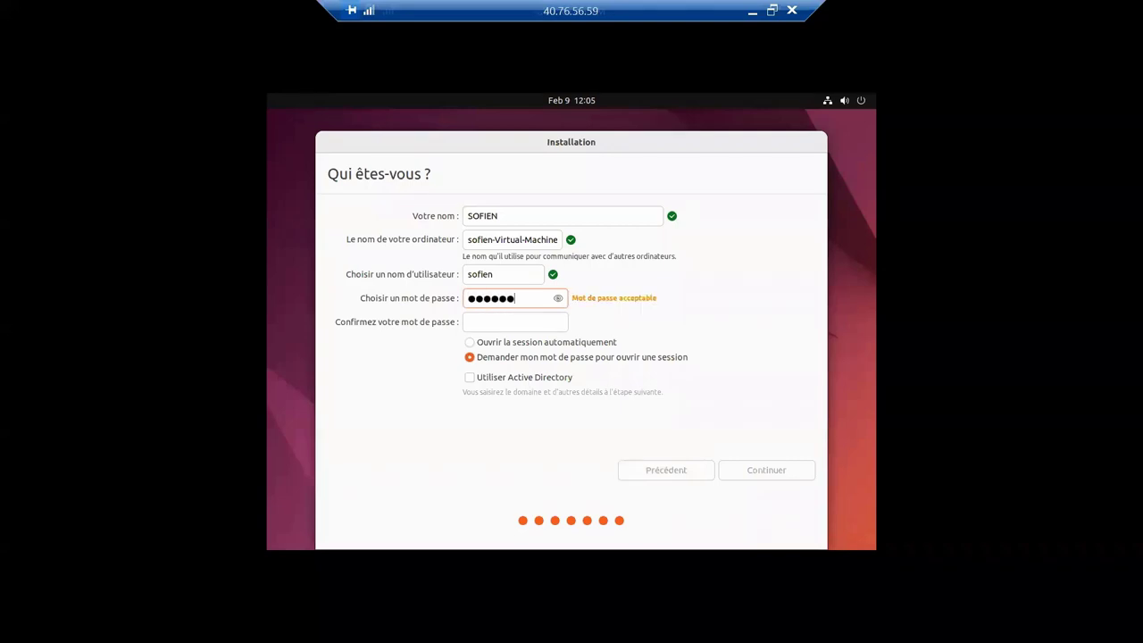
key("Tab")
type("******")
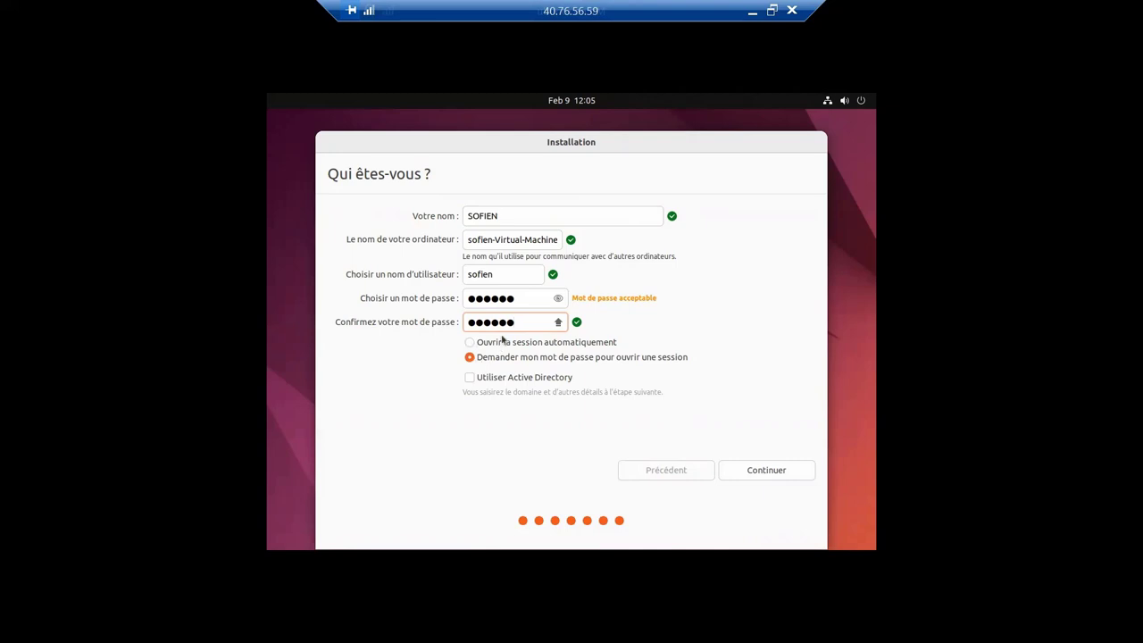
Step: Accept the account details and let the installation run until 'Installation terminée' appears
left_click(755, 466)
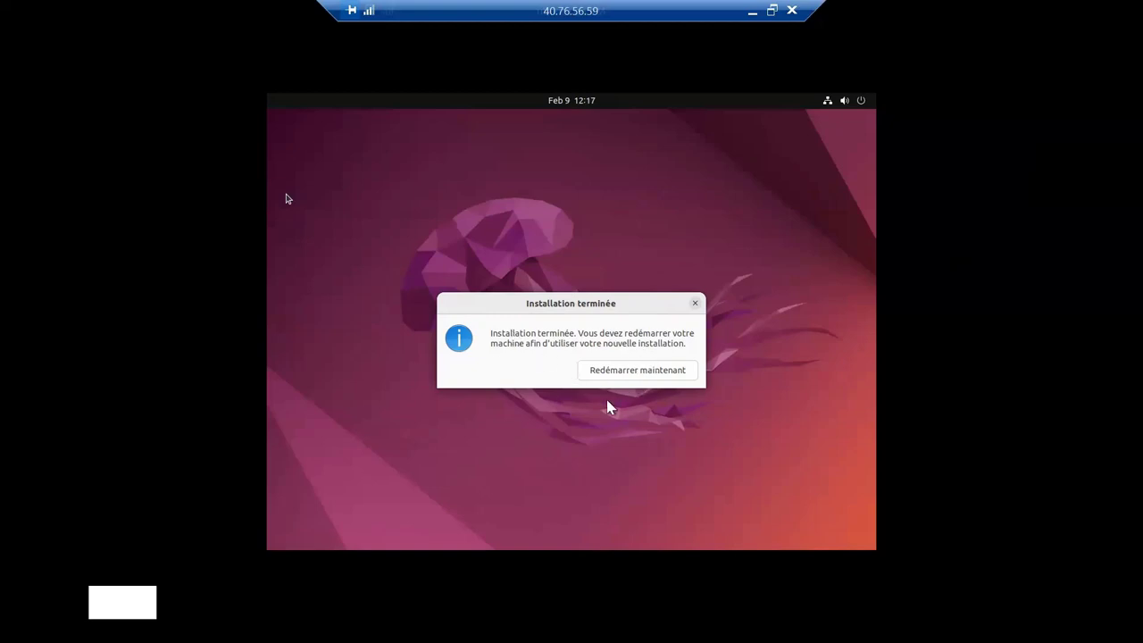
Step: Restart the machine with 'Redémarrer maintenant' and shrink the remote session into a window
left_click(621, 374)
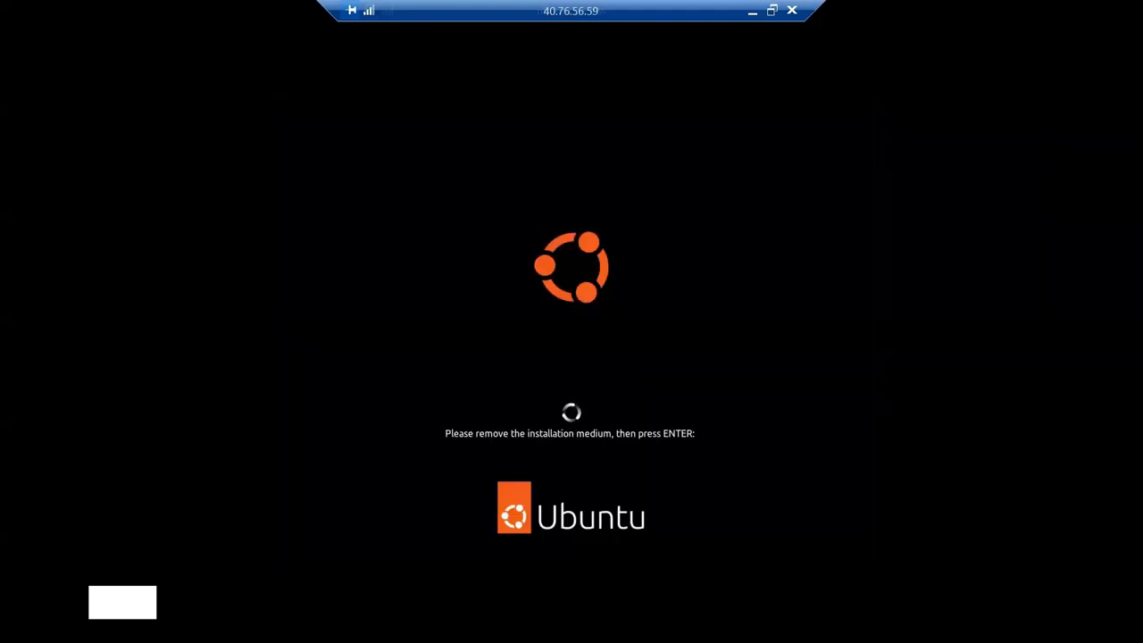
left_click(772, 9)
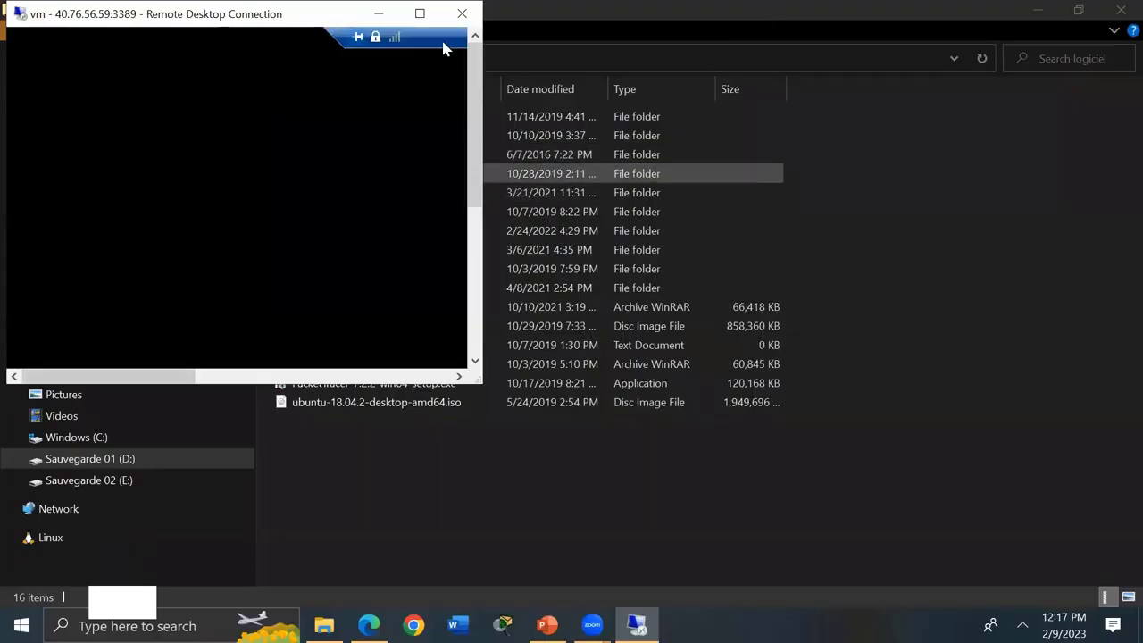
Step: Maximize the Remote Desktop Connection window and bring up the ubuntu VM Connection windows
left_click(420, 14)
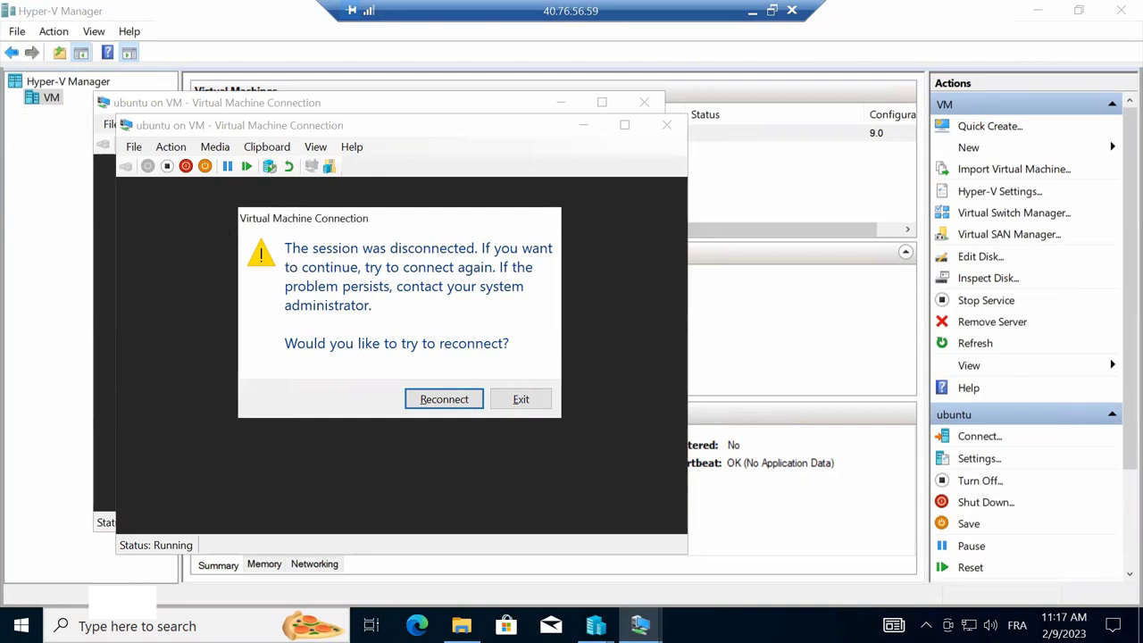
left_click(640, 625)
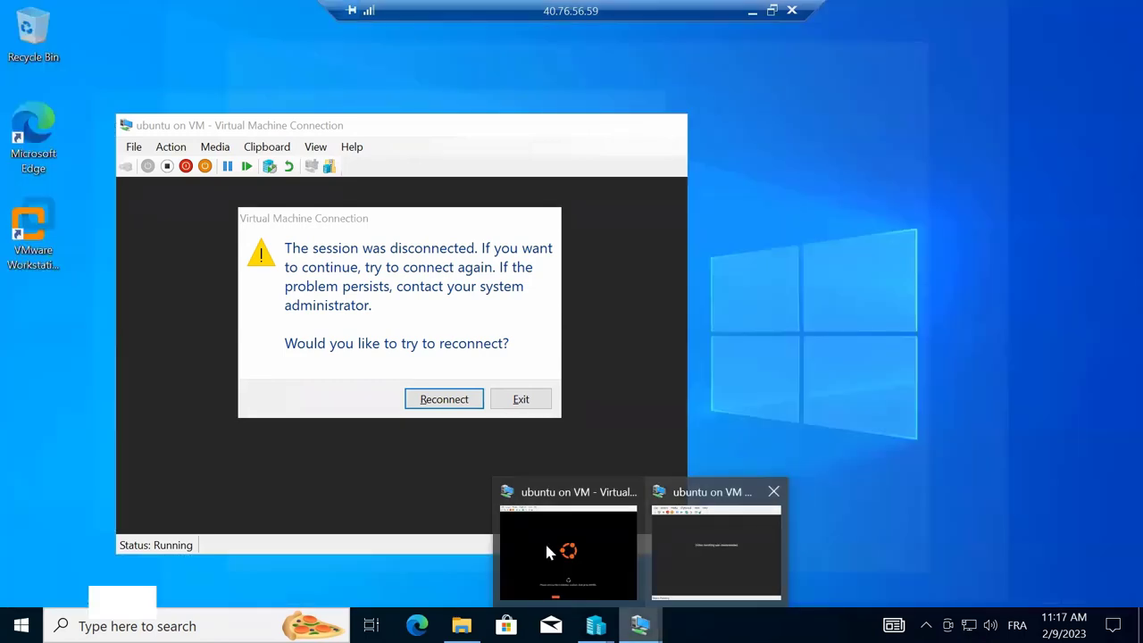
Step: Exit both disconnected ubuntu windows, reconnect to the ubuntu VM, and minimize its connection window
mouse_move(528, 537)
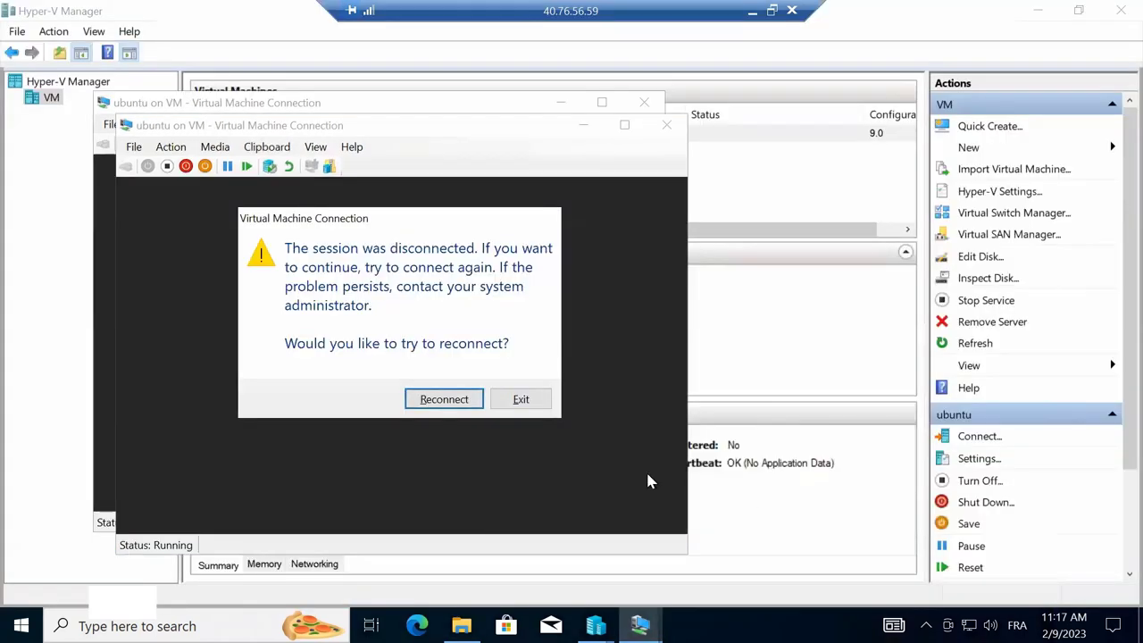
left_click(521, 400)
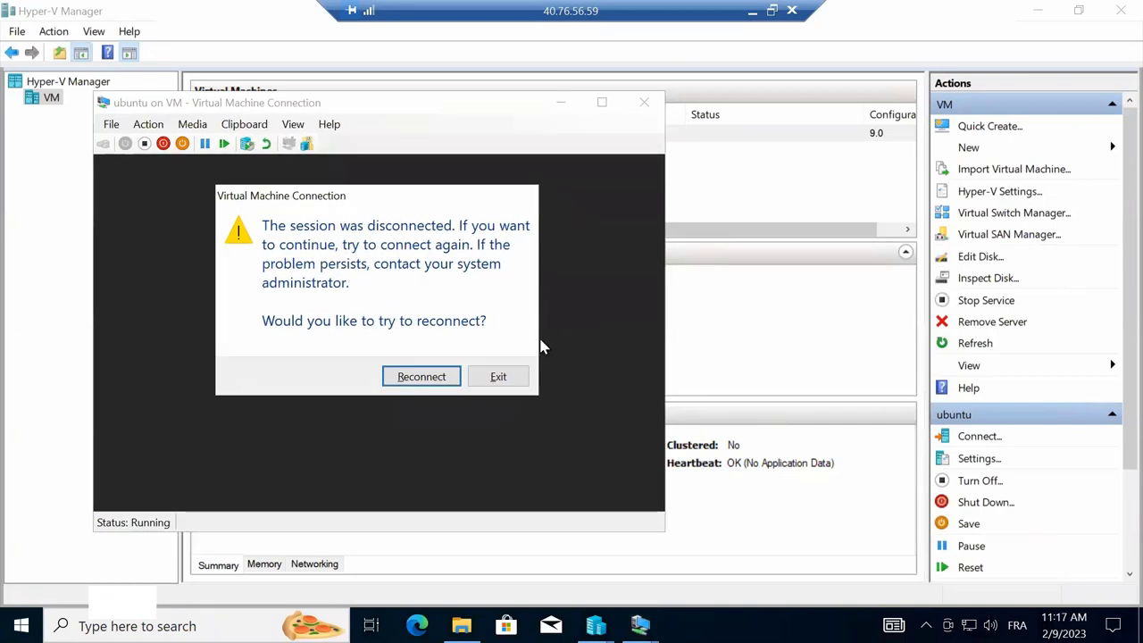
left_click(502, 377)
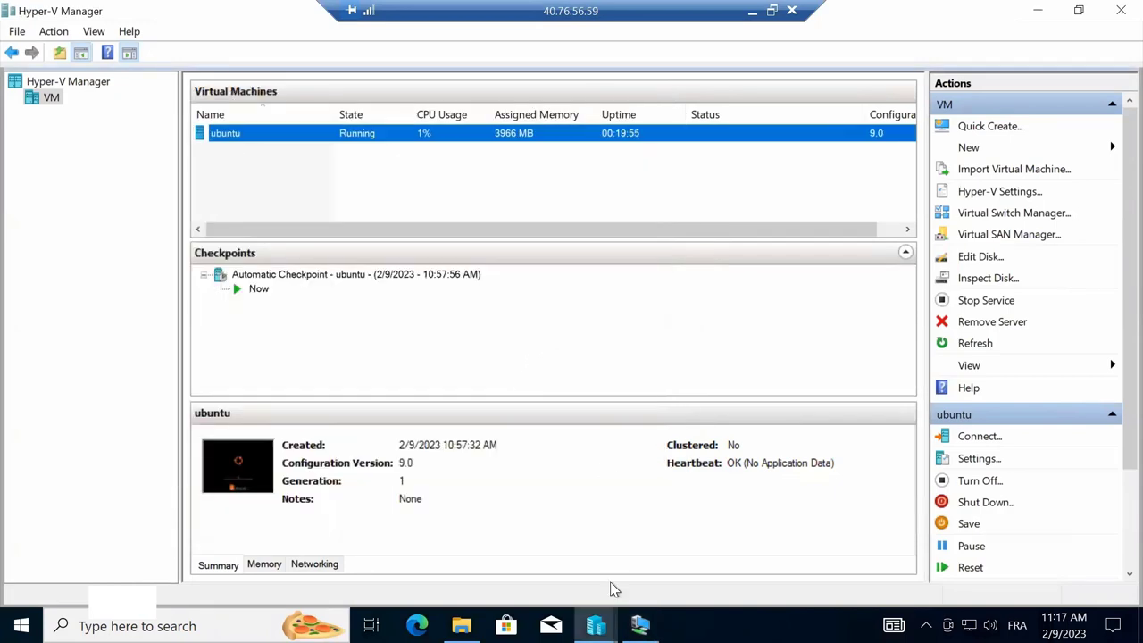
double_click(805, 133)
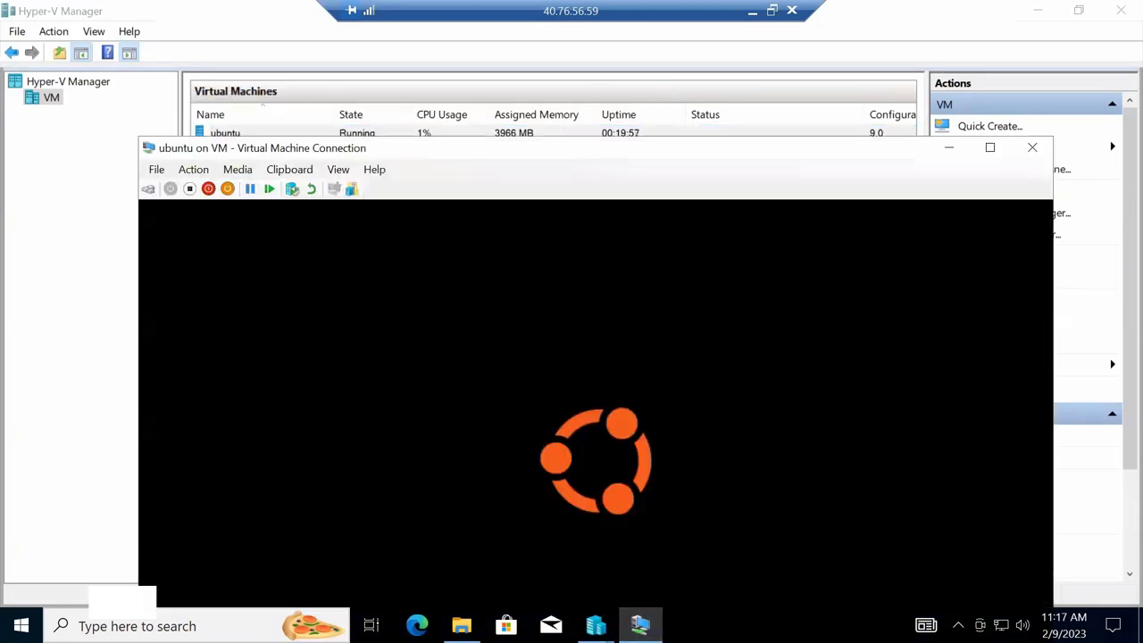
left_click(942, 154)
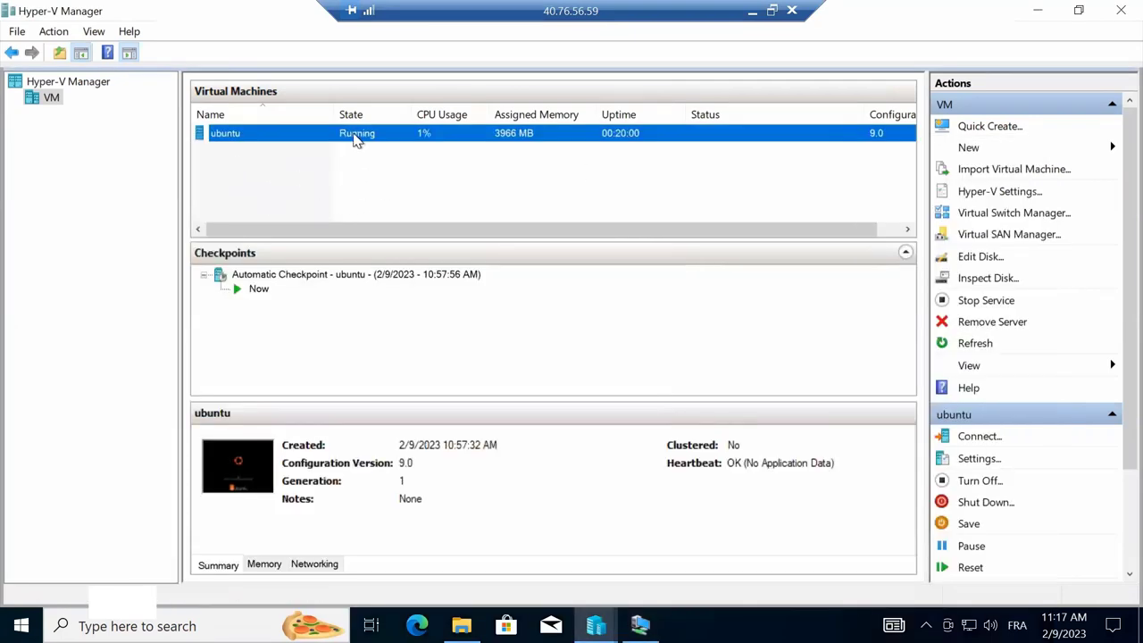
left_click_drag(713, 235, 809, 237)
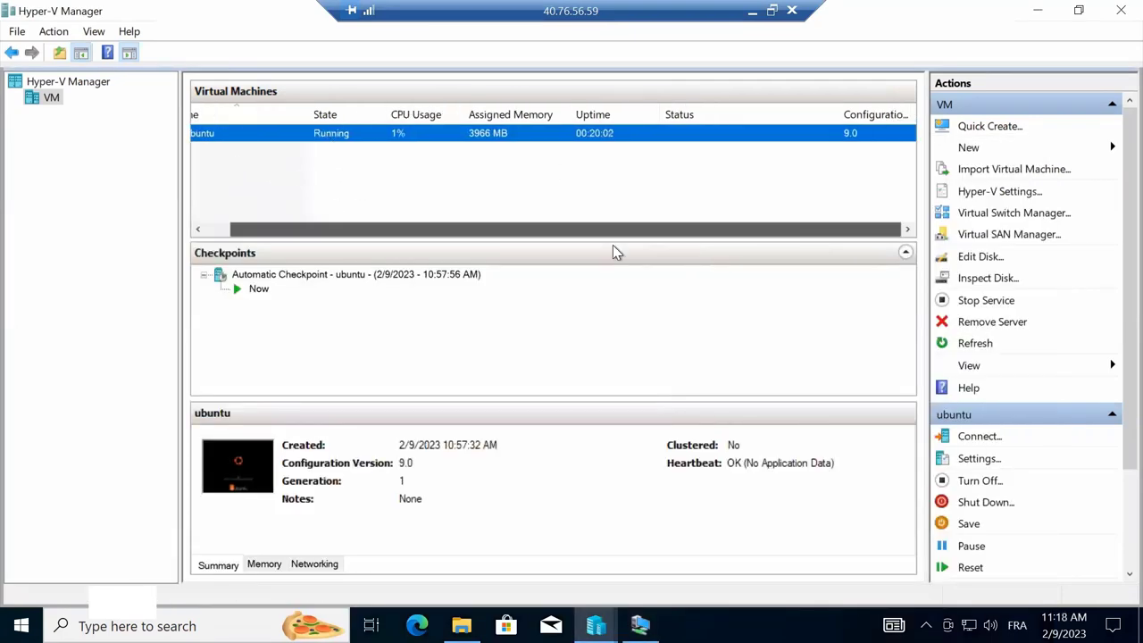
left_click_drag(614, 247, 590, 248)
left_click_drag(1115, 286, 1113, 554)
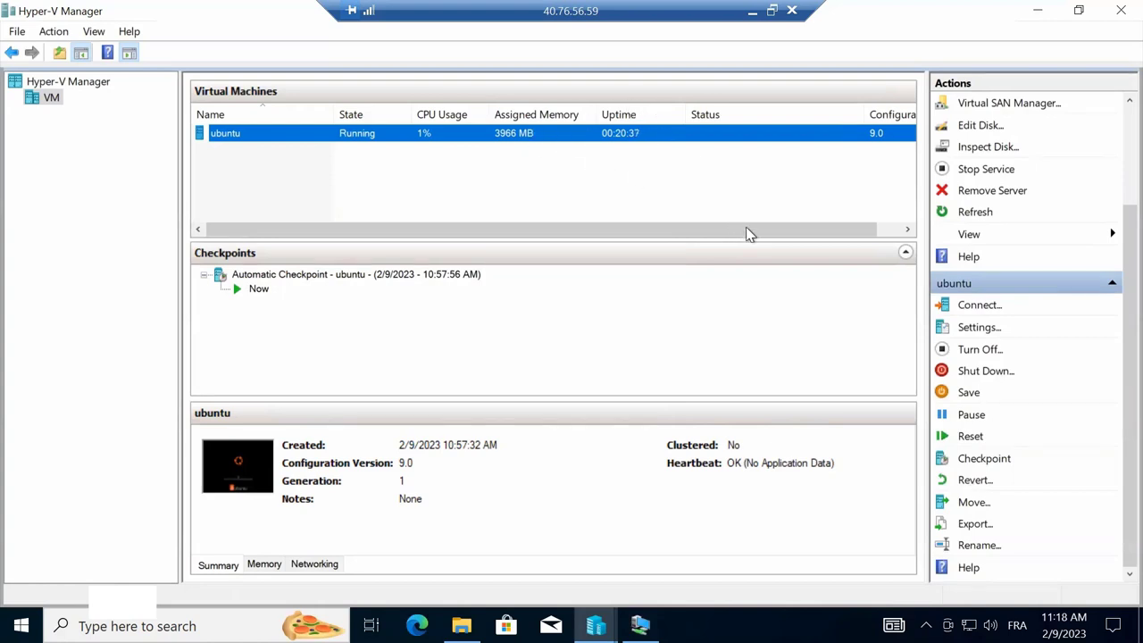
left_click(883, 230)
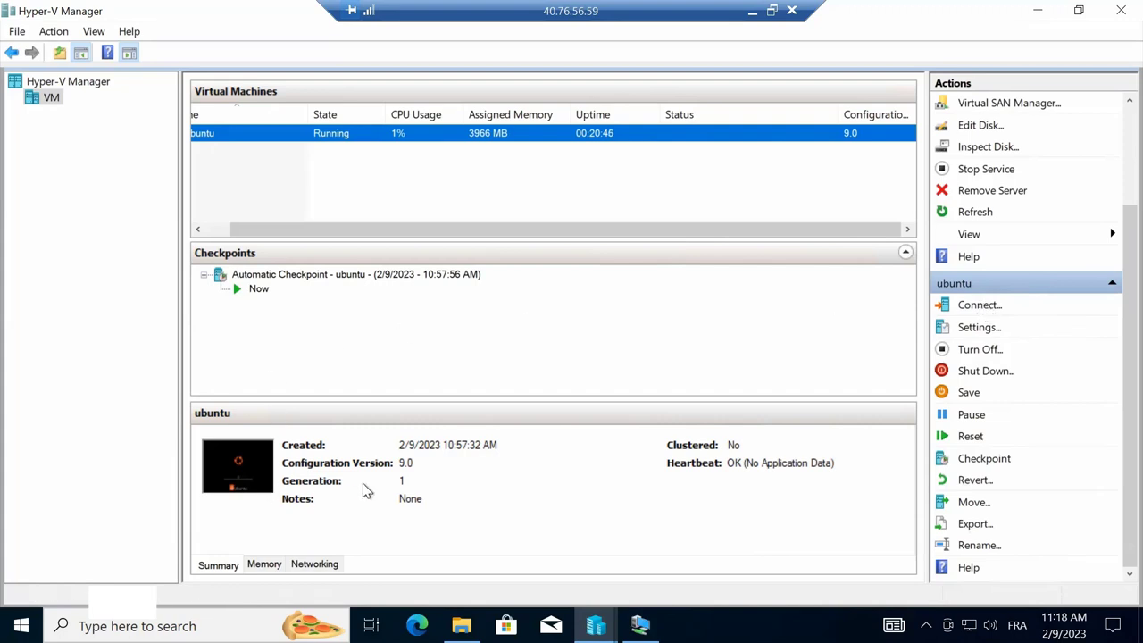
left_click(979, 328)
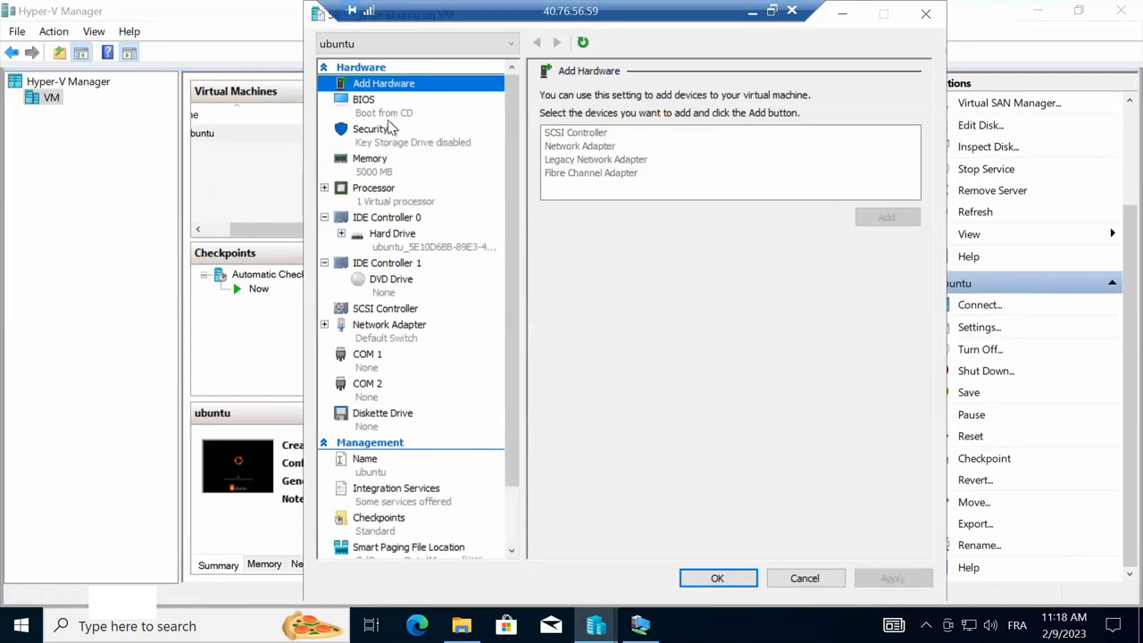
left_click(366, 161)
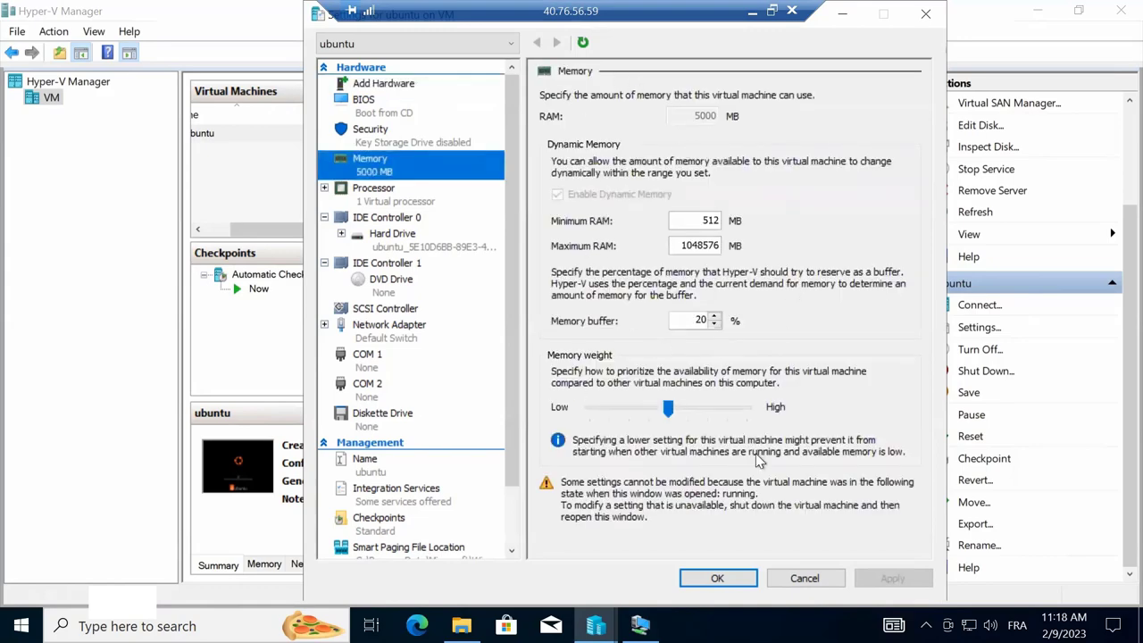
left_click(422, 246)
left_click(409, 342)
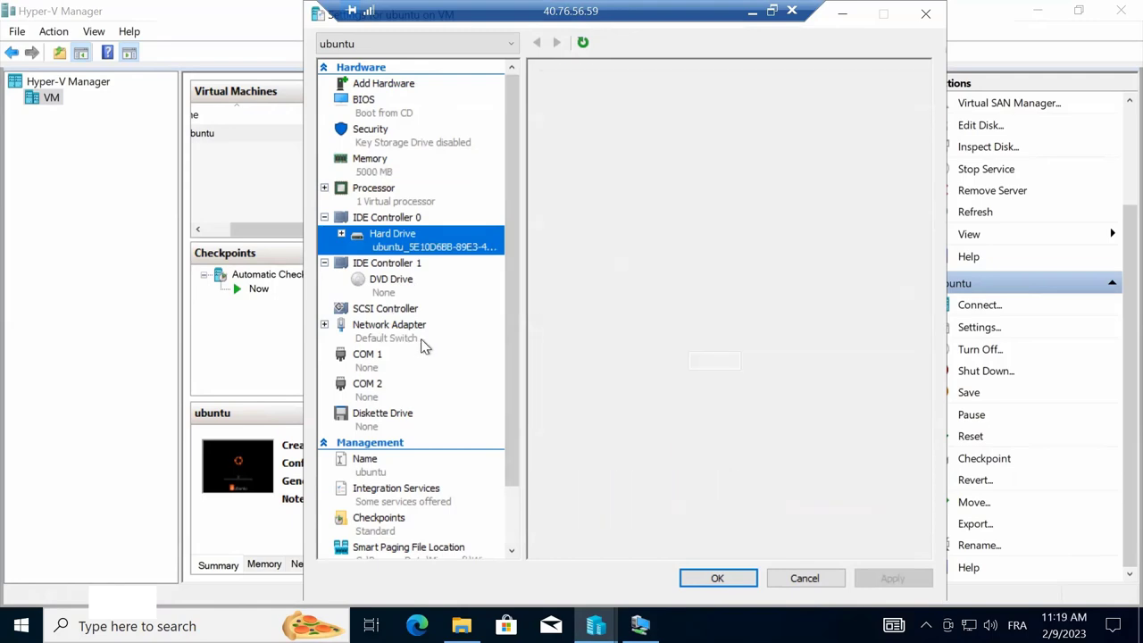
scroll(472, 394, "down", 1)
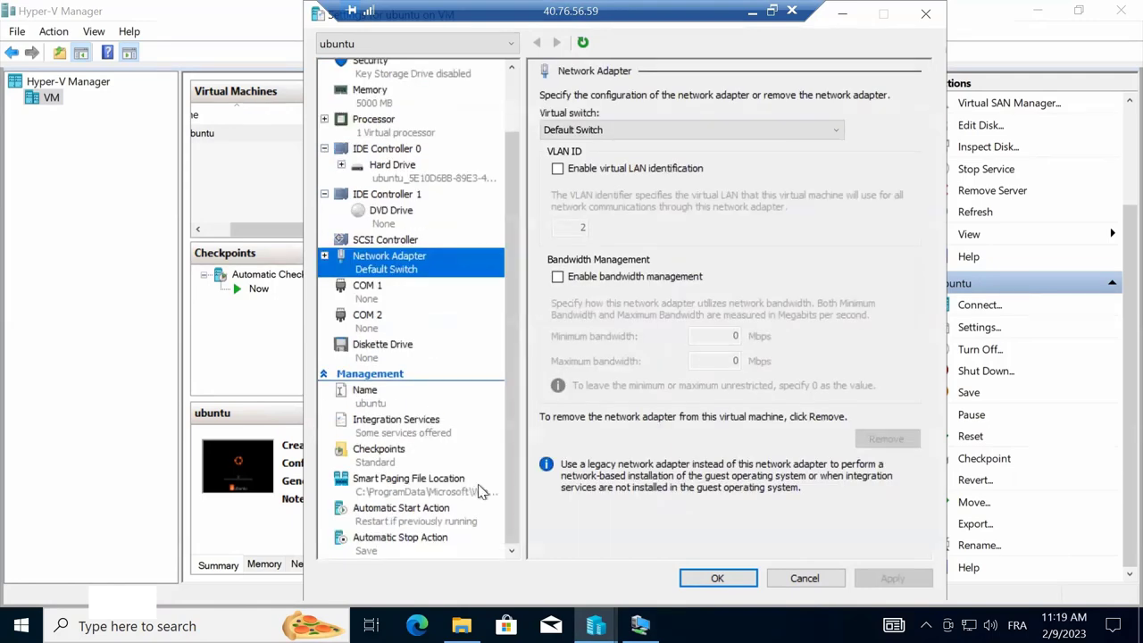
left_click(805, 580)
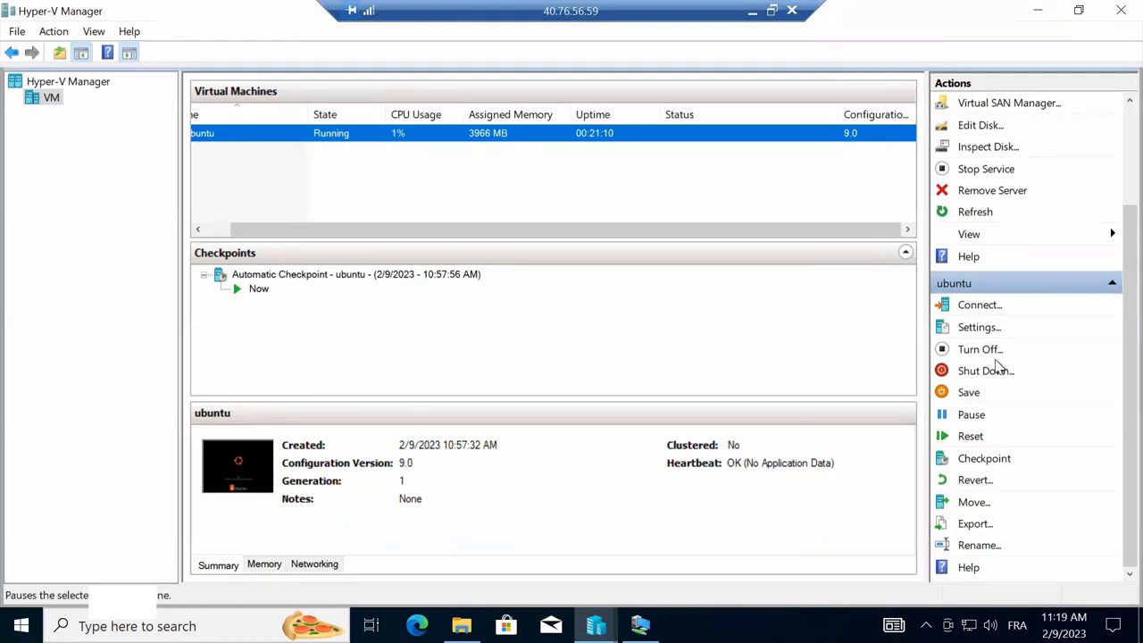
Step: Connect to the ubuntu VM, inspect its Media > DVD Drive options, and close the console window
left_click(980, 305)
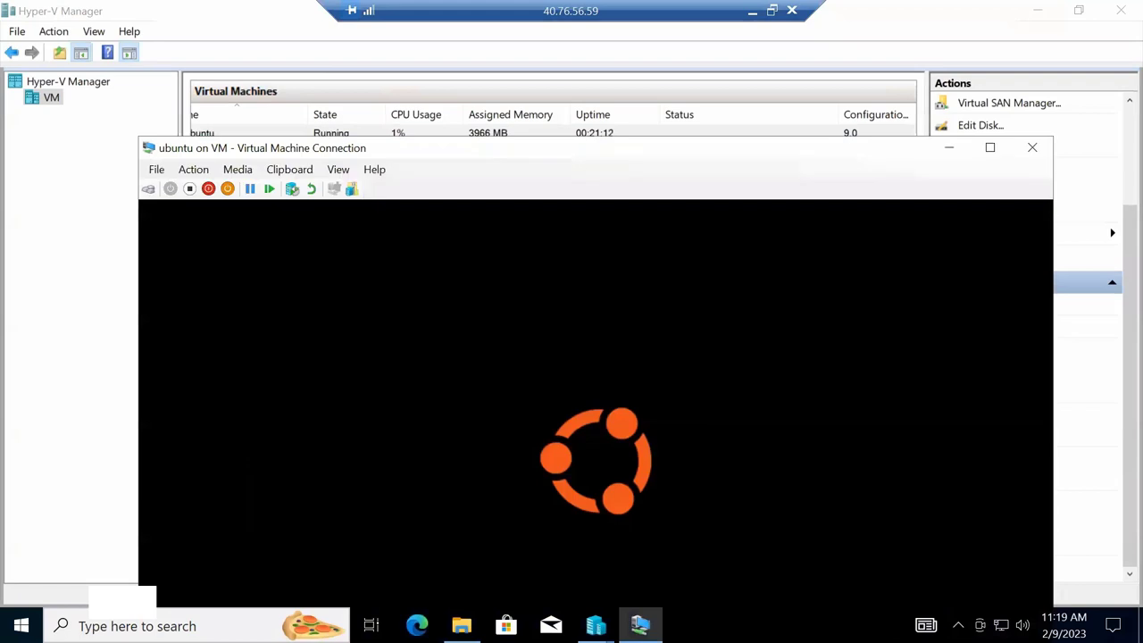
left_click_drag(731, 184, 715, 101)
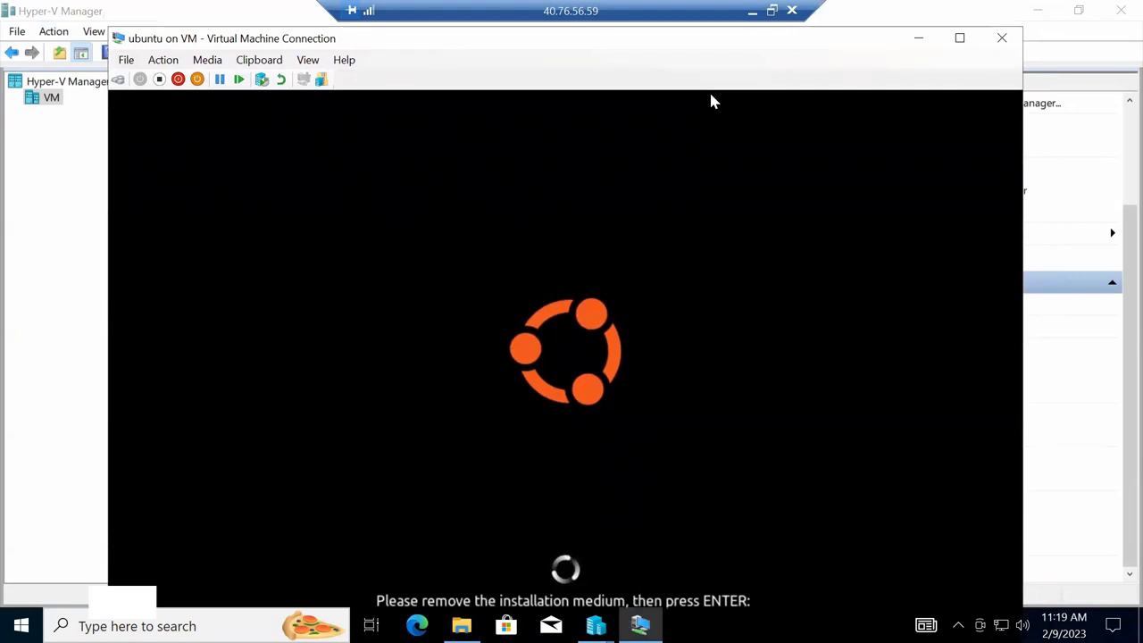
left_click(207, 60)
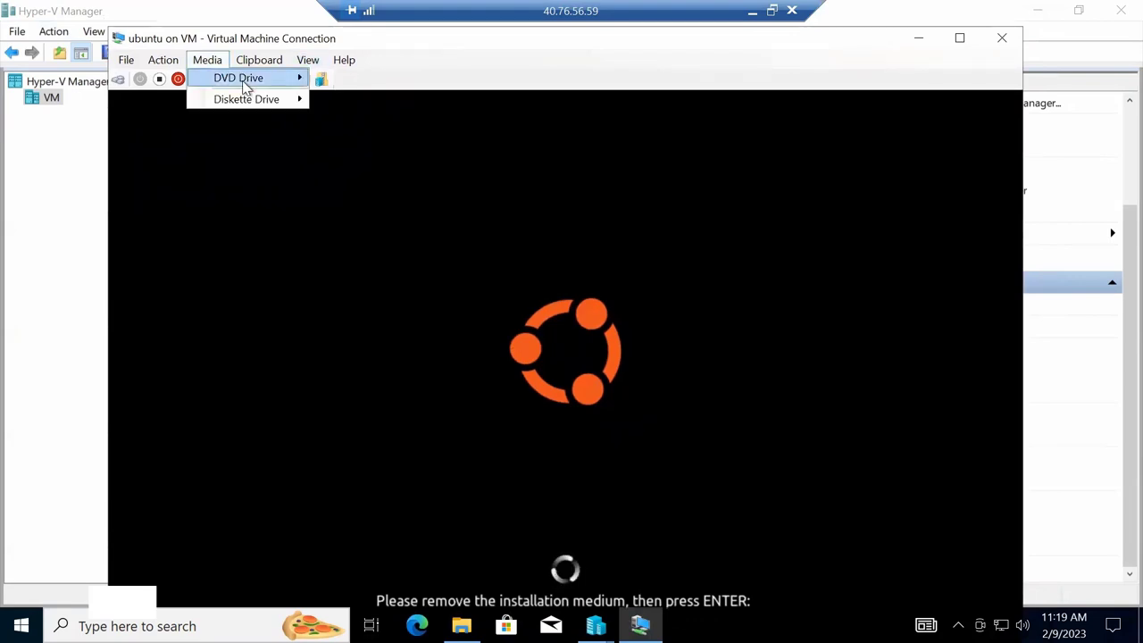
mouse_move(243, 84)
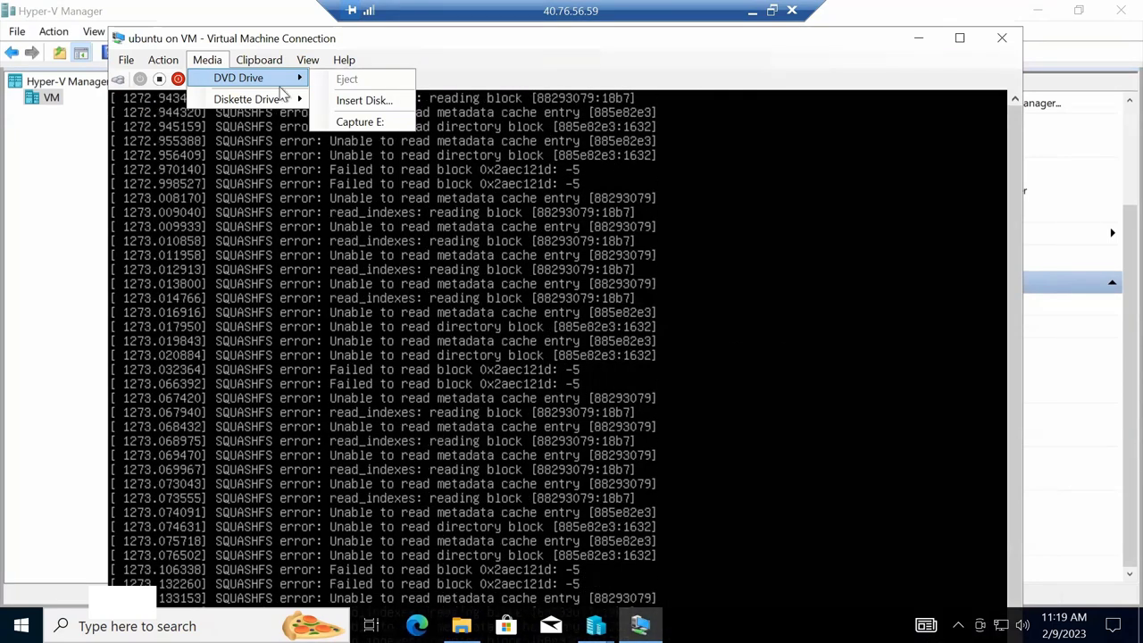
mouse_move(260, 60)
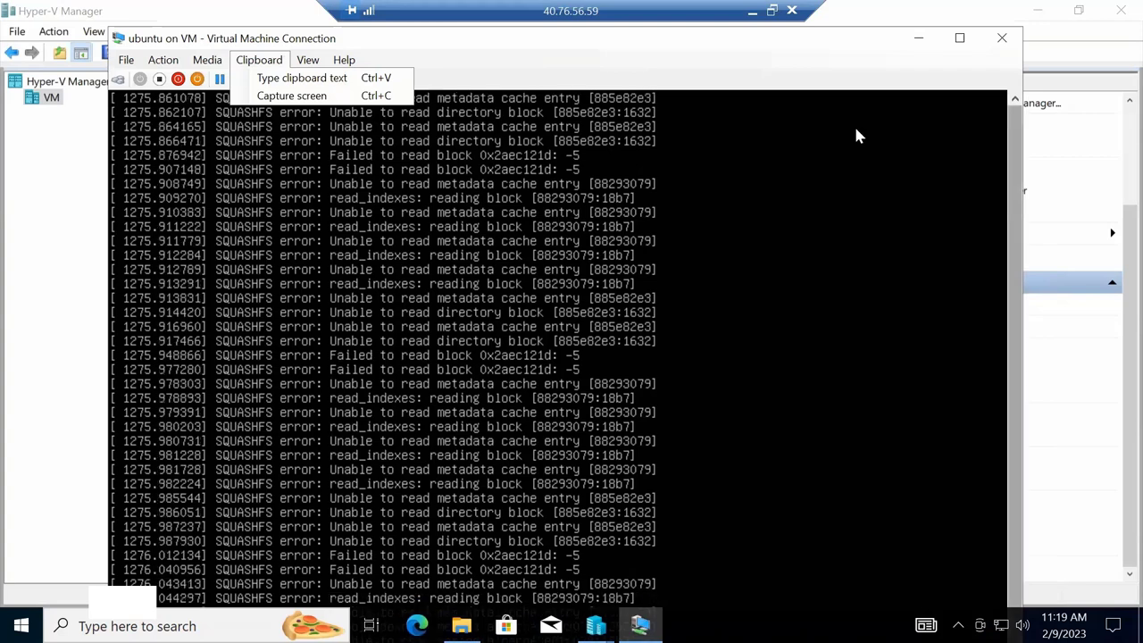
left_click(856, 136)
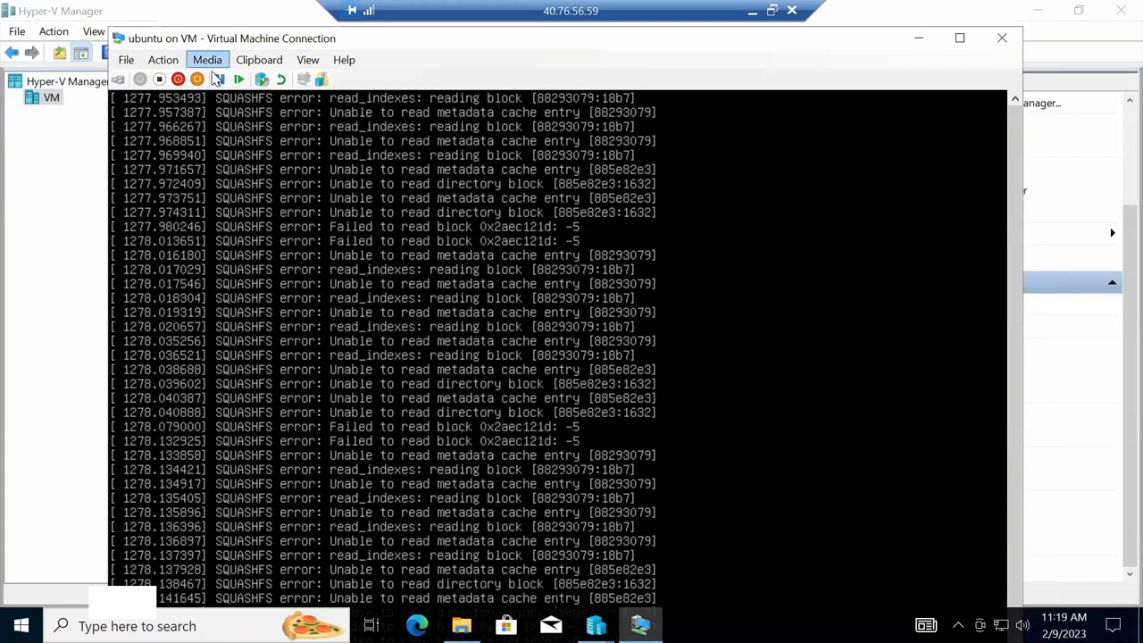
left_click(208, 60)
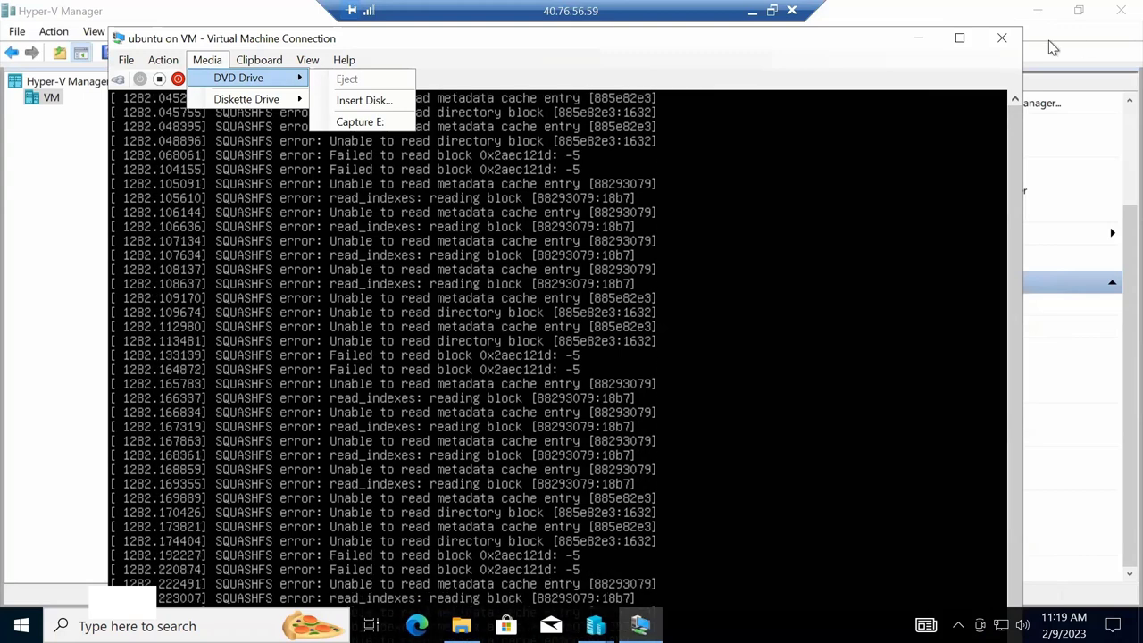
left_click(1002, 37)
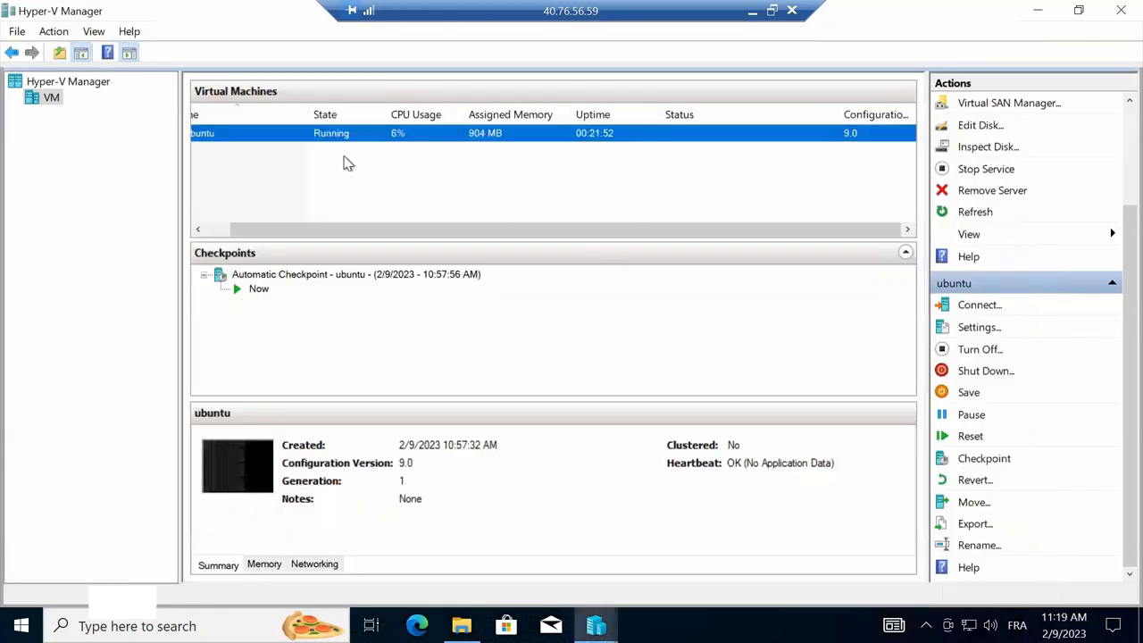
Step: Shut down the ubuntu VM, then start it again from its right-click menu
left_click(1002, 371)
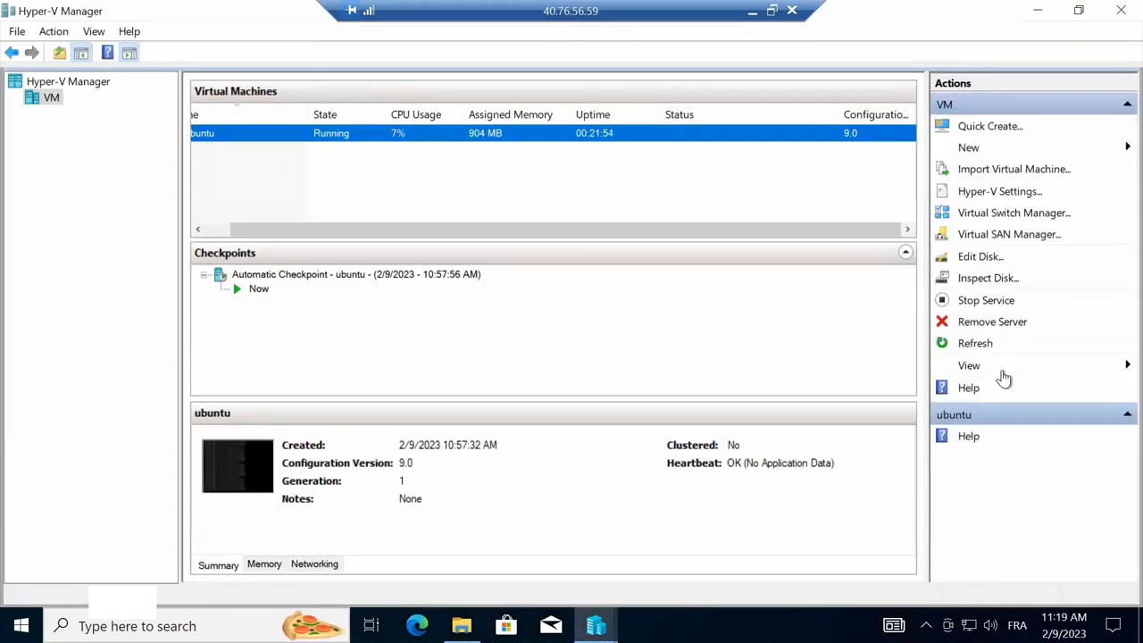
right_click(317, 134)
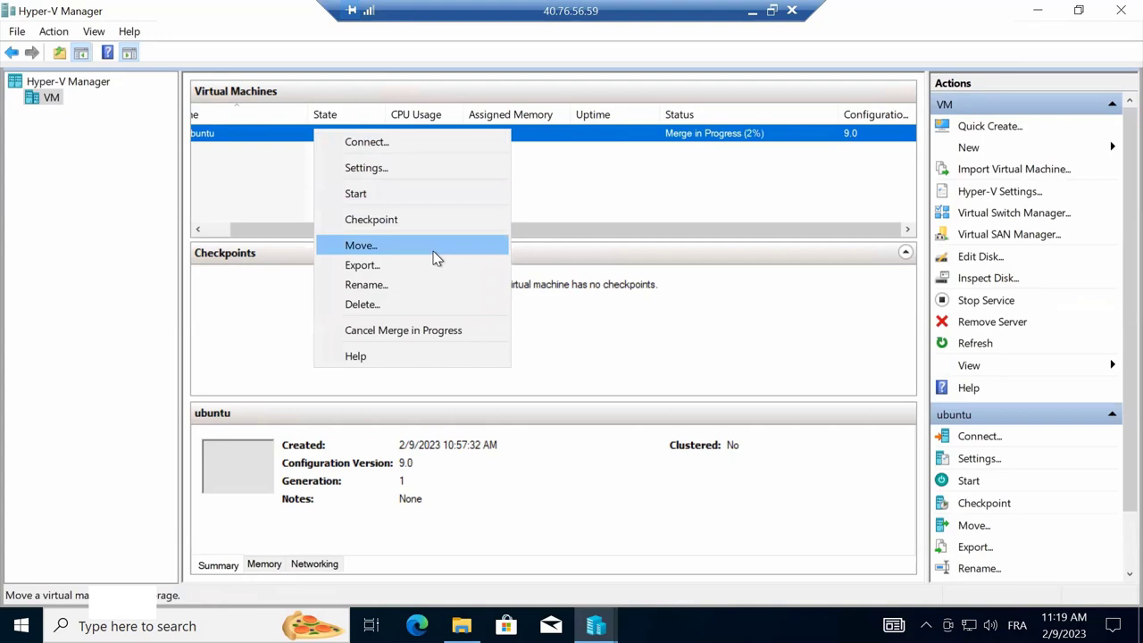
left_click(410, 184)
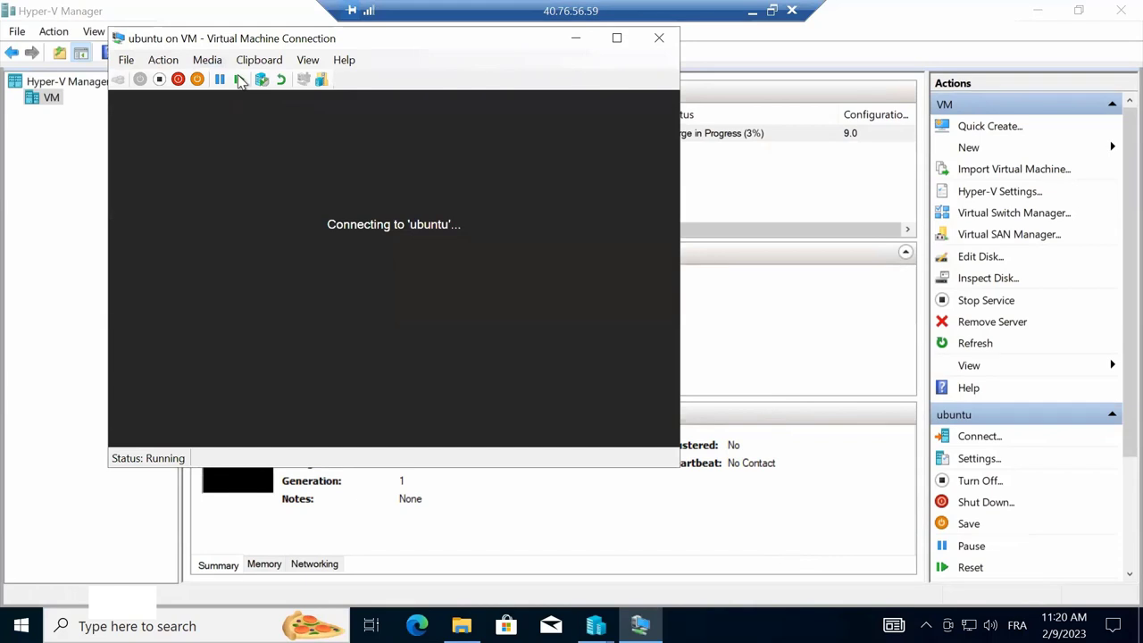
Step: Check the VM's DVD drive media options, close them, and let ubuntu boot from disk
left_click(208, 59)
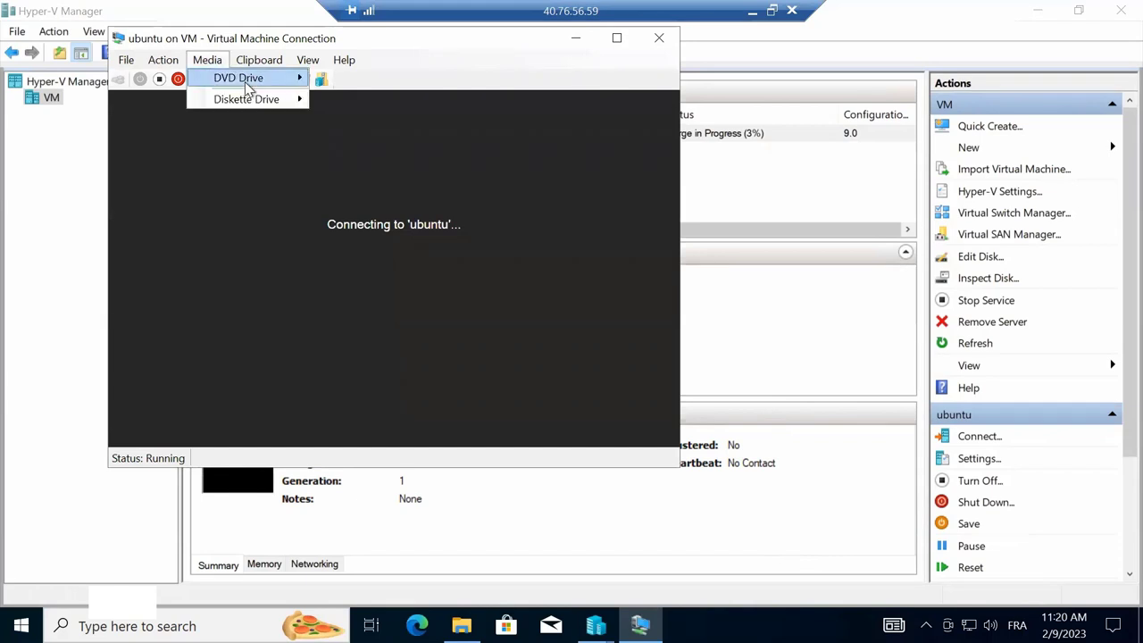
mouse_move(248, 86)
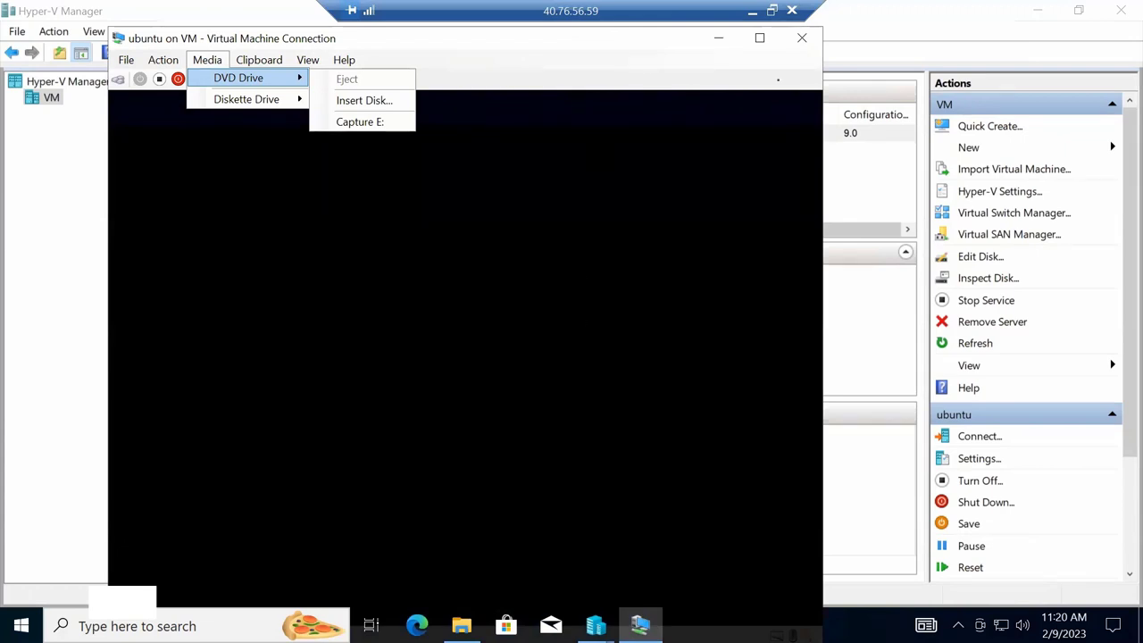
left_click(778, 79)
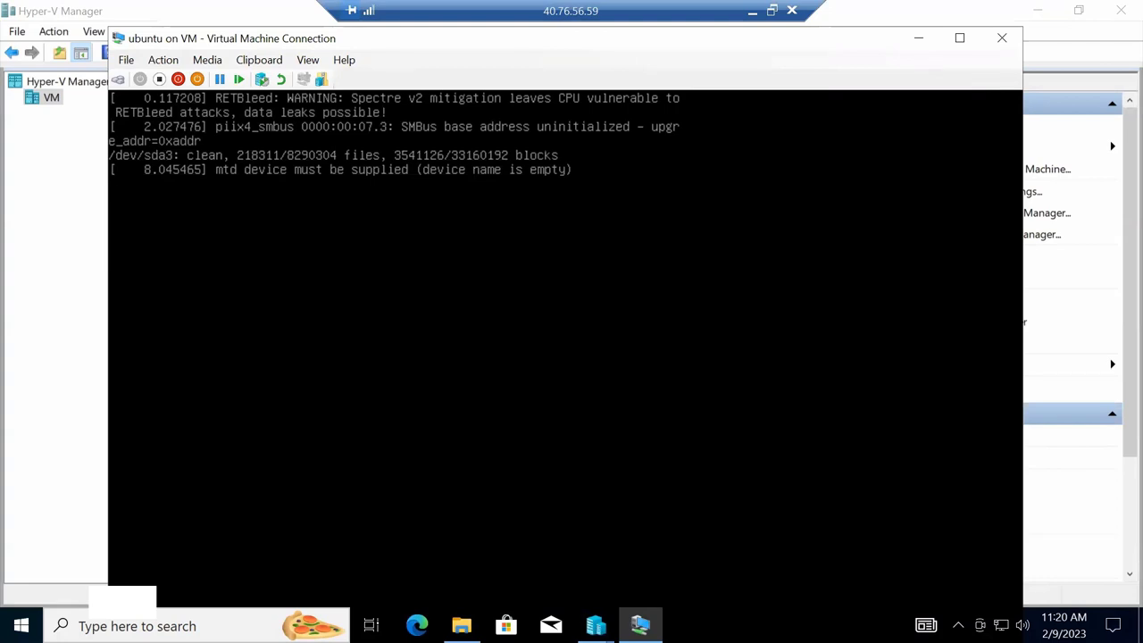
Step: Recheck the DVD drive media, then maximize the VM console until the Ubuntu login screen appears
left_click(207, 59)
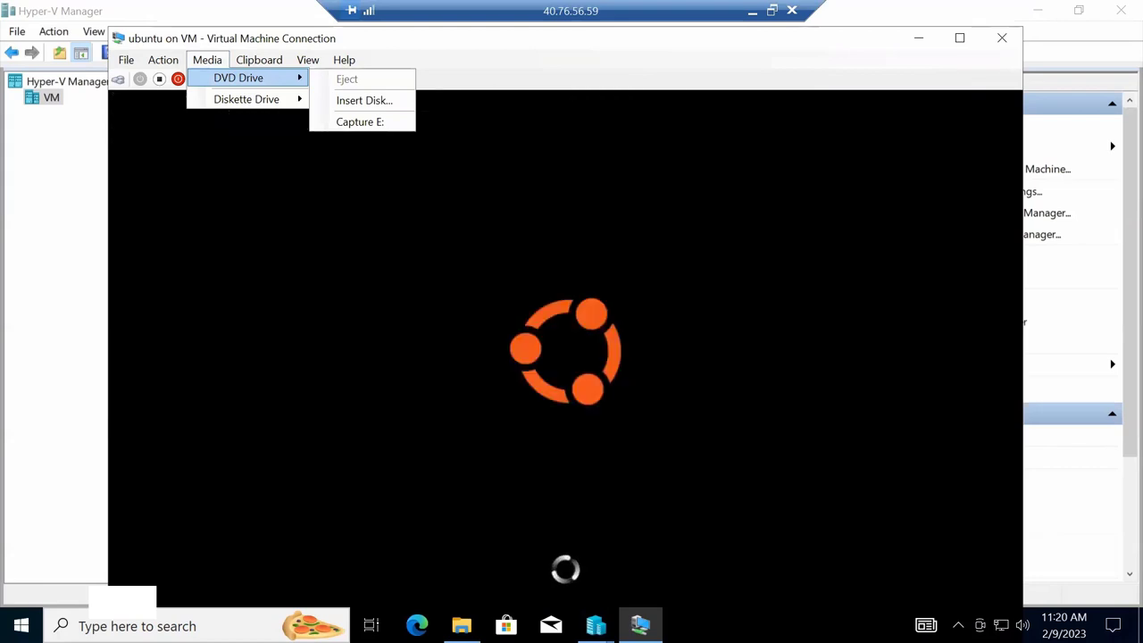
left_click(959, 45)
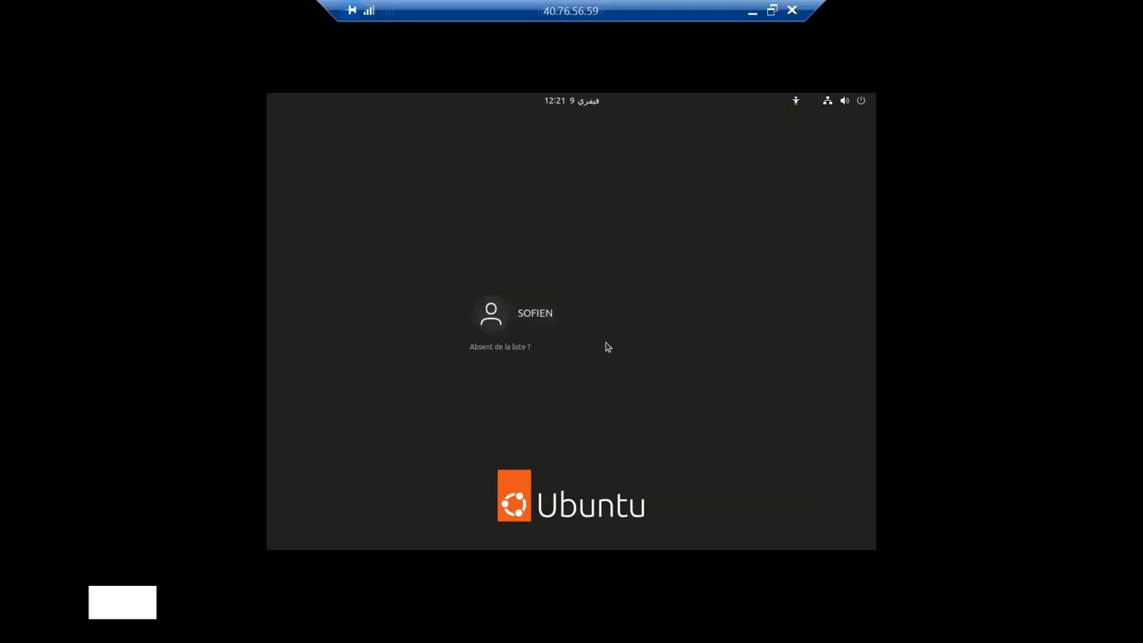
Step: Select the user account and submit the password, which is rejected
left_click(505, 305)
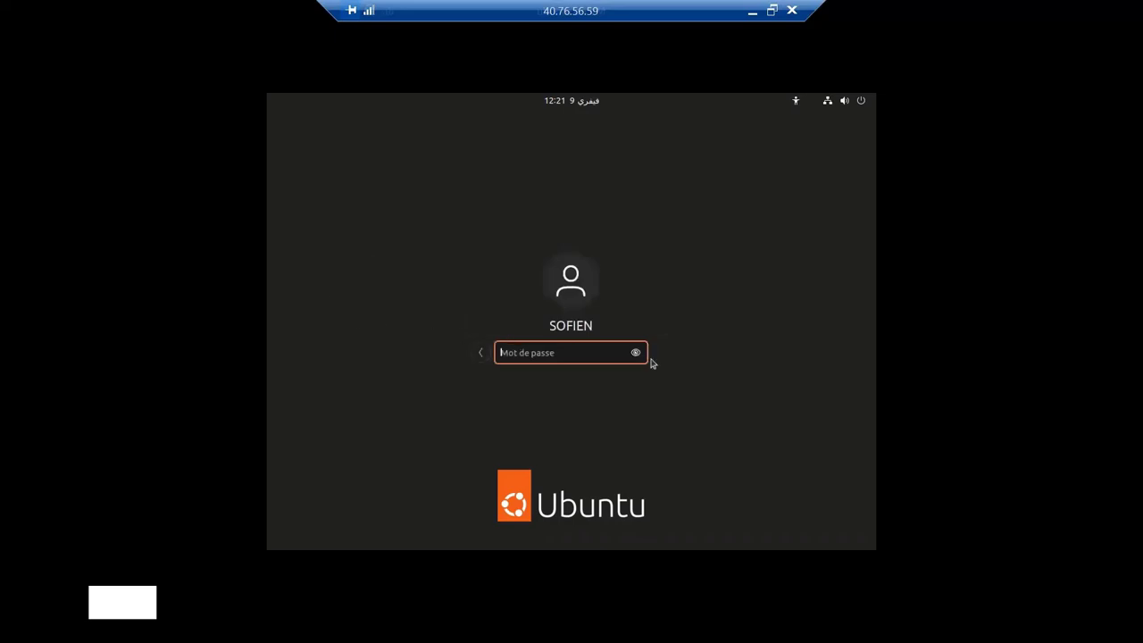
type("●●●●●●")
key("Return")
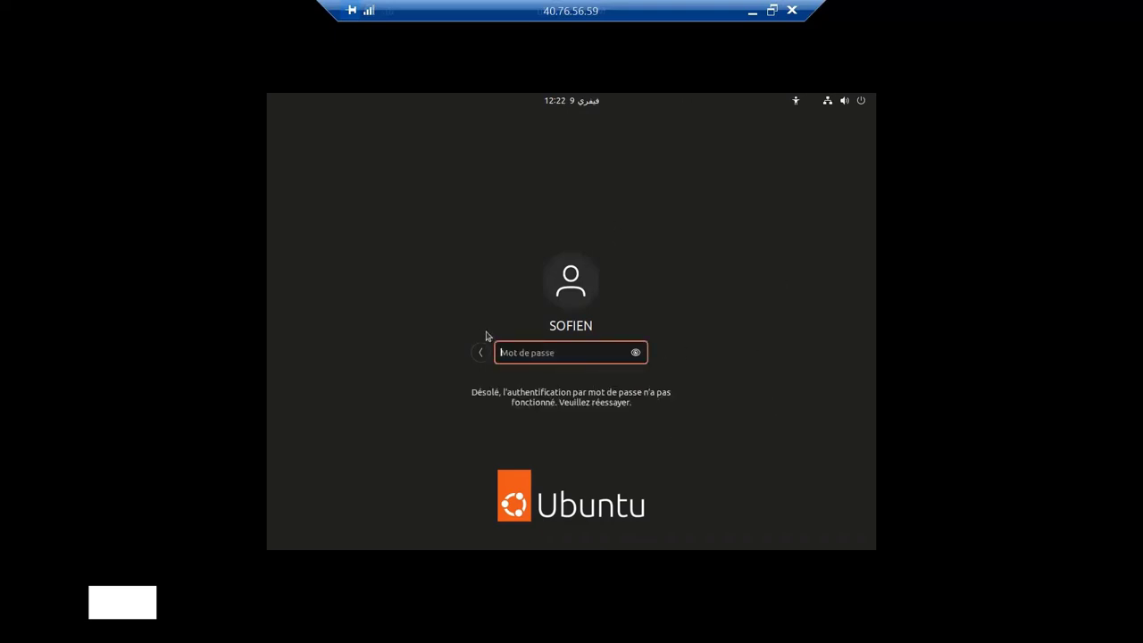
Step: Retype the account password in capitals with Caps Lock on and sign in
left_click(532, 349)
key("BackSpace")
key("BackSpace")
key("BackSpace")
key("Caps_Lock")
key("Return")
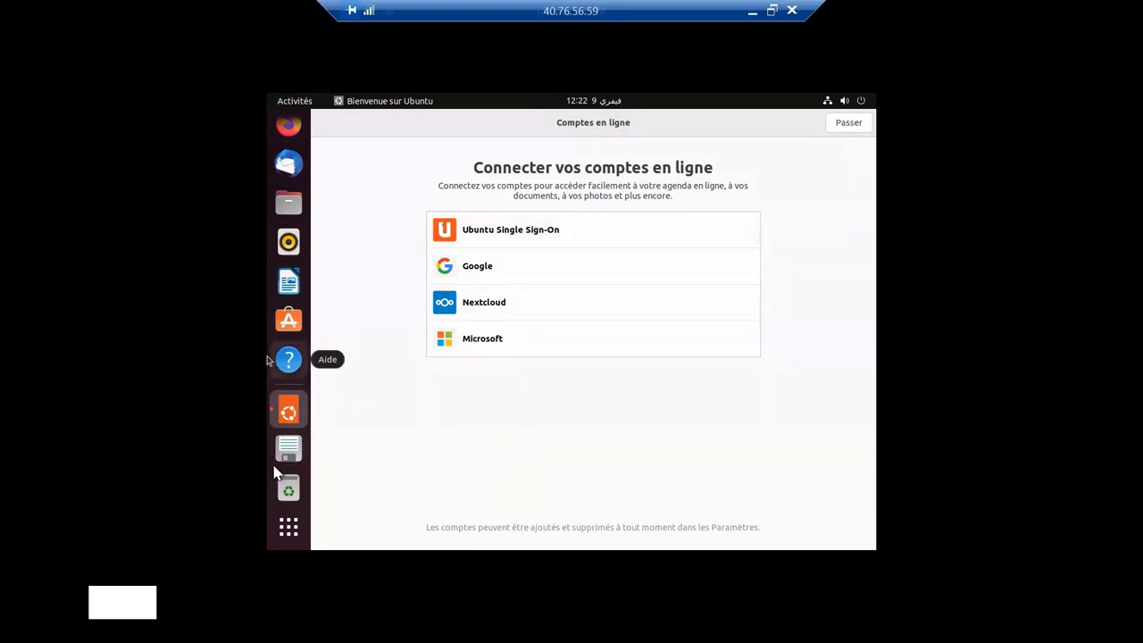
Step: Launch Terminal from Show Applications and list the home folder with ls
left_click(284, 527)
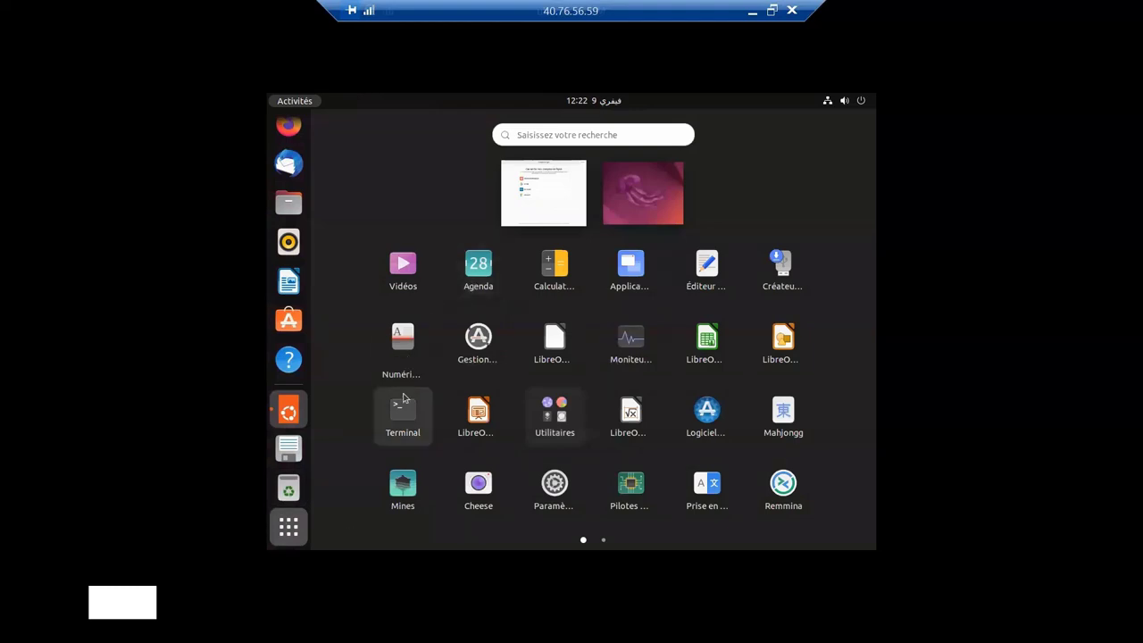
left_click(400, 435)
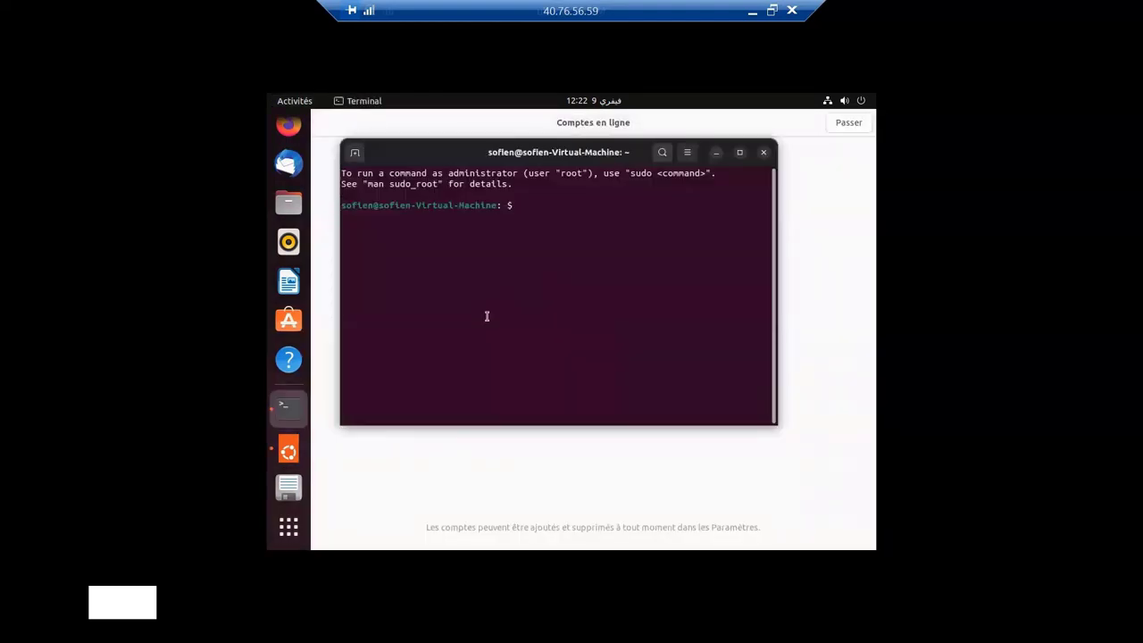
type("ls")
key("Return")
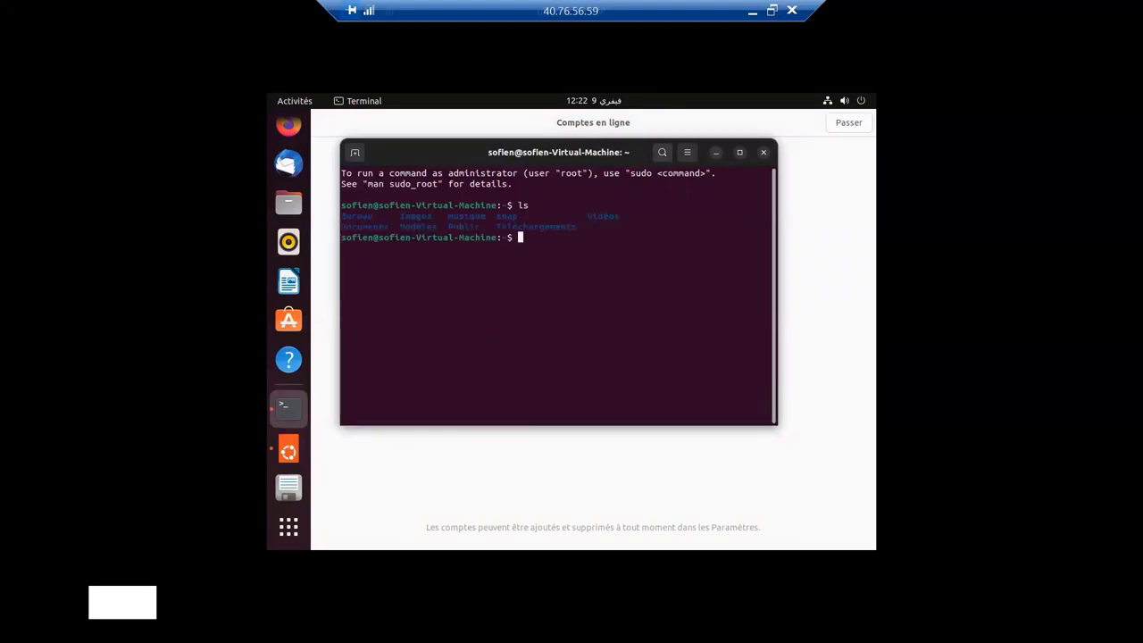
Step: Create the folder with mkdir technologie and confirm it appears with ls
type("mkdir sof")
key("BackSpace")
key("BackSpace")
key("BackSpace")
type("technologie")
key("Return")
type("ls")
key("Return")
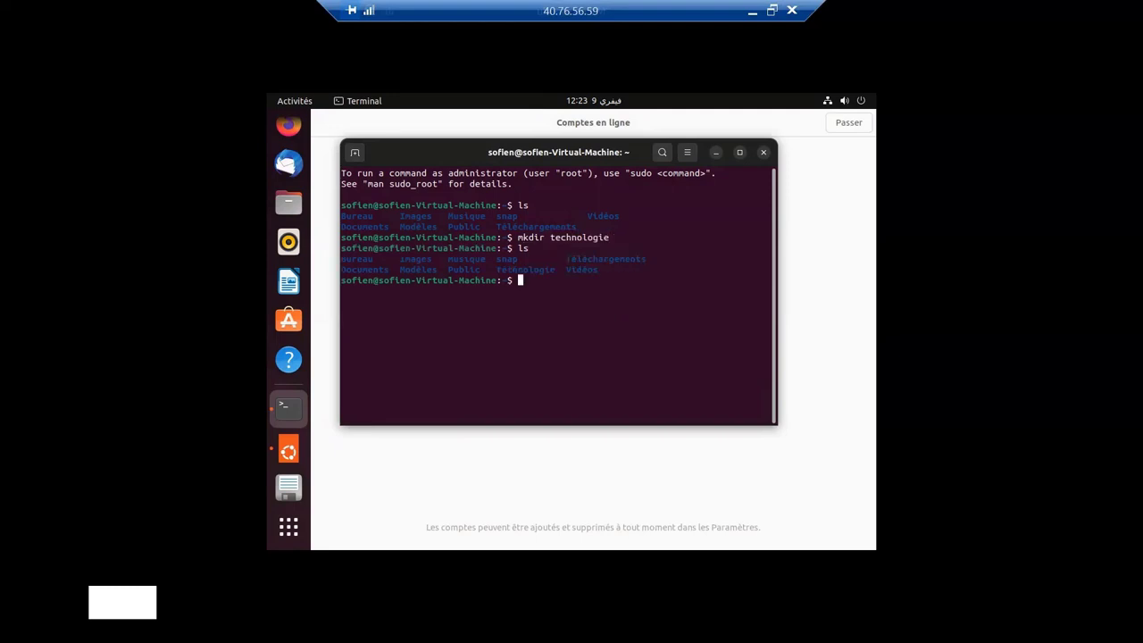